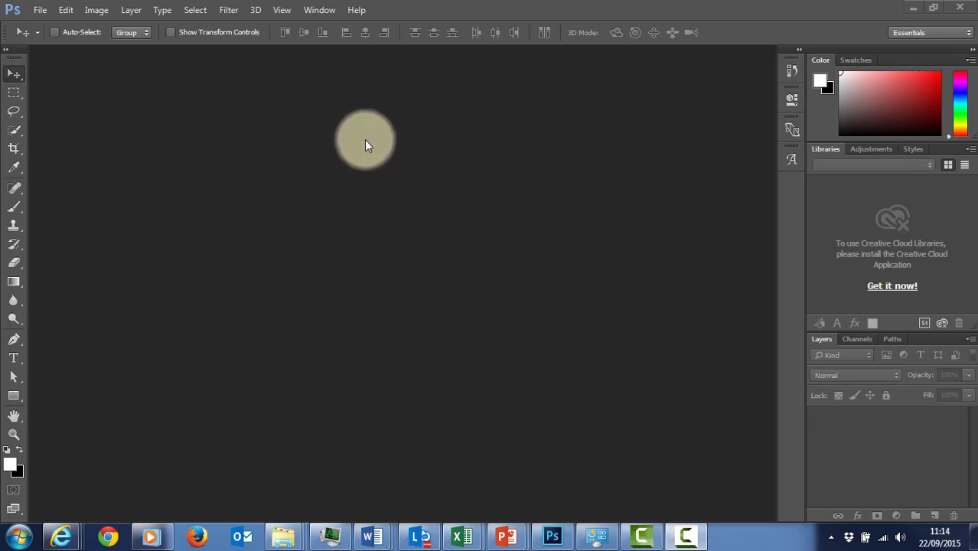
Reset the Essentials workspace to its default layout
left_click(319, 10)
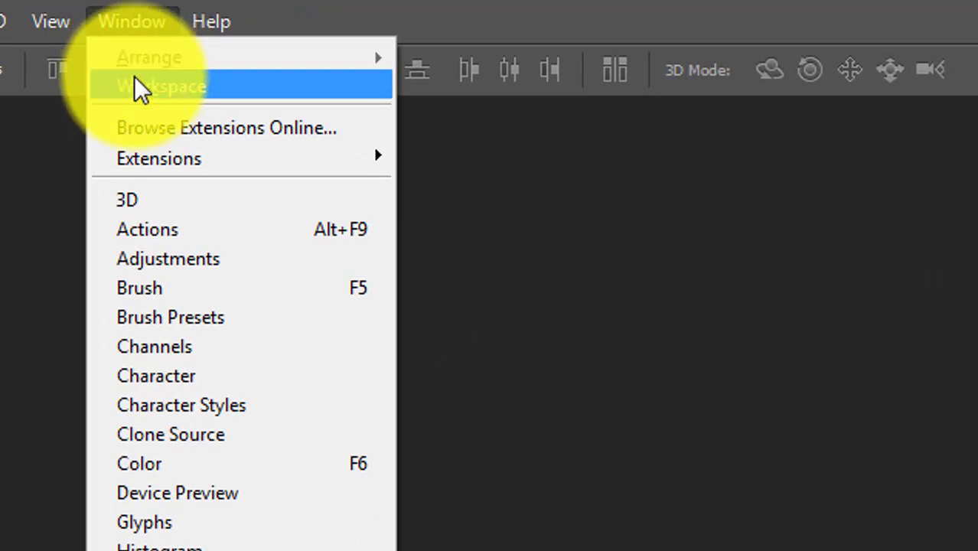
mouse_move(137, 98)
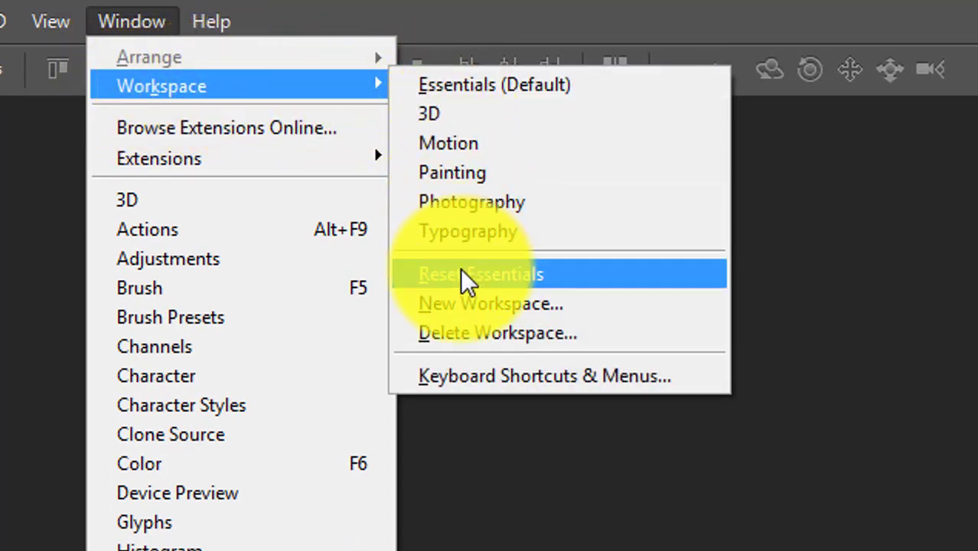
left_click(516, 275)
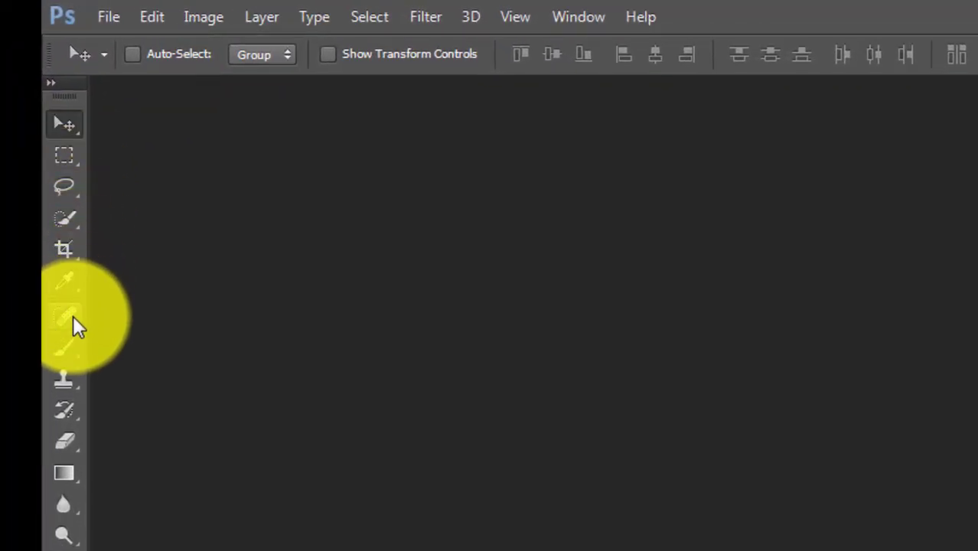
Look through the tool variants grouped under the Brush tool and the Quick Selection tool
left_click(70, 352)
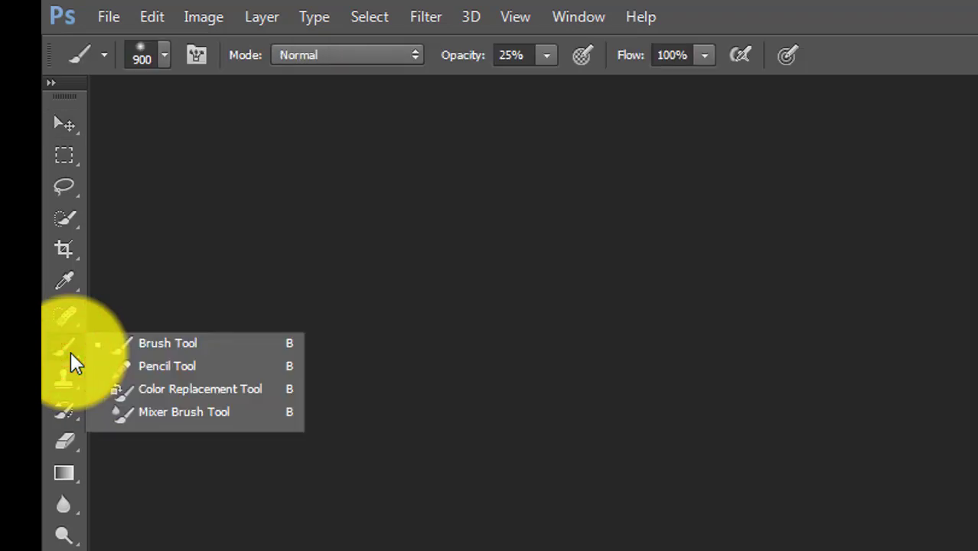
left_click(71, 353)
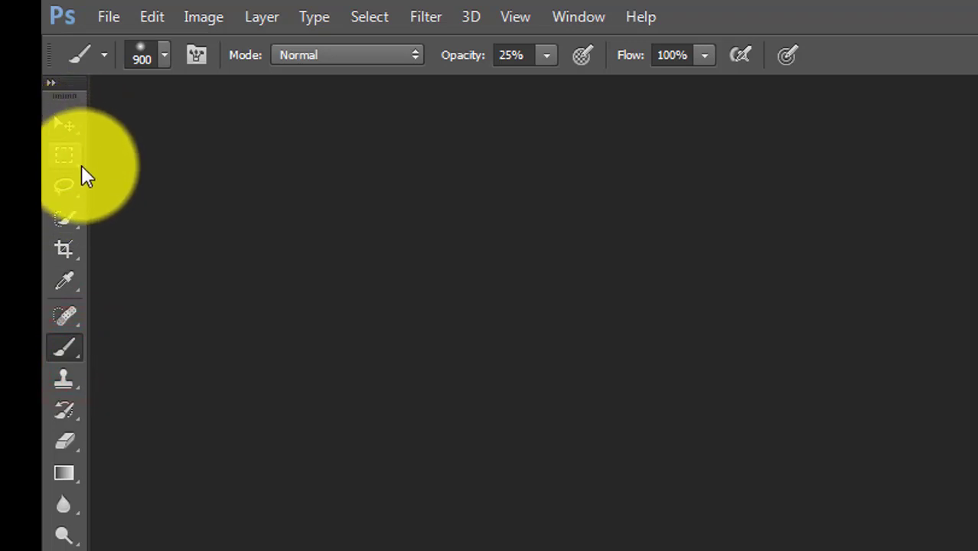
left_click(69, 219)
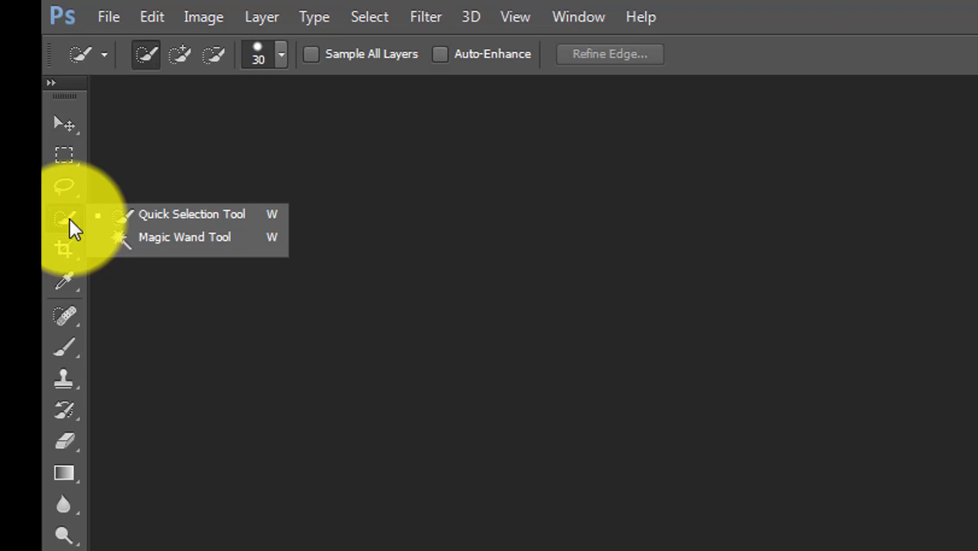
left_click(69, 218)
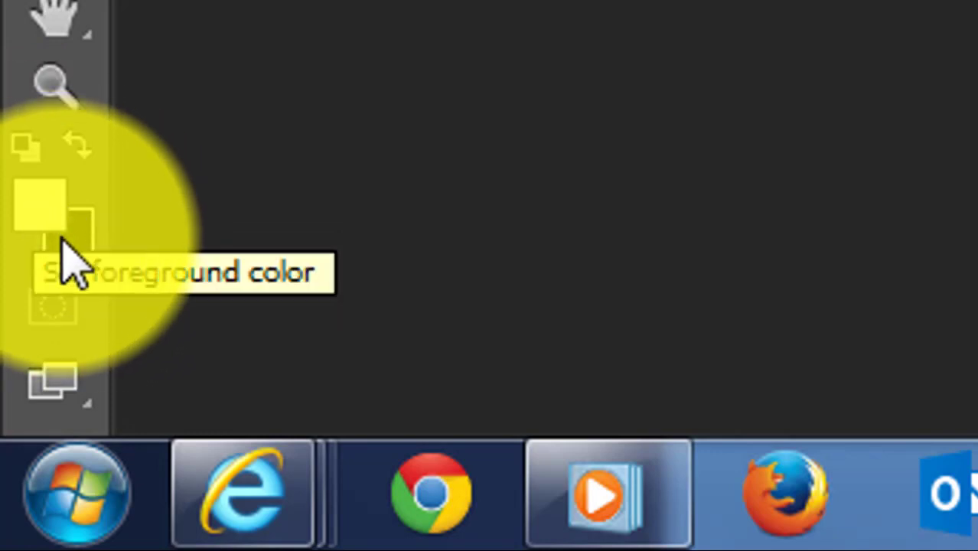
Restore the default foreground and background colours, and swap them until white is the foreground colour
left_click(23, 155)
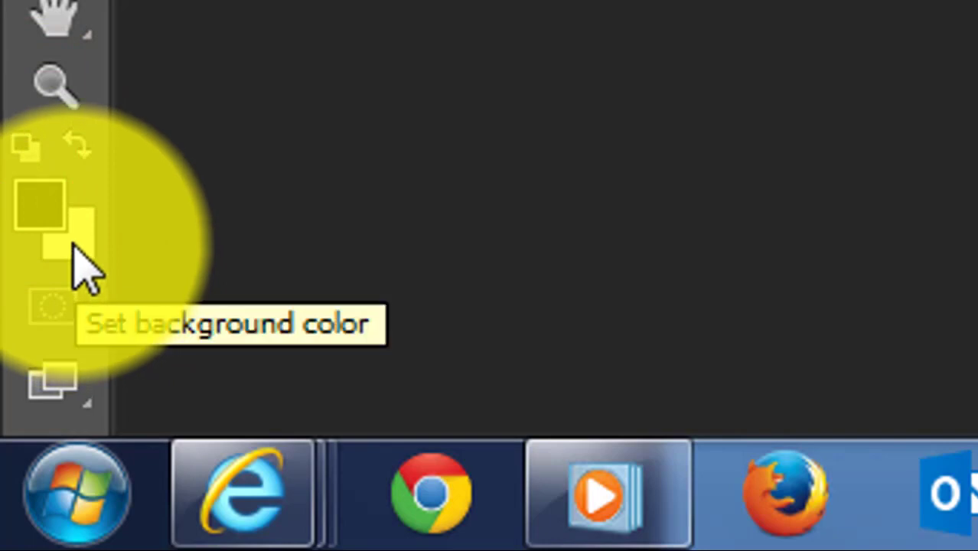
left_click(74, 151)
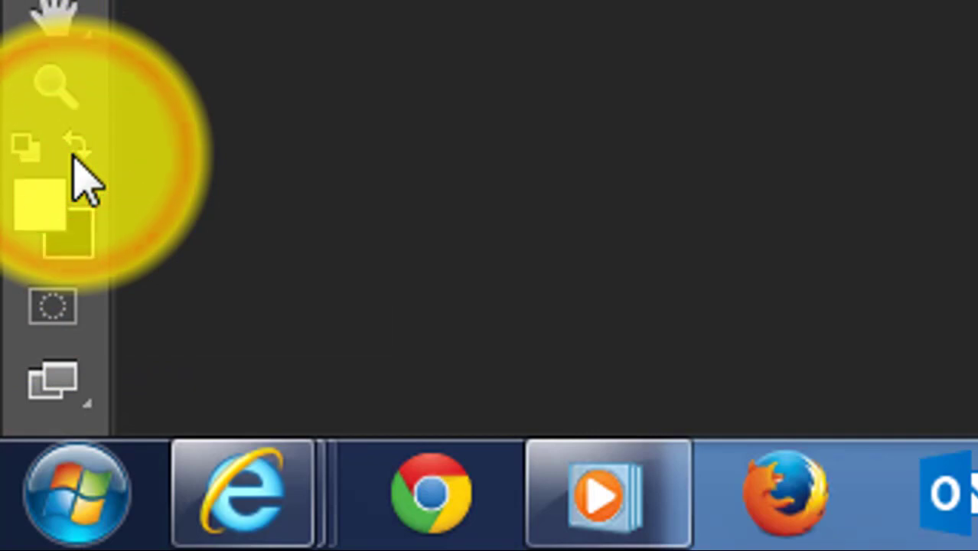
left_click(74, 152)
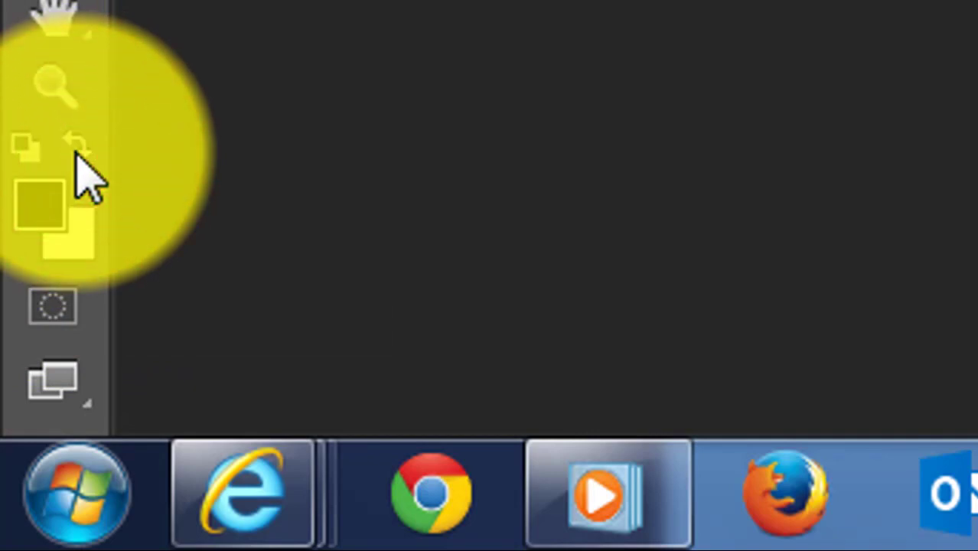
left_click(75, 152)
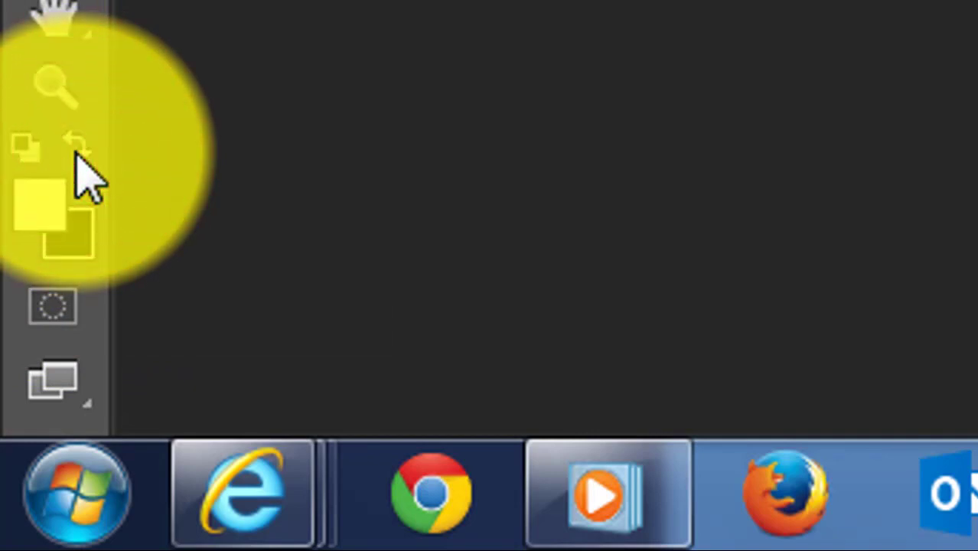
Open the foreground colour for editing and try several red tones, ending on b22424
left_click(44, 211)
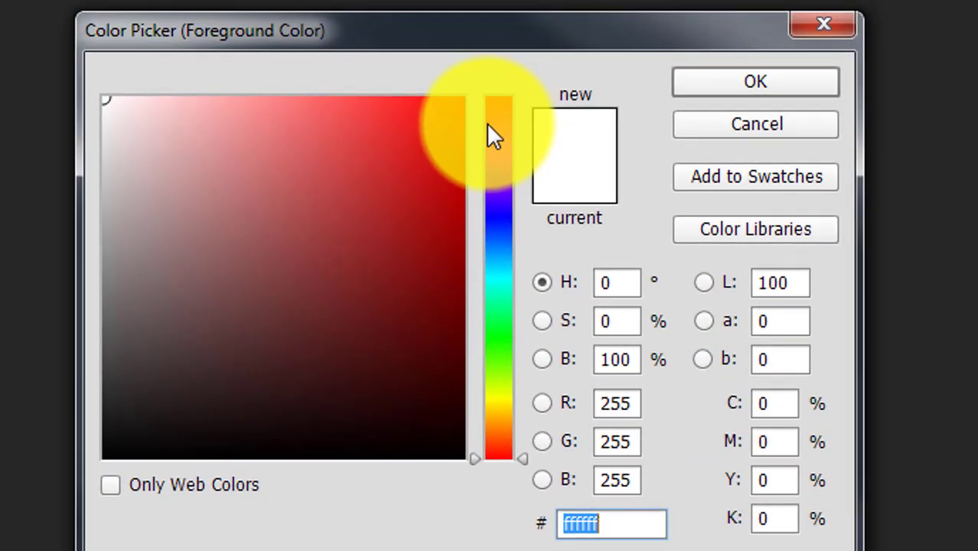
left_click(357, 200)
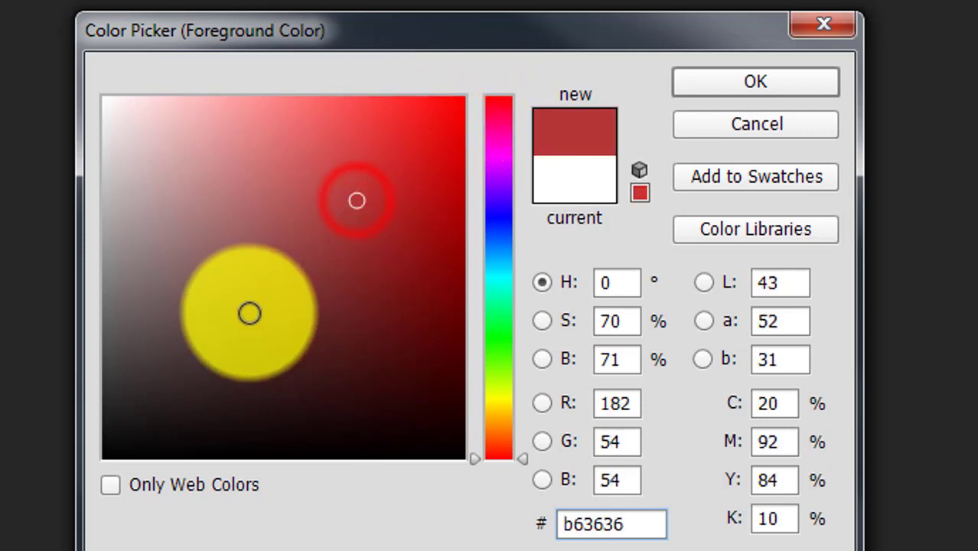
left_click(240, 310)
left_click(357, 134)
left_click(392, 205)
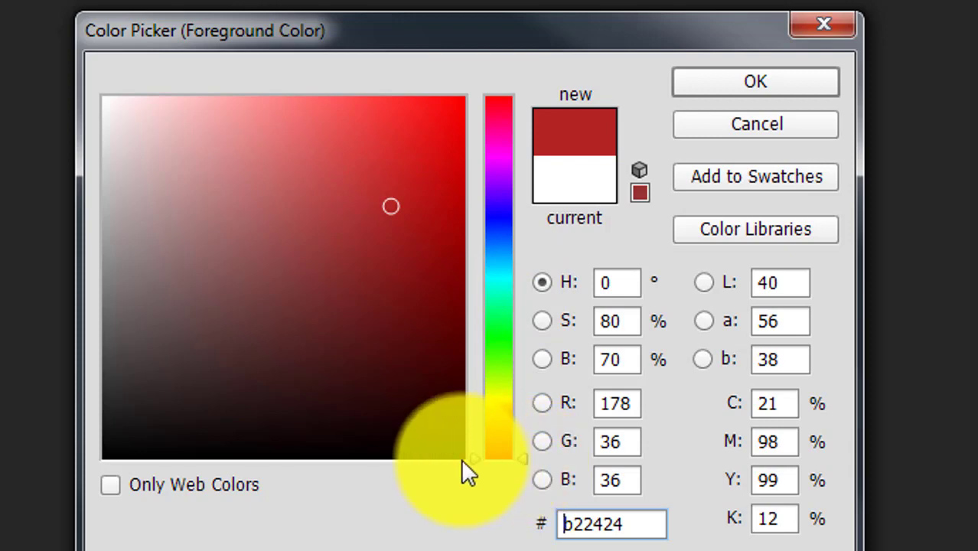
Shift the foreground colour's hue through cyan and blue to magenta at 299°
left_click_drag(472, 459, 521, 268)
left_click(416, 124)
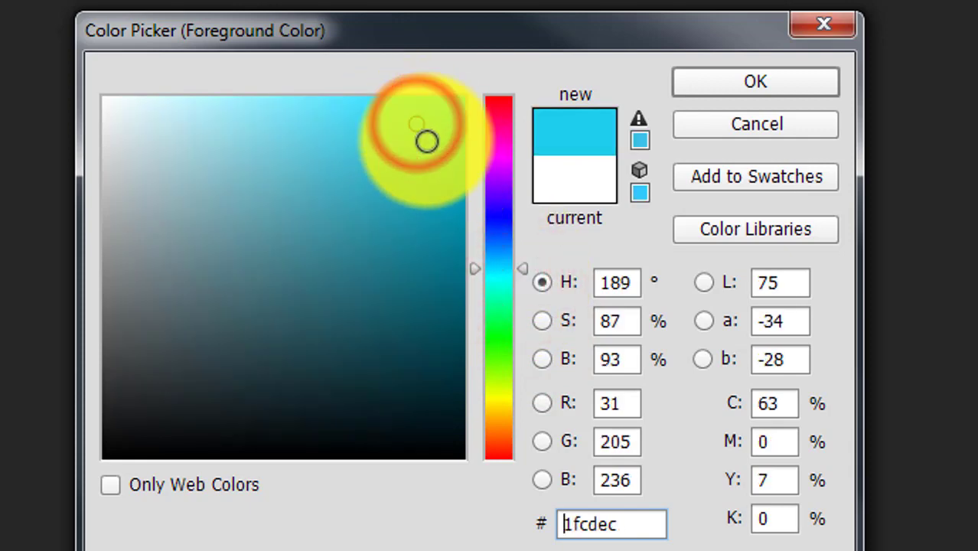
left_click(525, 265)
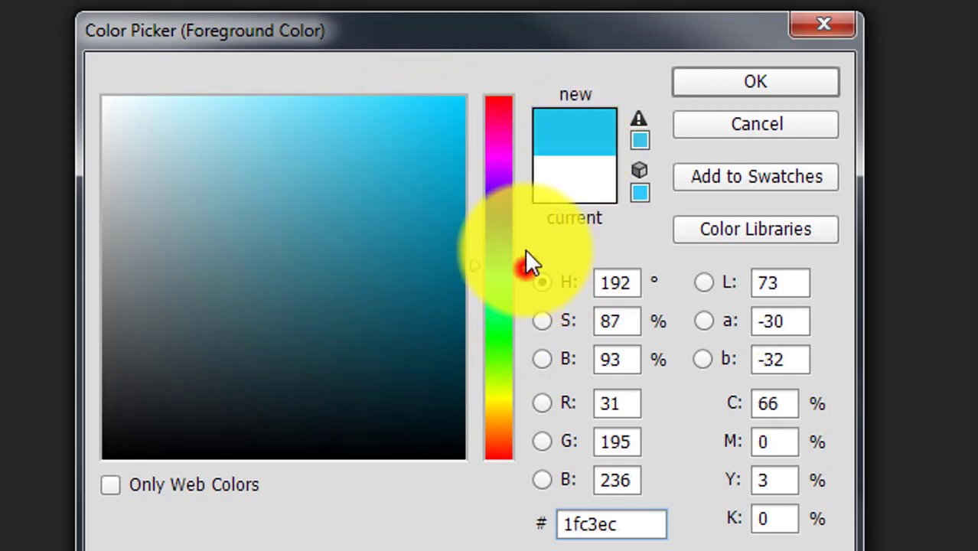
left_click_drag(526, 253, 522, 157)
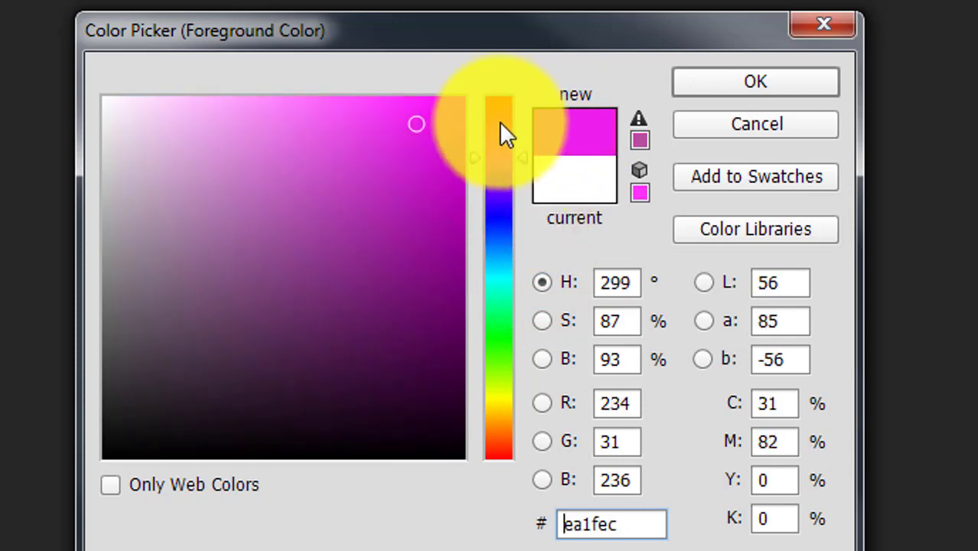
Set the foreground colour to the light magenta tint ec74ed
left_click(462, 98)
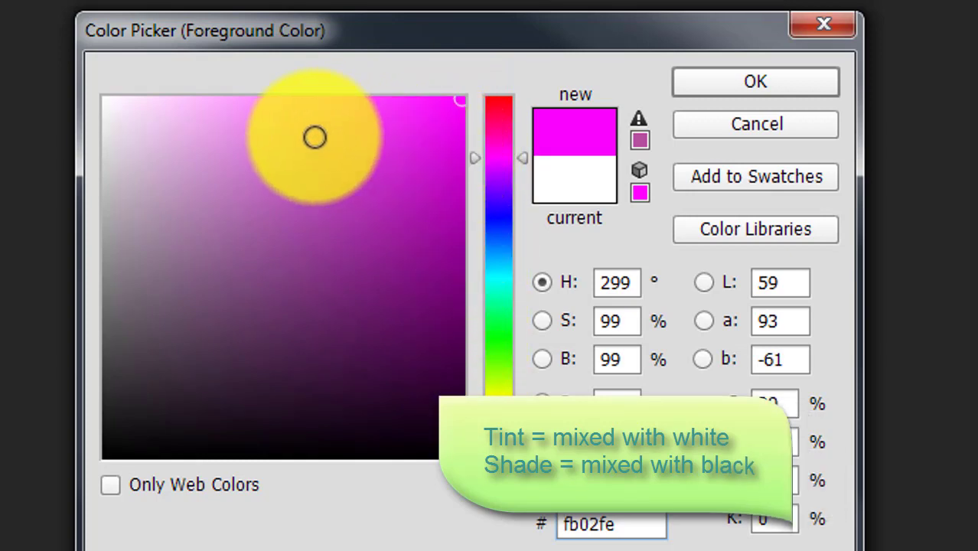
left_click(287, 124)
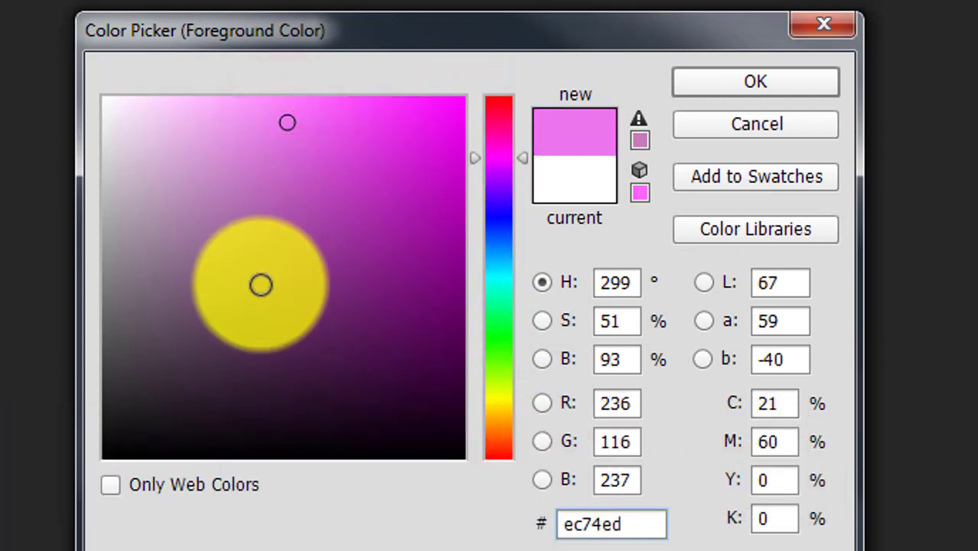
left_click(719, 83)
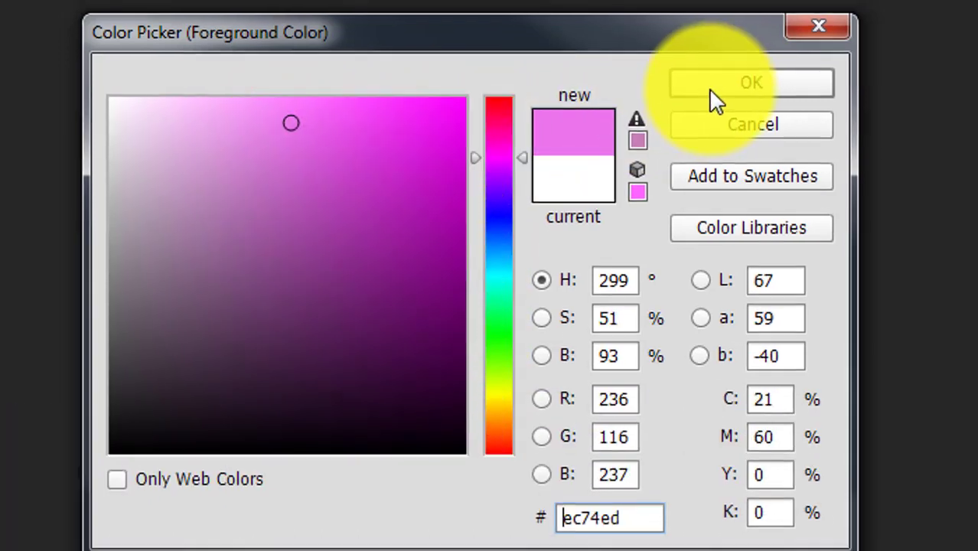
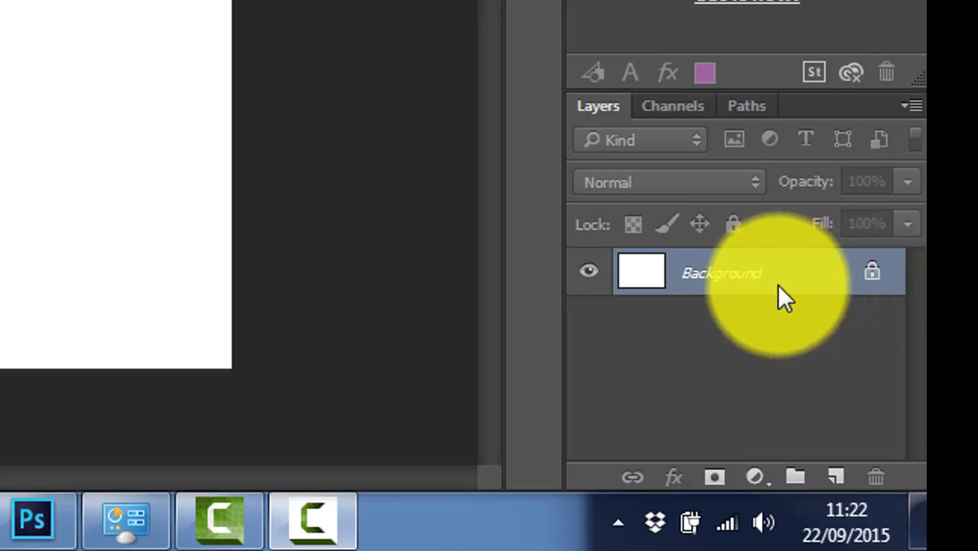
Convert the locked Background layer into the editable Layer 0 and fill it with the pink foreground colour using the Paint Bucket
double_click(742, 274)
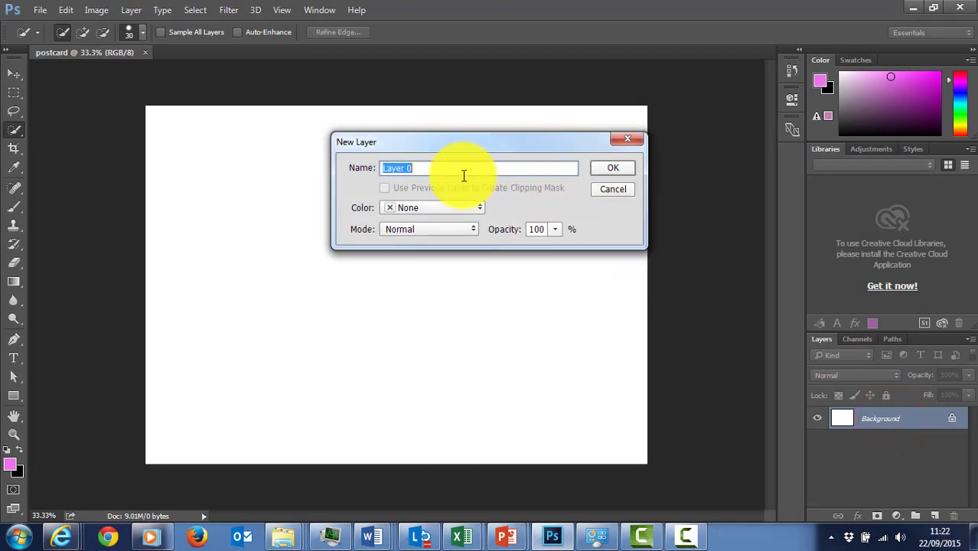
left_click(613, 170)
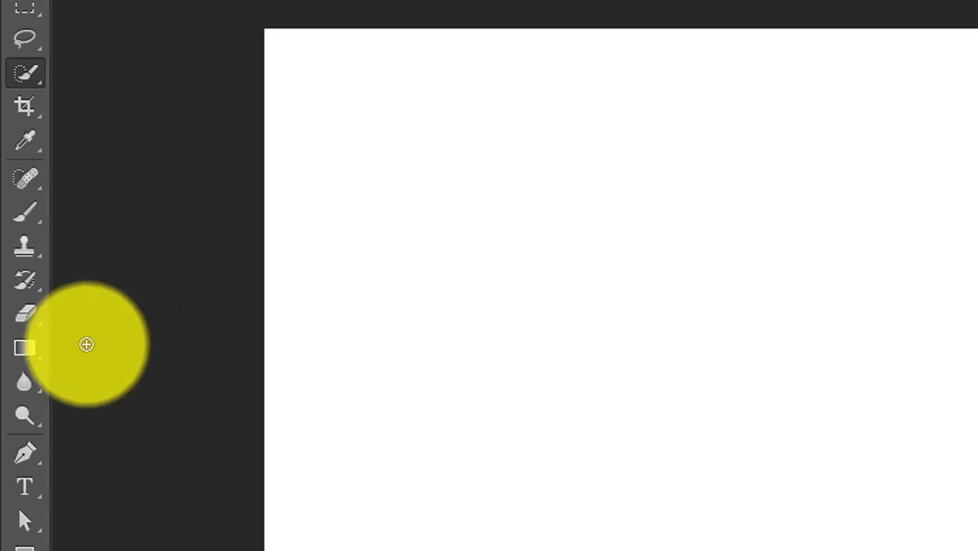
left_click(26, 353)
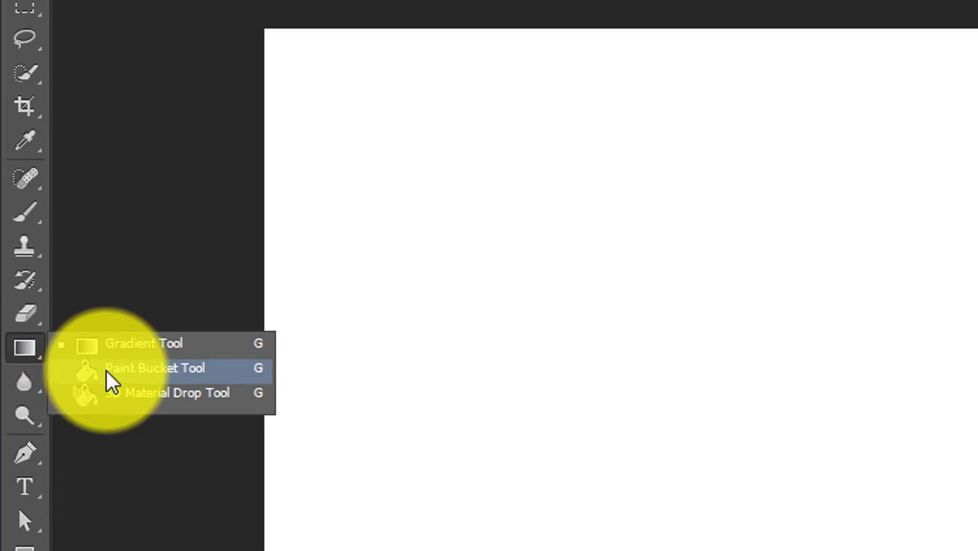
left_click(107, 370)
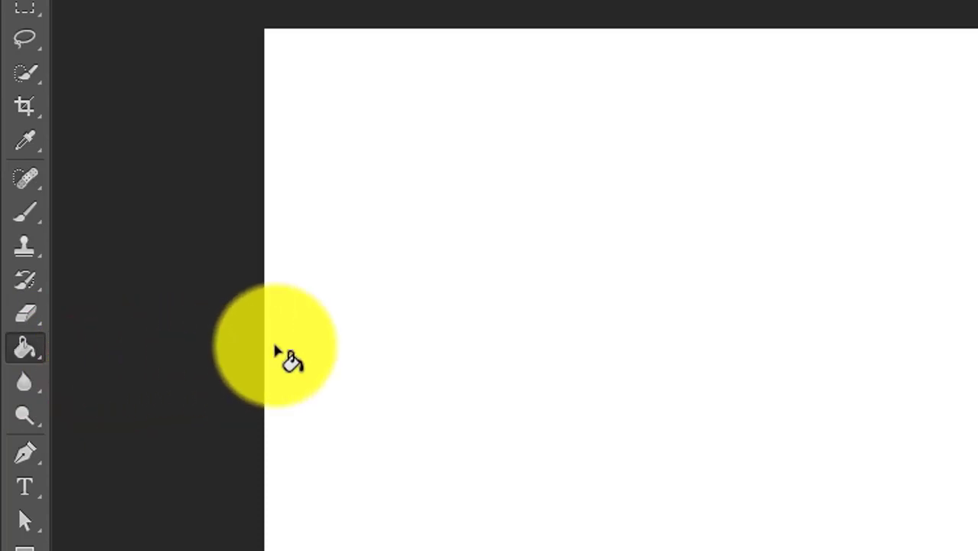
left_click(317, 345)
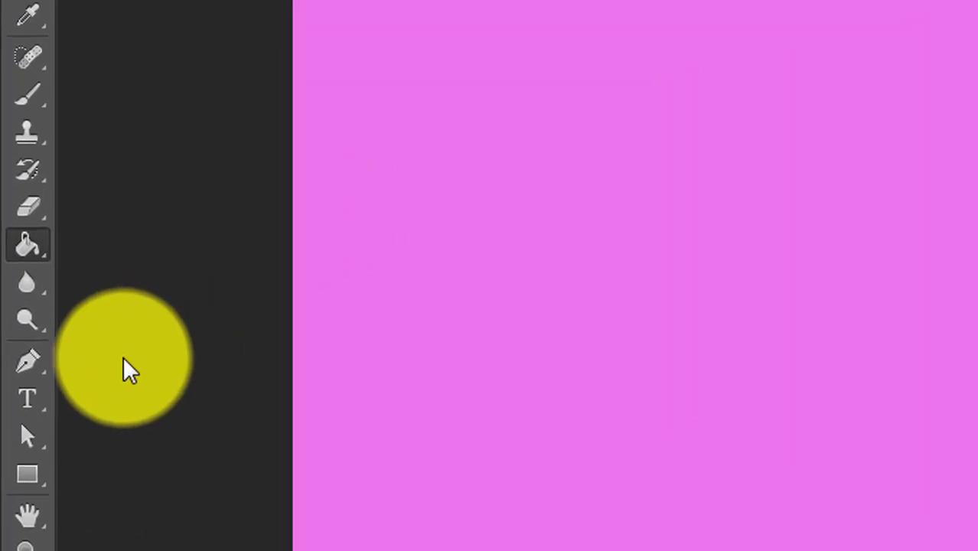
Draw a horizontal text box across most of the width of the postcard's upper half
left_click(28, 401)
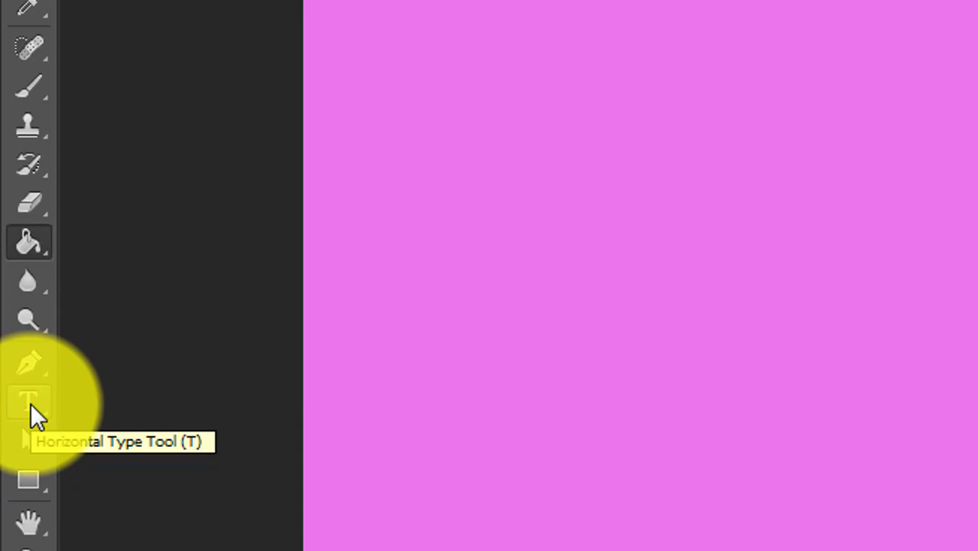
left_click(31, 403)
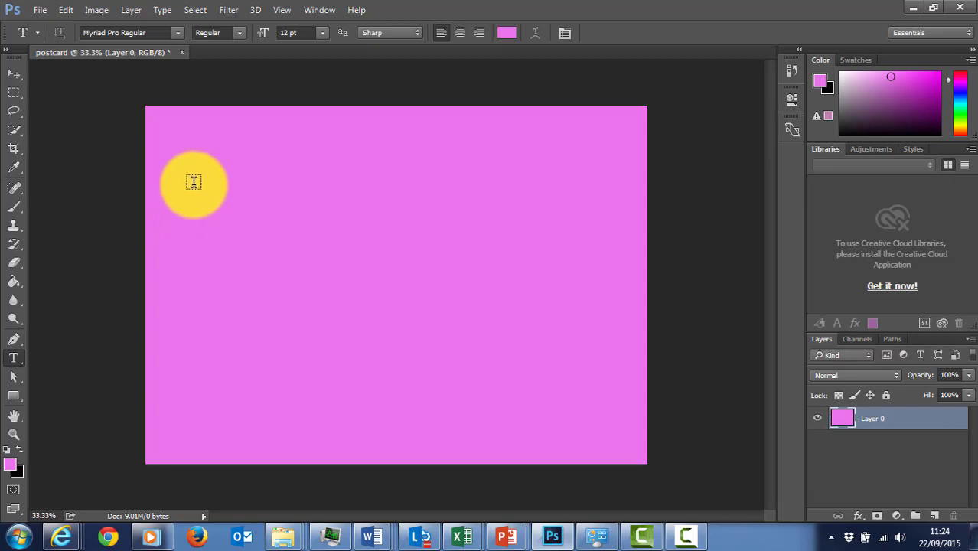
left_click_drag(169, 136, 615, 285)
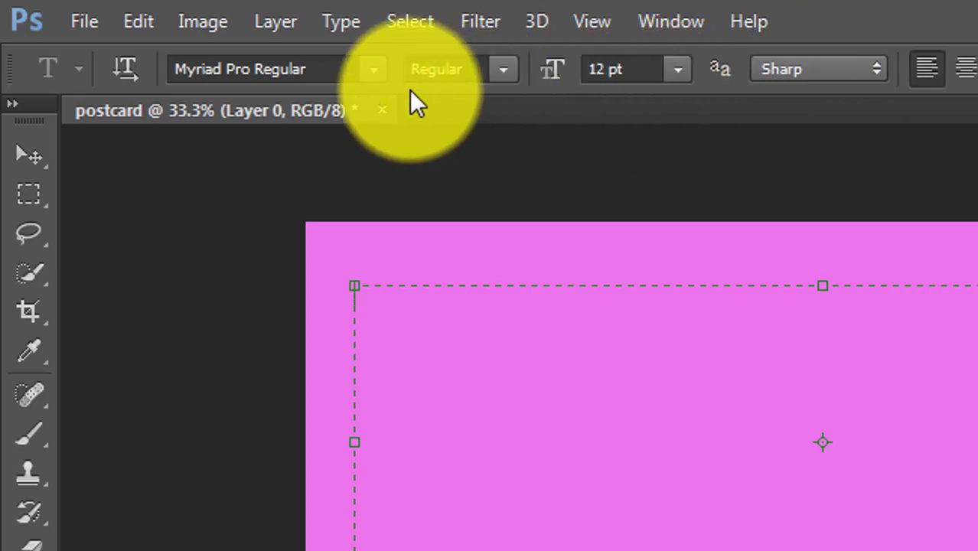
Review the available fonts, font styles and font sizes for the text box without changing them
left_click(372, 78)
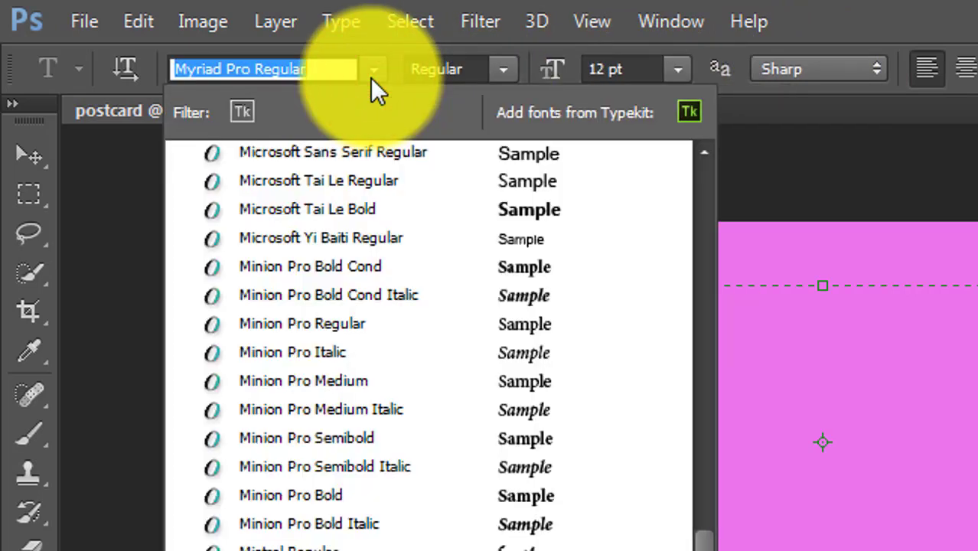
left_click(371, 77)
left_click(498, 70)
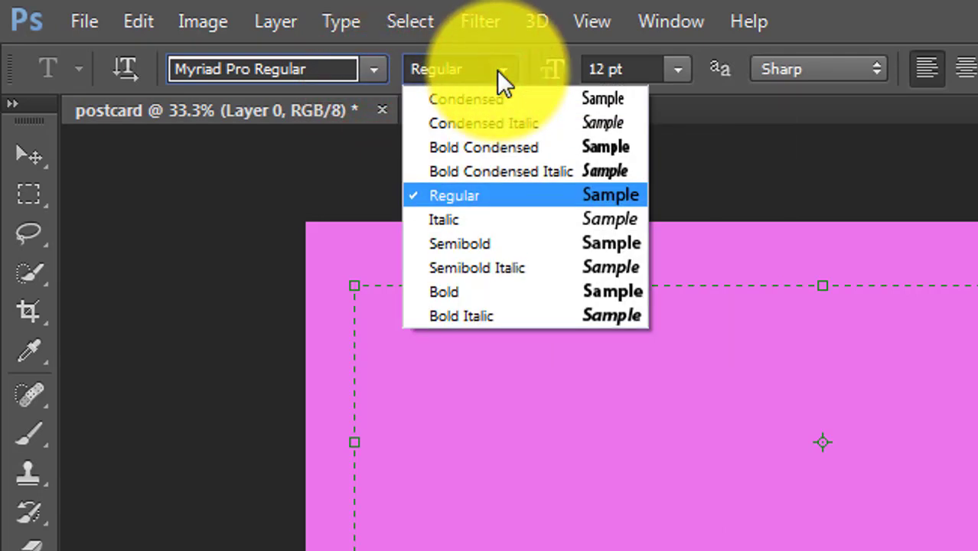
left_click(498, 70)
left_click(678, 70)
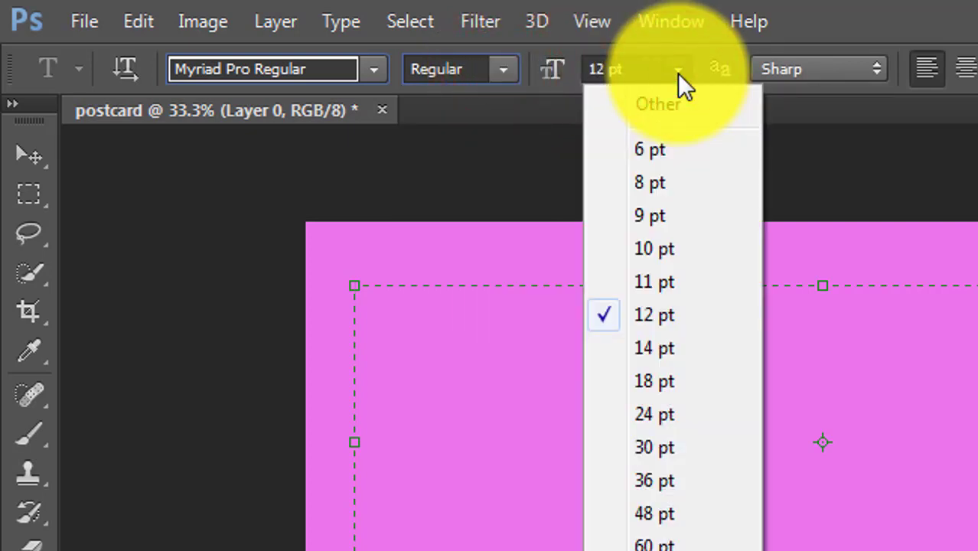
left_click(677, 71)
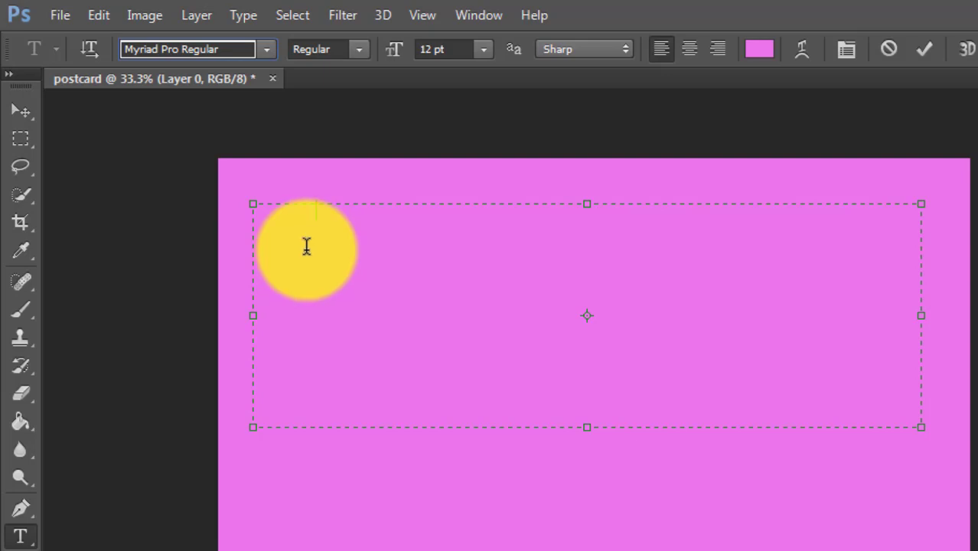
Select all the text in the text box and change its colour to the near-black 030003
key("ctrl+a")
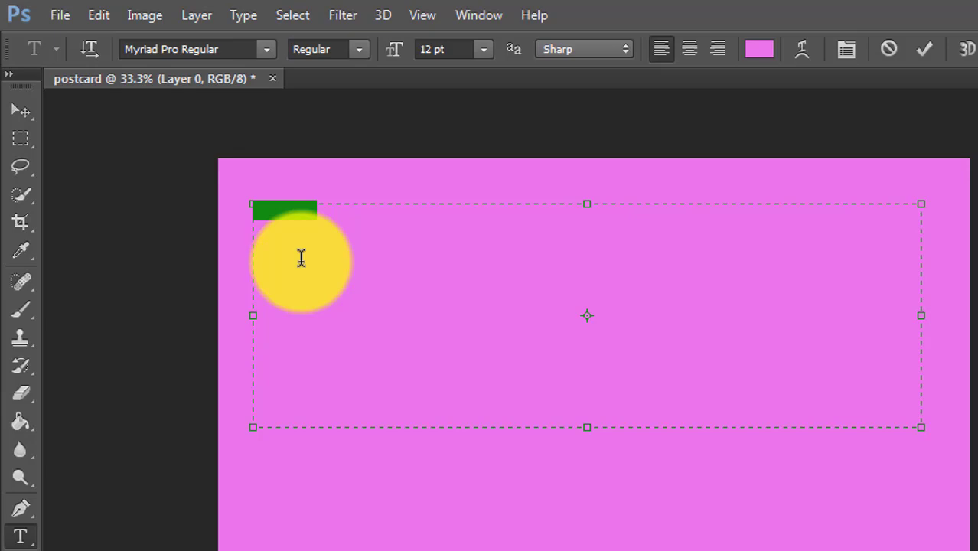
left_click(760, 49)
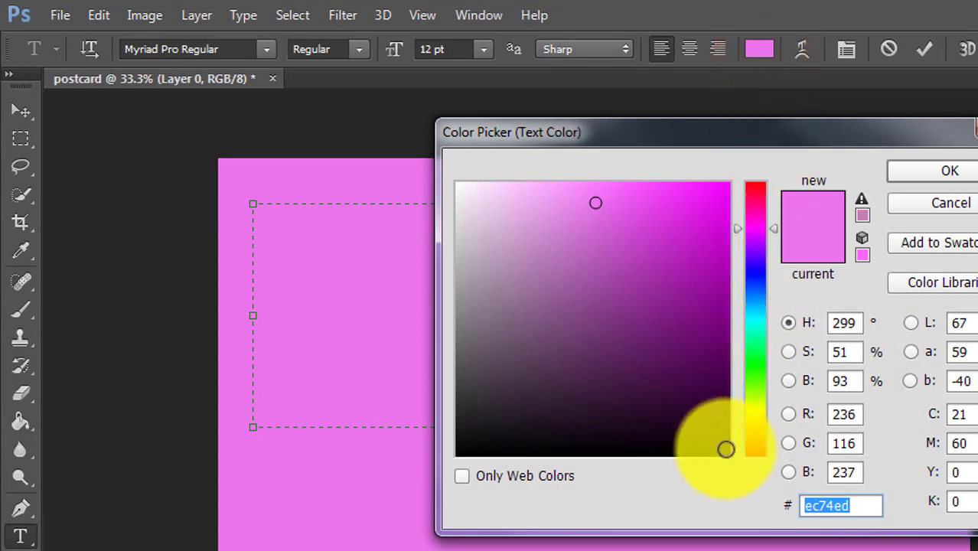
left_click(723, 457)
left_click(947, 174)
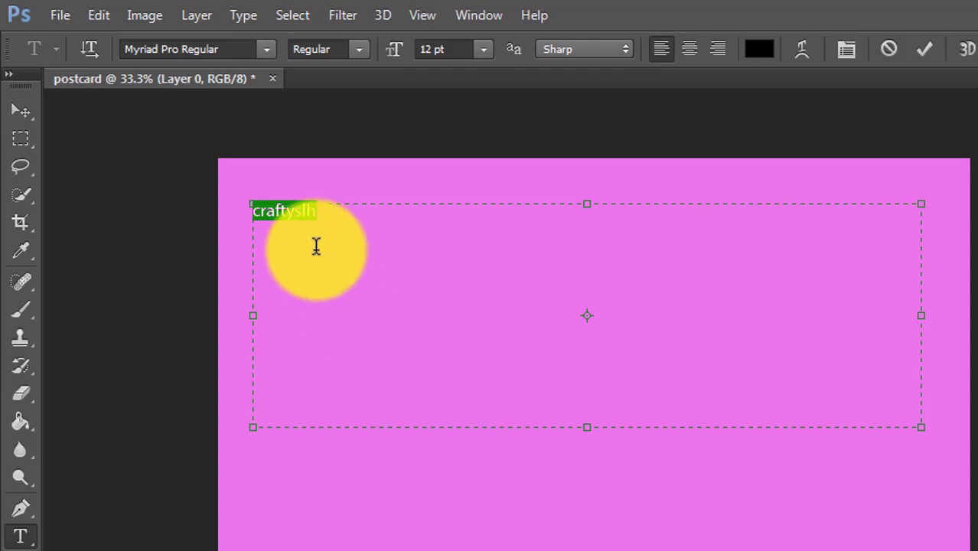
Try the font sizes 36 pt, 60 pt and 72 pt on the selected "craftyslh" text
left_click(483, 52)
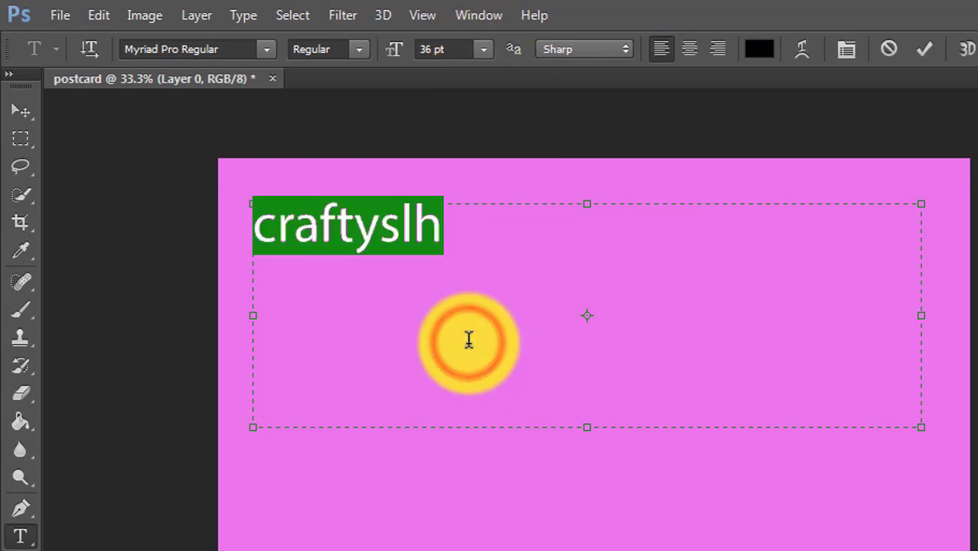
left_click(488, 51)
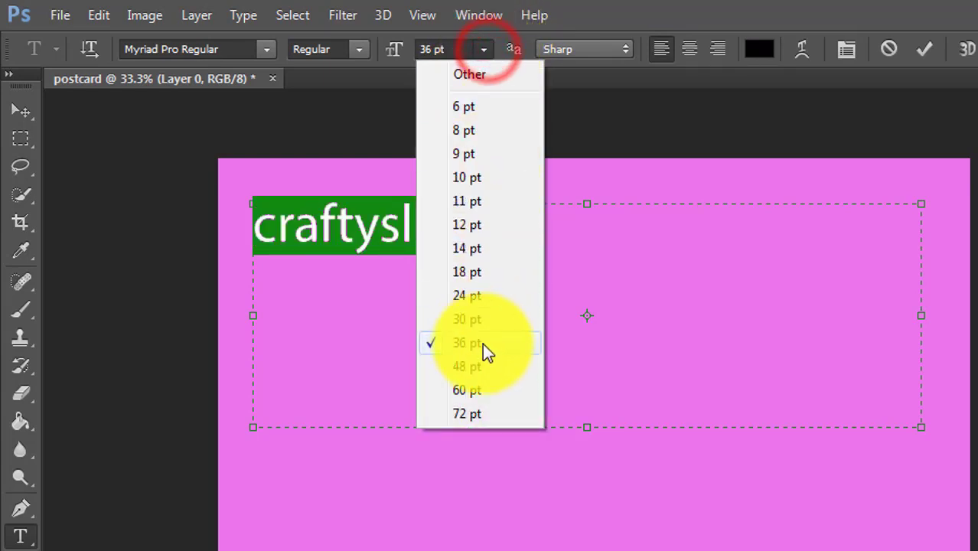
left_click(467, 391)
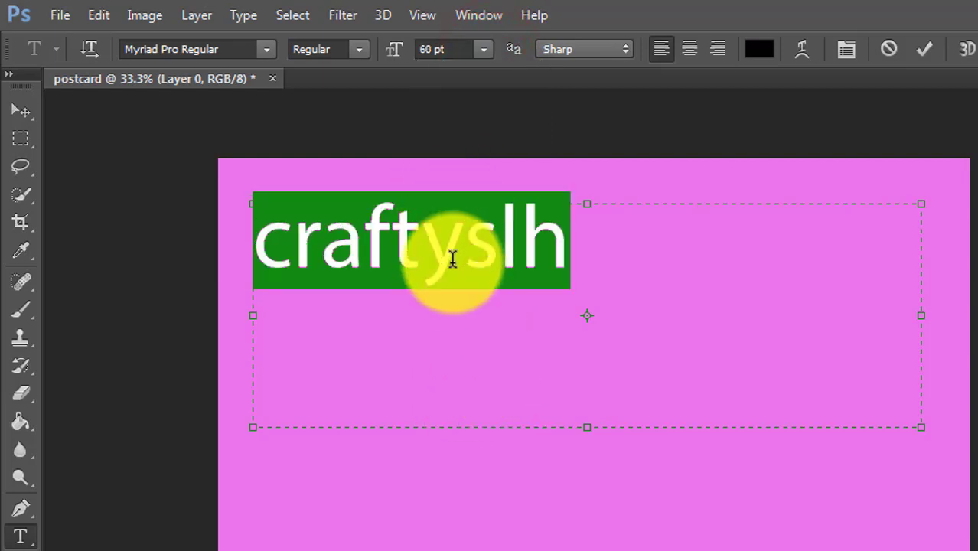
left_click(483, 50)
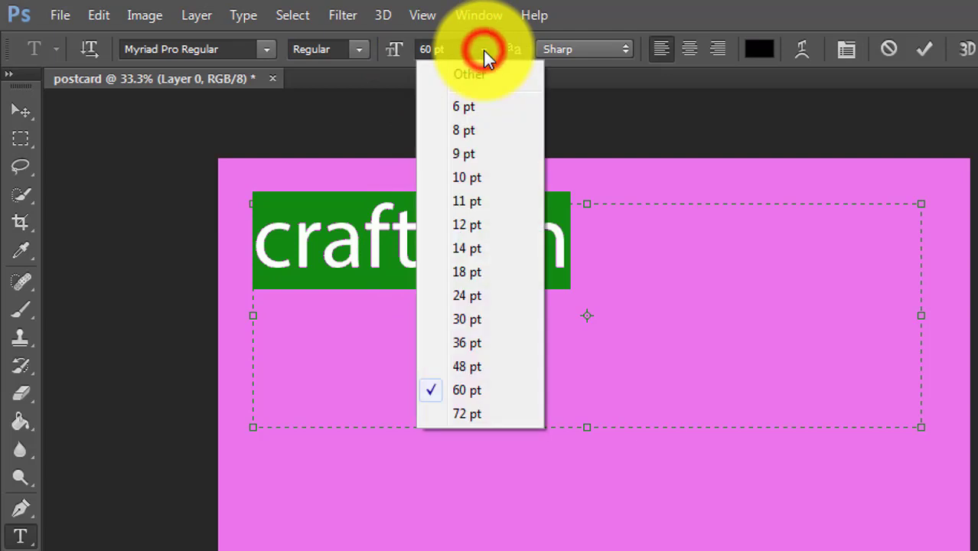
left_click(462, 416)
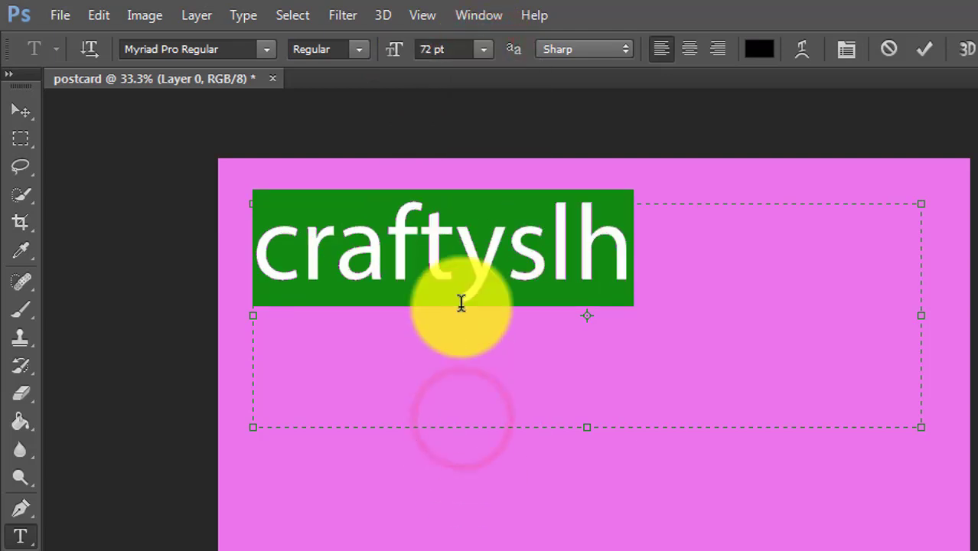
Set the font size of the selected "craftyslh" text to a custom 80 pt
double_click(432, 49)
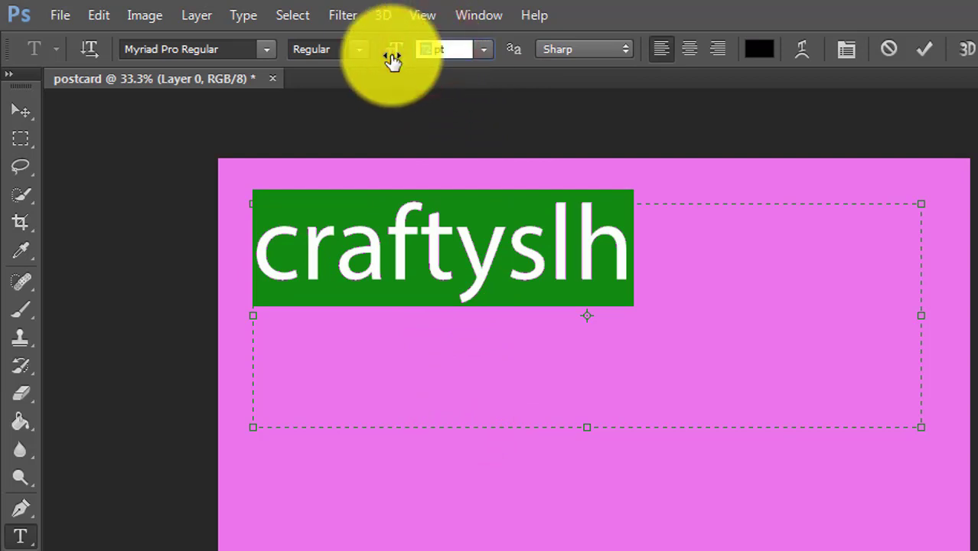
type("80")
key("Return")
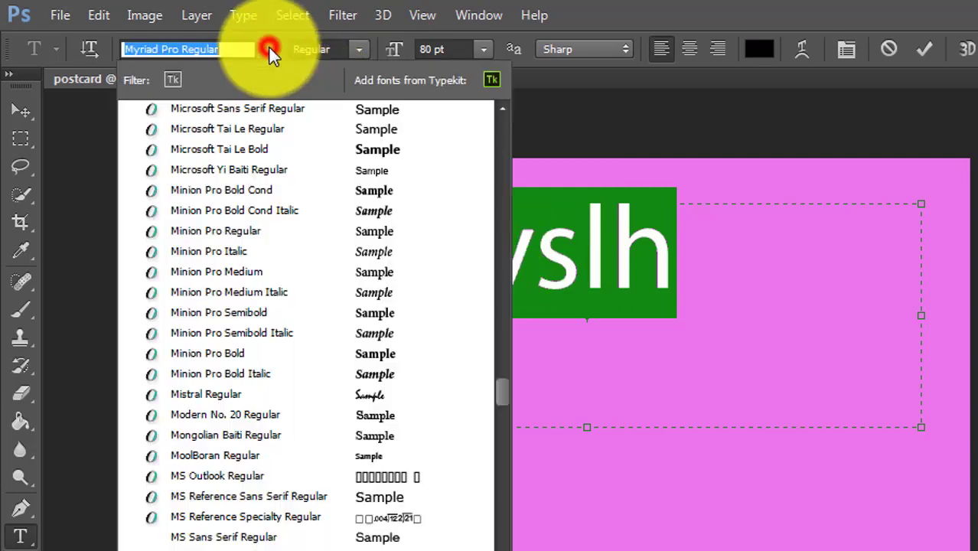
Browse the font list and apply Curlz MT Regular to the selected "craftyslh" text
left_click(268, 48)
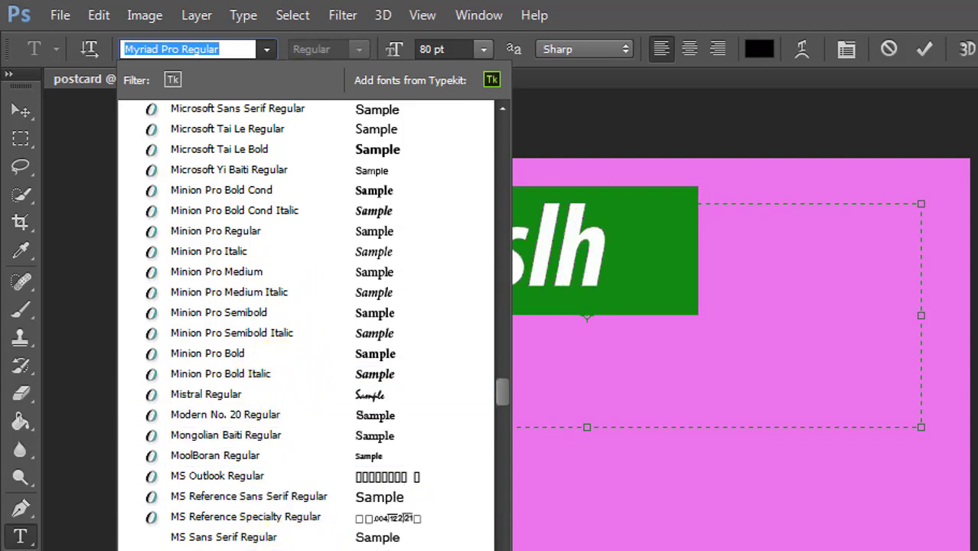
scroll(502, 393, "up", 2)
left_click_drag(502, 393, 499, 314)
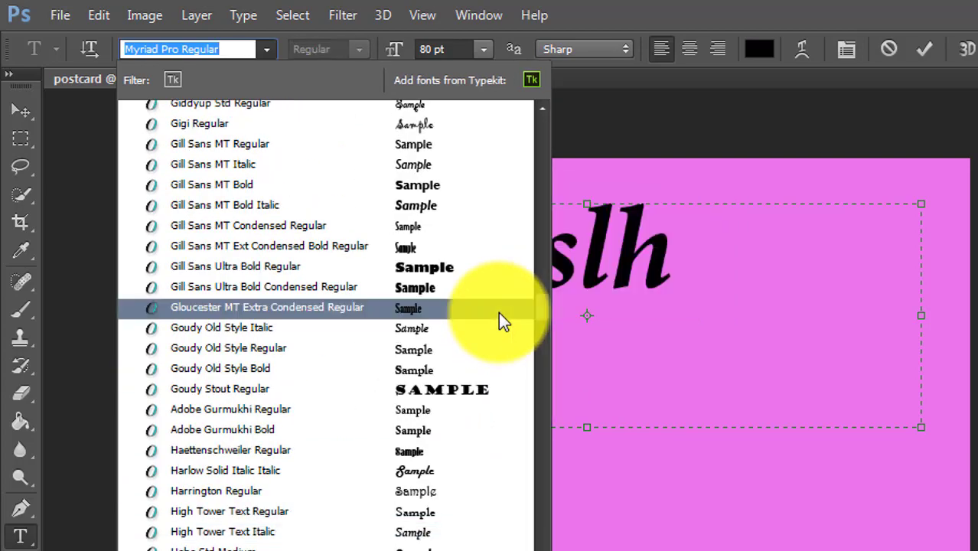
scroll(500, 295, "up", 10)
scroll(504, 272, "up", 9)
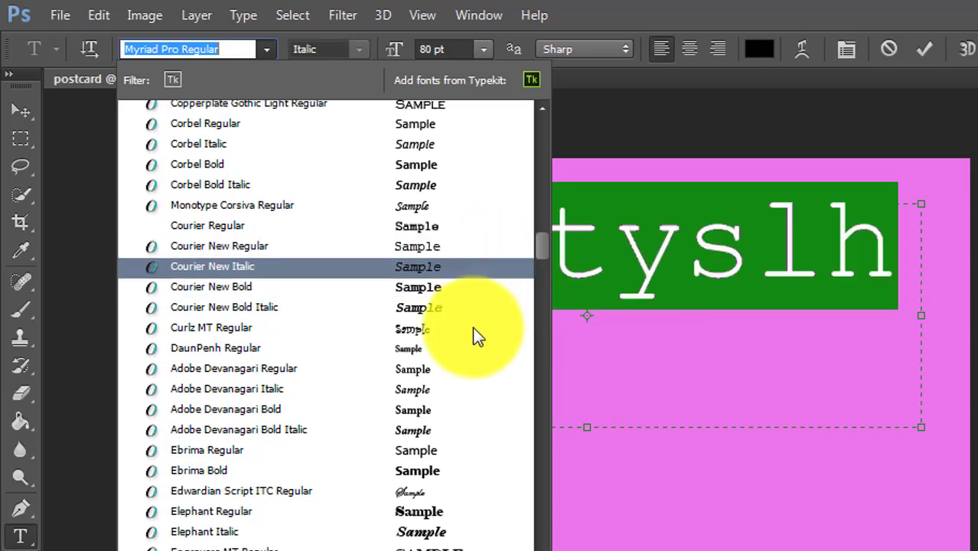
left_click(418, 328)
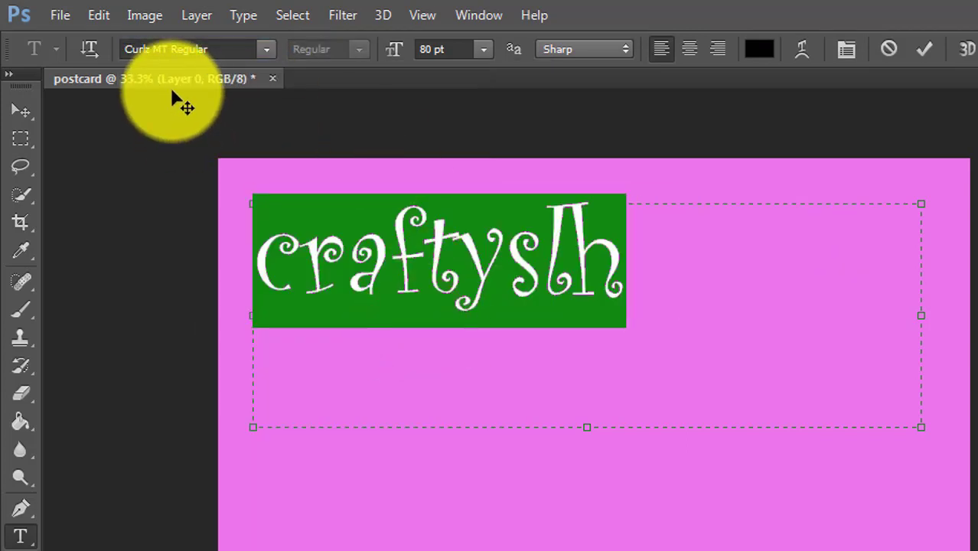
Commit the "craftyslh" text and nudge it very slightly on the postcard with the Move tool
left_click(20, 111)
left_click(358, 279)
left_click_drag(380, 297, 357, 287)
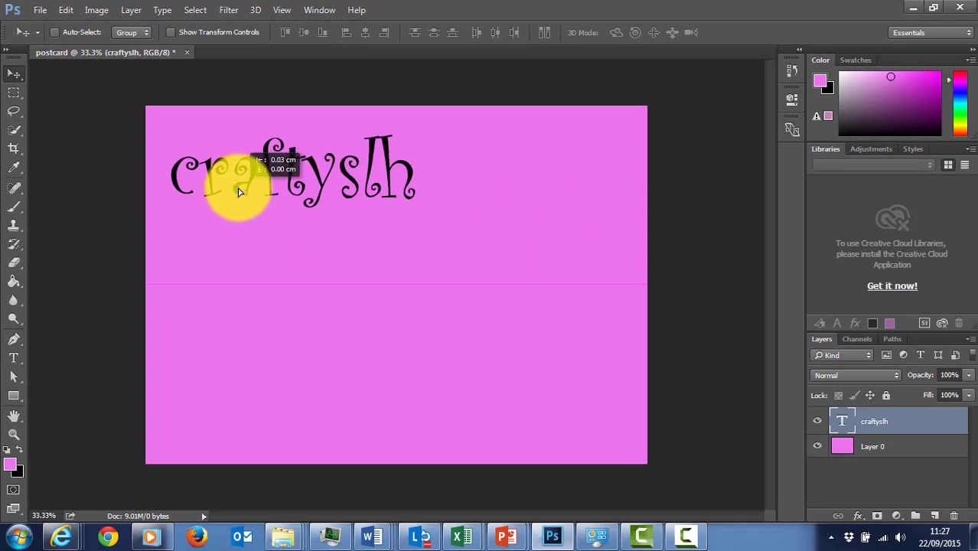
left_click_drag(239, 191, 240, 193)
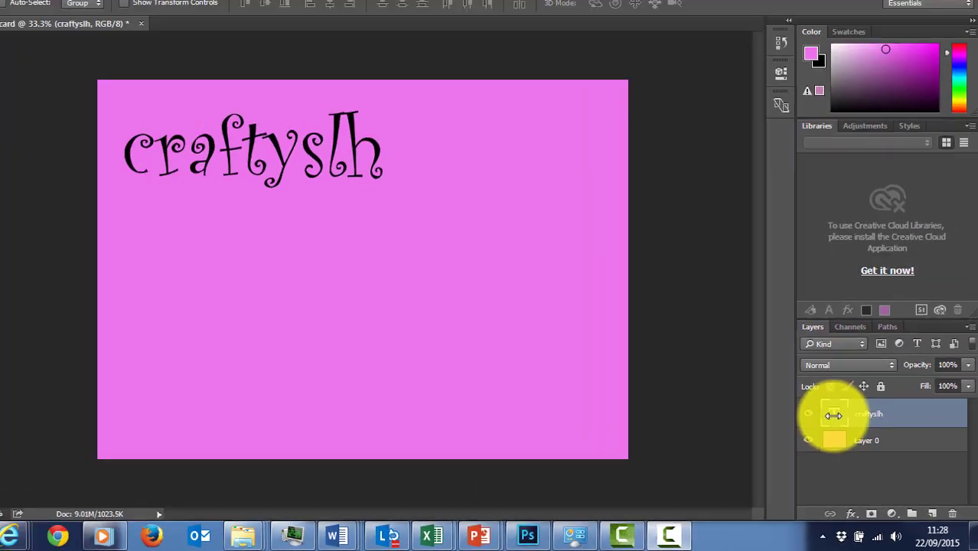
left_click(609, 208)
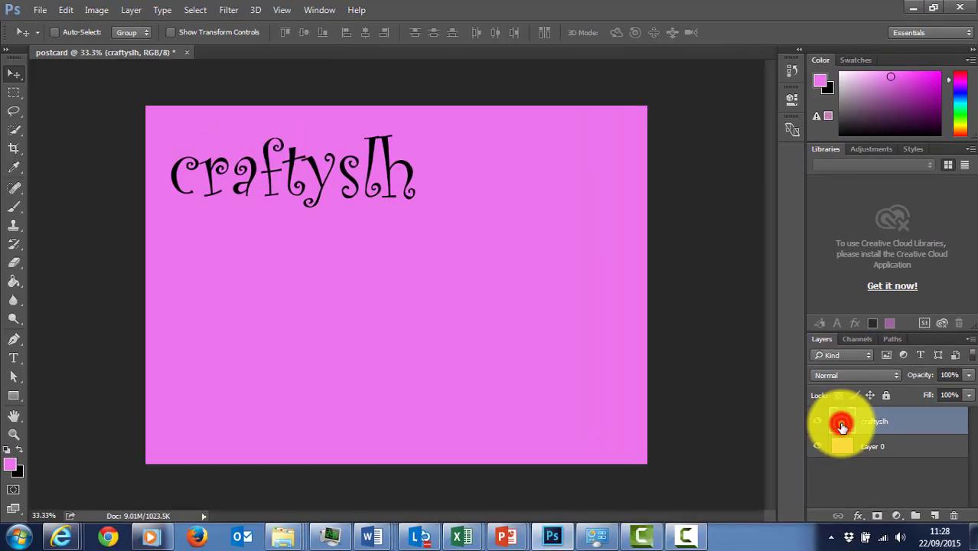
Reopen the craftyslh text layer for editing and step its font size down and up, ending at 153 pt
double_click(842, 425)
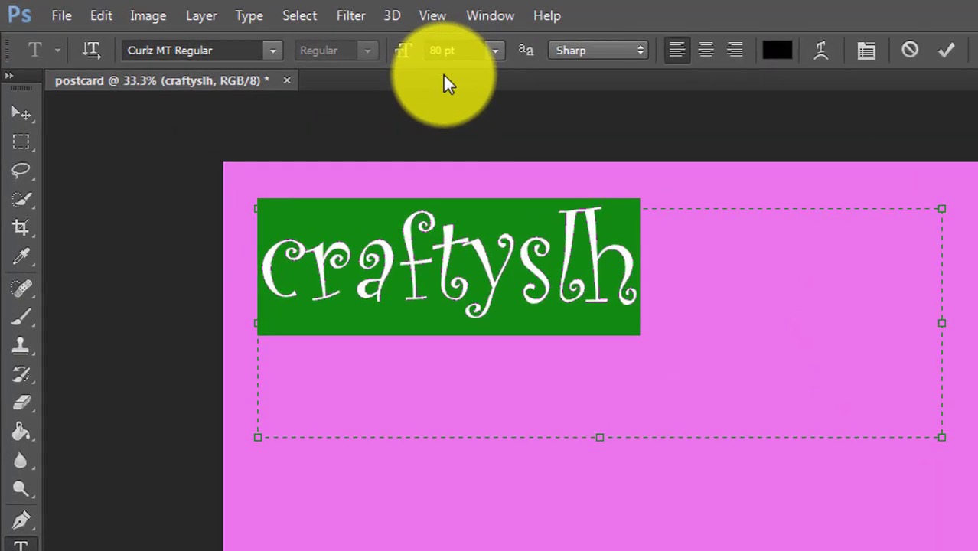
double_click(436, 54)
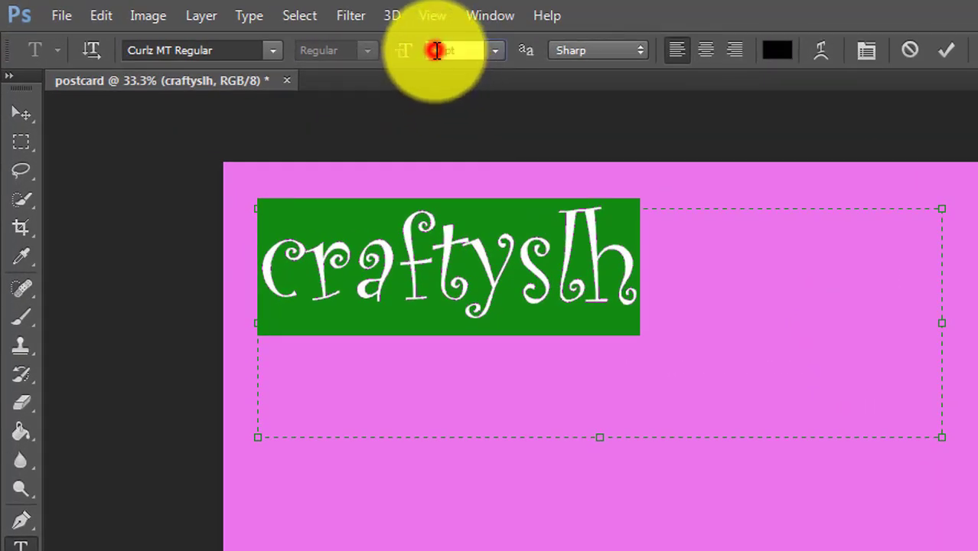
left_click(436, 51)
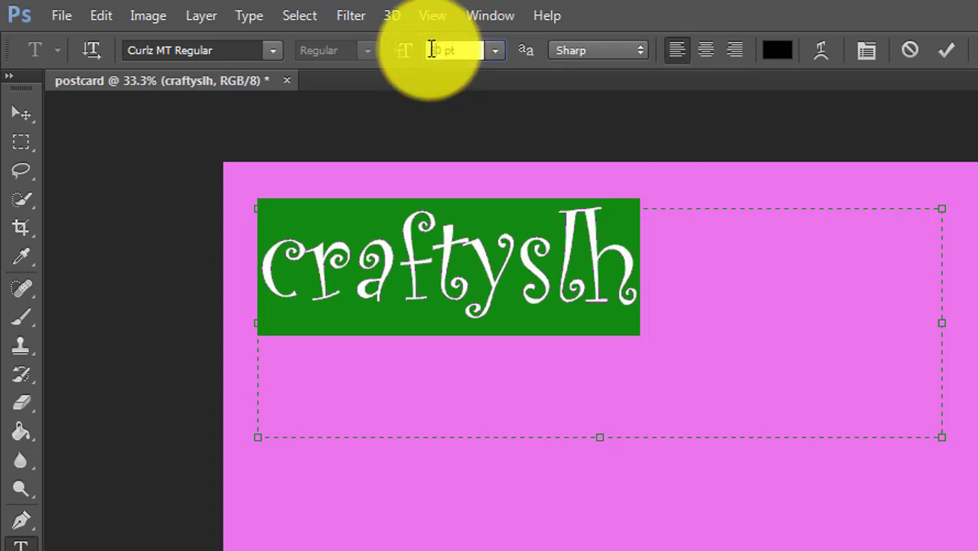
key("Up")
key("Up")
key("Up")
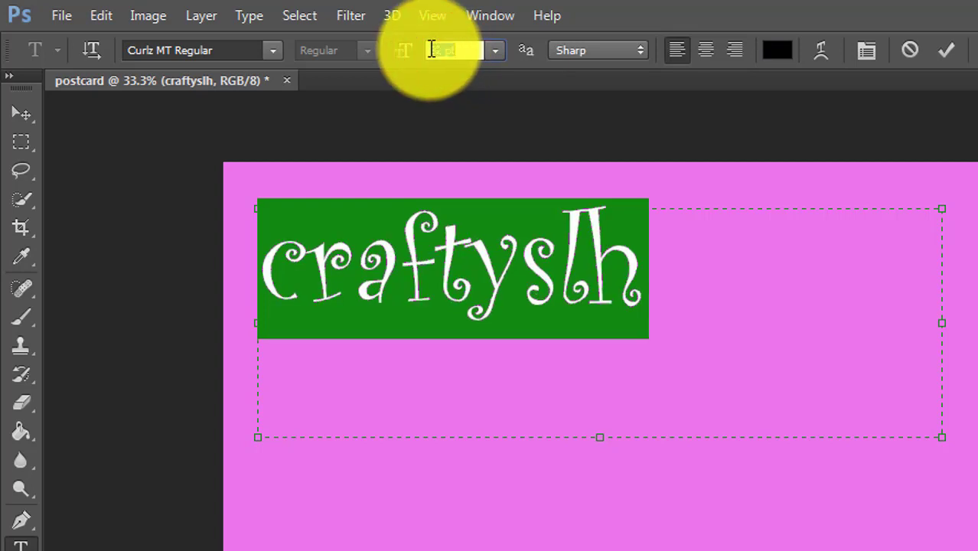
key("Down")
key("Down")
key("Down")
key("Down")
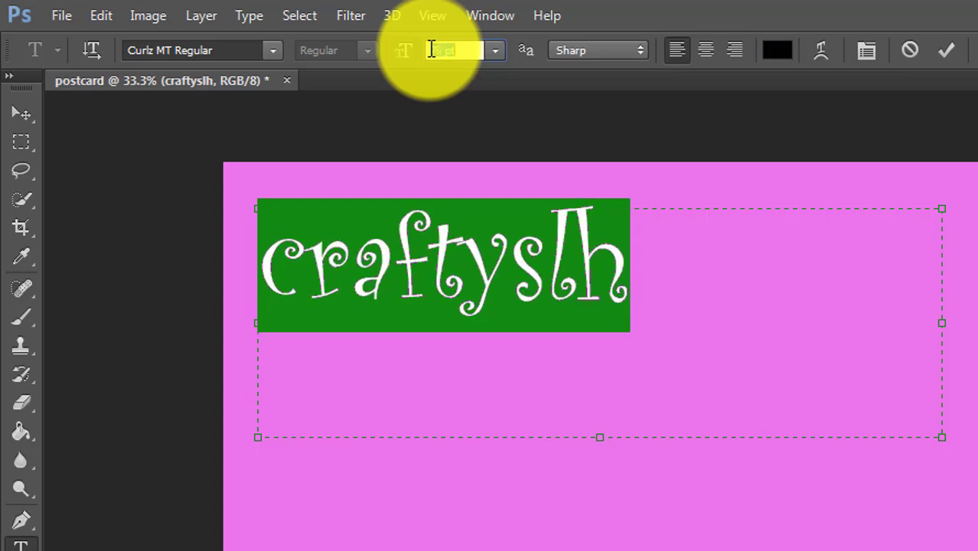
key("Down")
key("Down")
key("Down")
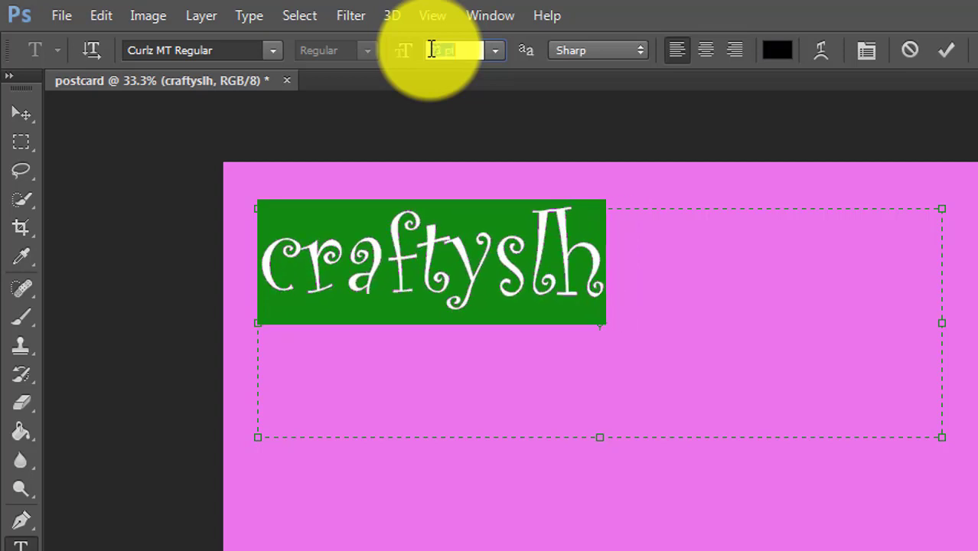
key("Up")
key("Up")
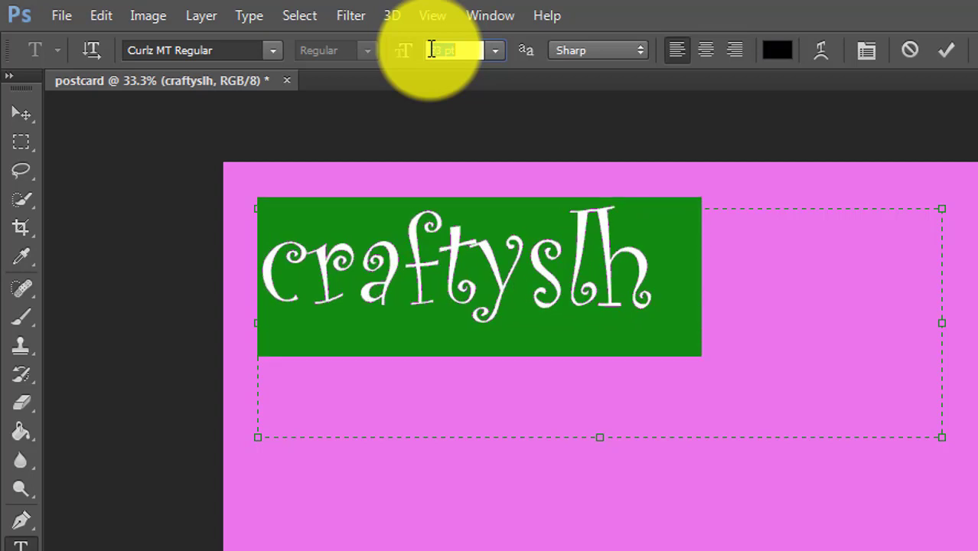
key("Up")
key("Down")
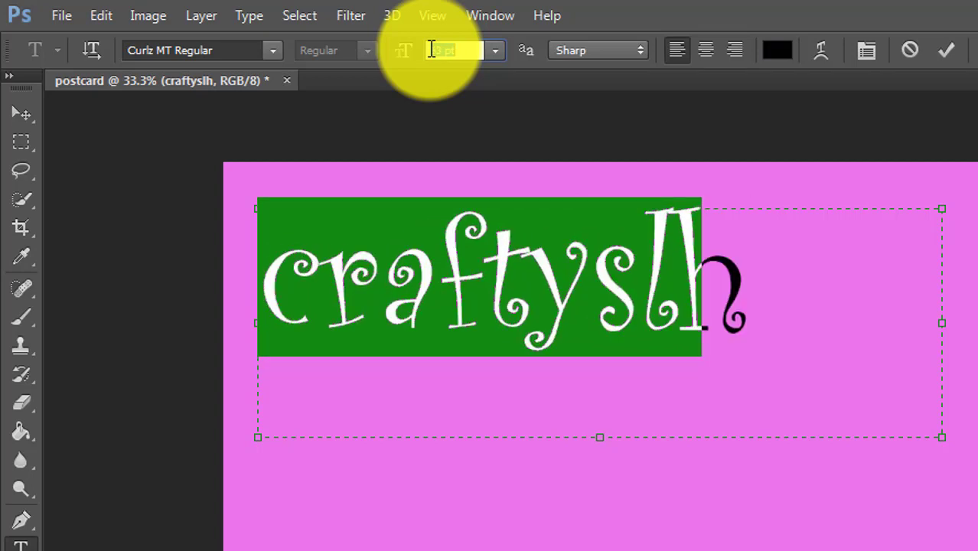
key("Up")
key("Up")
key("Up")
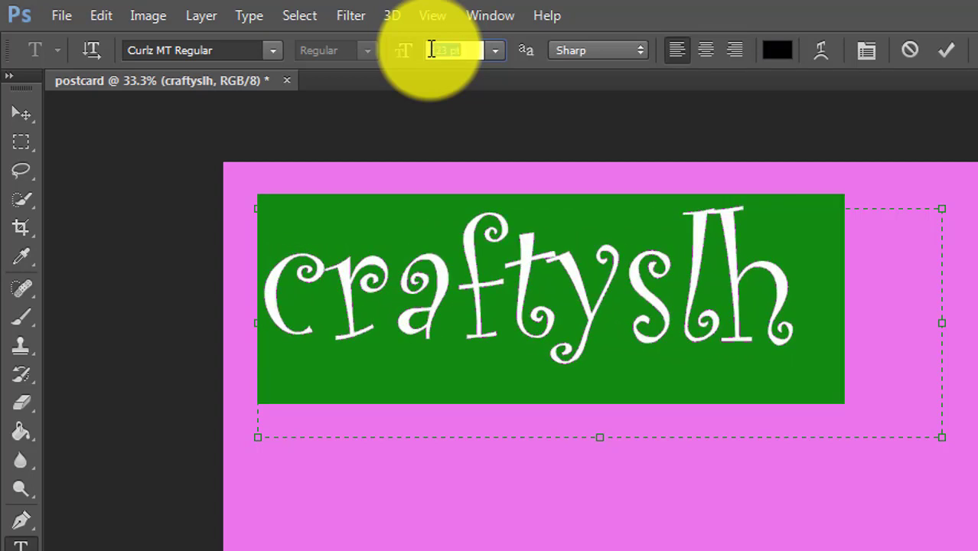
key("Up")
key("Up")
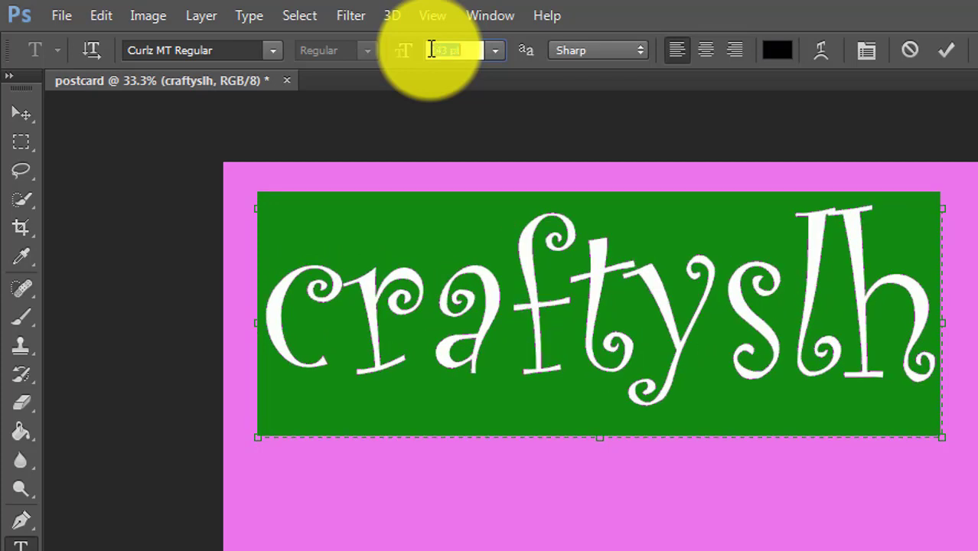
key("Up")
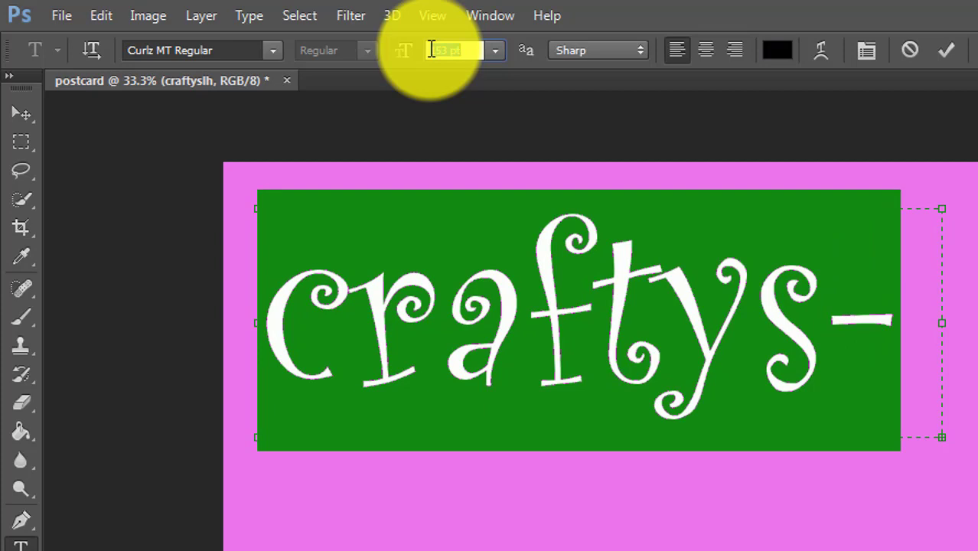
Reduce the "craftyslh" font size to 143 pt so the whole word fits on one line of the text box
key("Down")
key("Down")
key("Down")
key("Down")
key("Down")
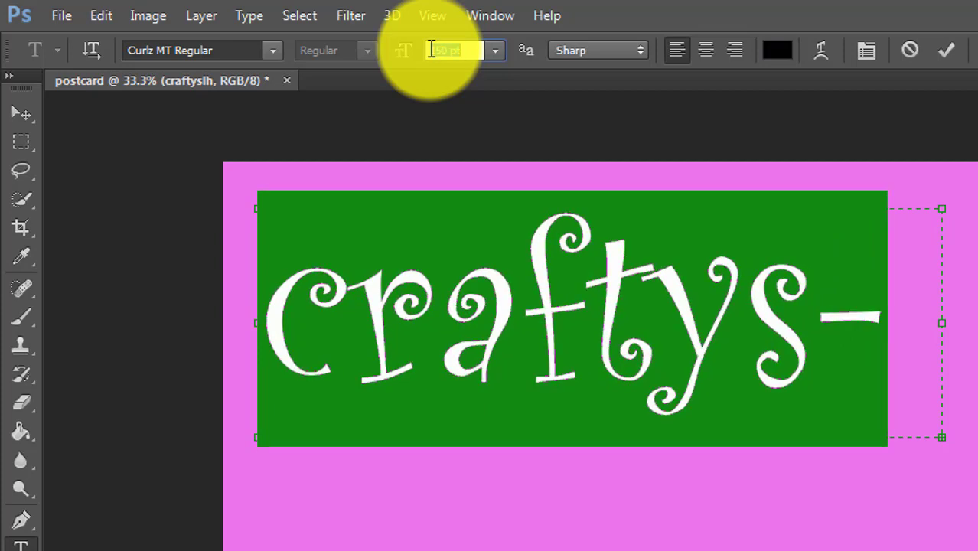
key("Down")
key("Down")
key("Down")
key("Down")
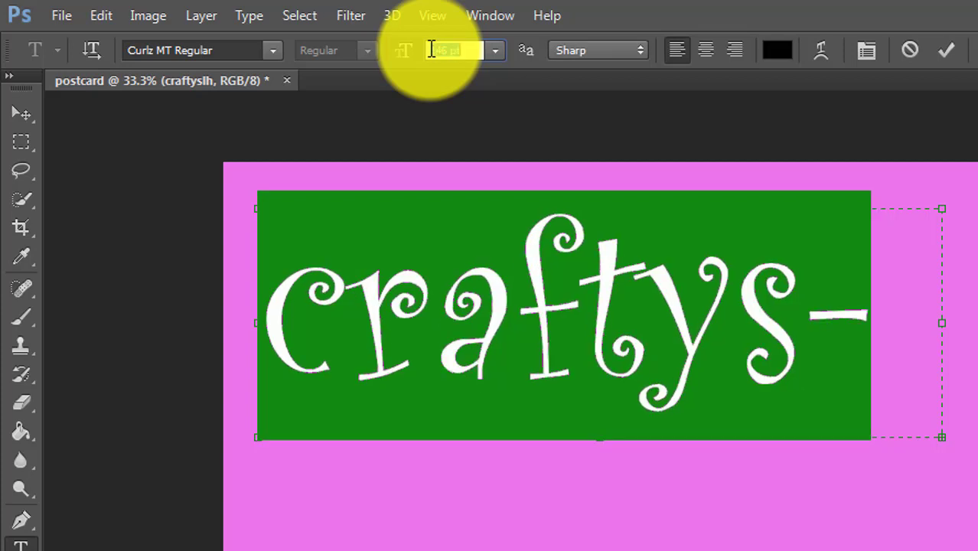
key("Down")
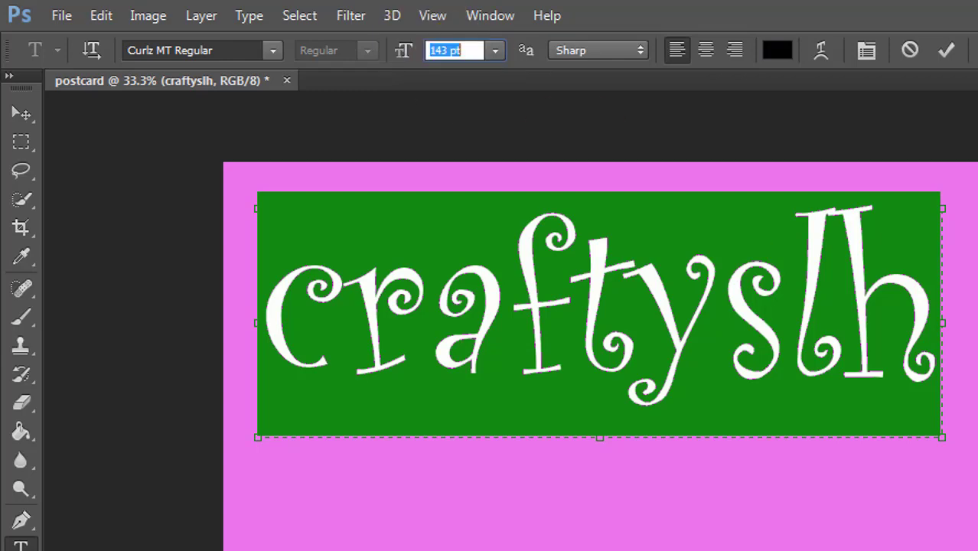
left_click(718, 15)
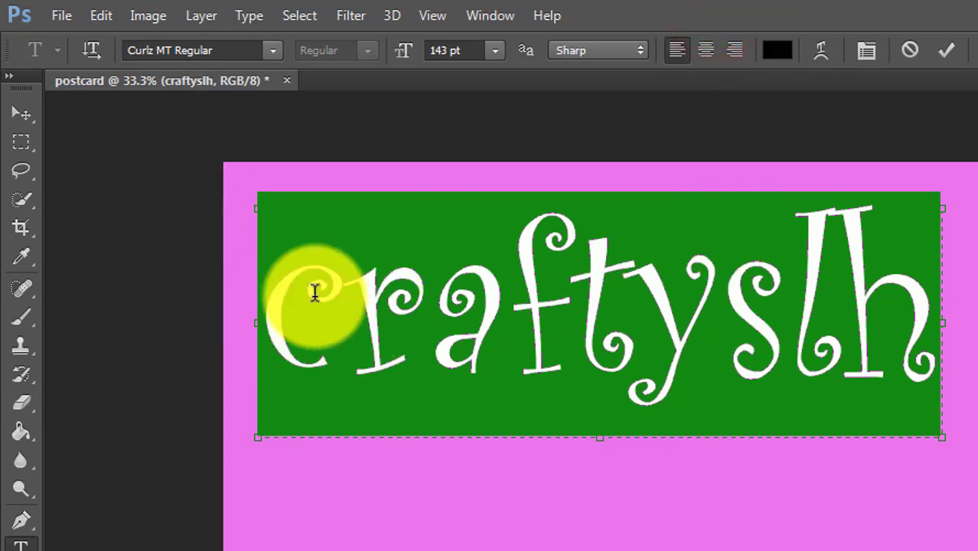
Recolour the "craftyslh" text to blue 4e60e6 and commit the text edit
left_click(777, 51)
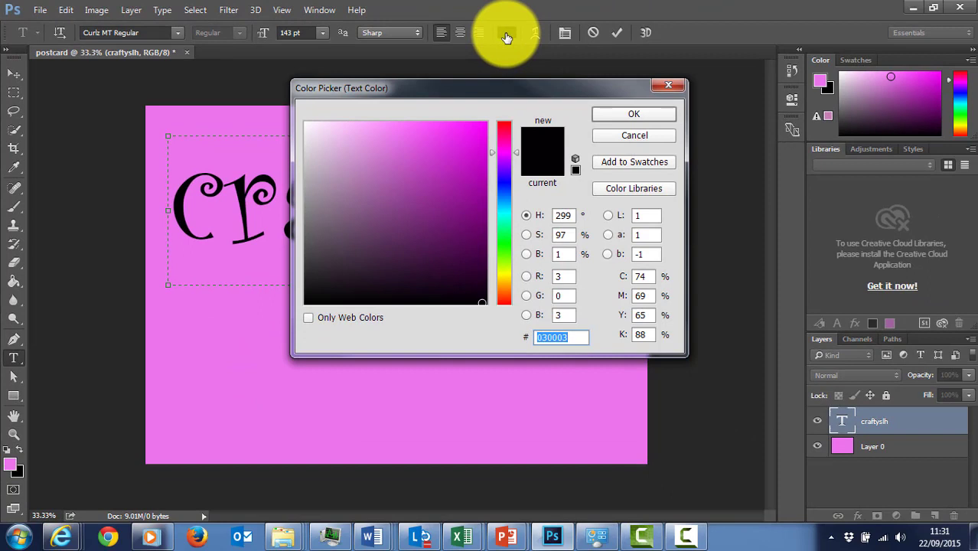
left_click(505, 186)
left_click(465, 155)
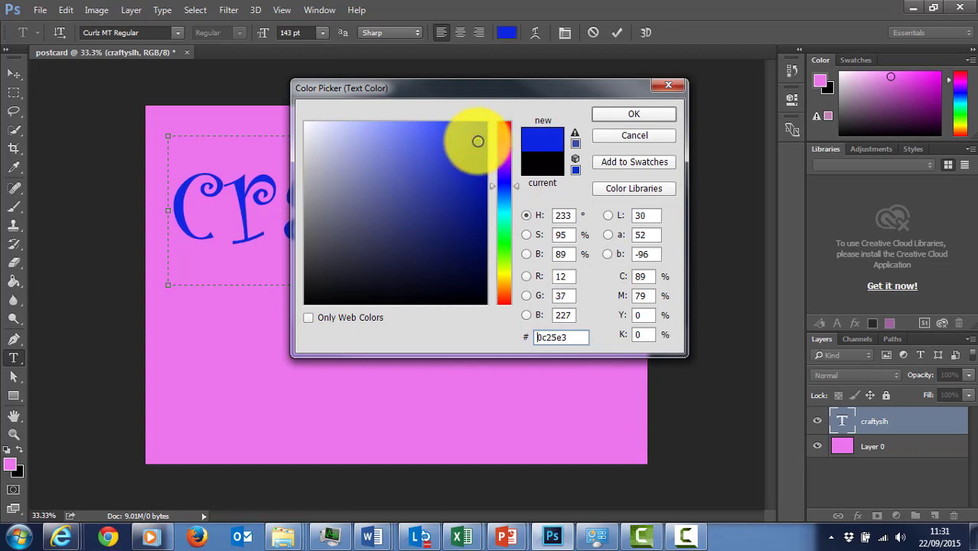
left_click(443, 136)
left_click(426, 140)
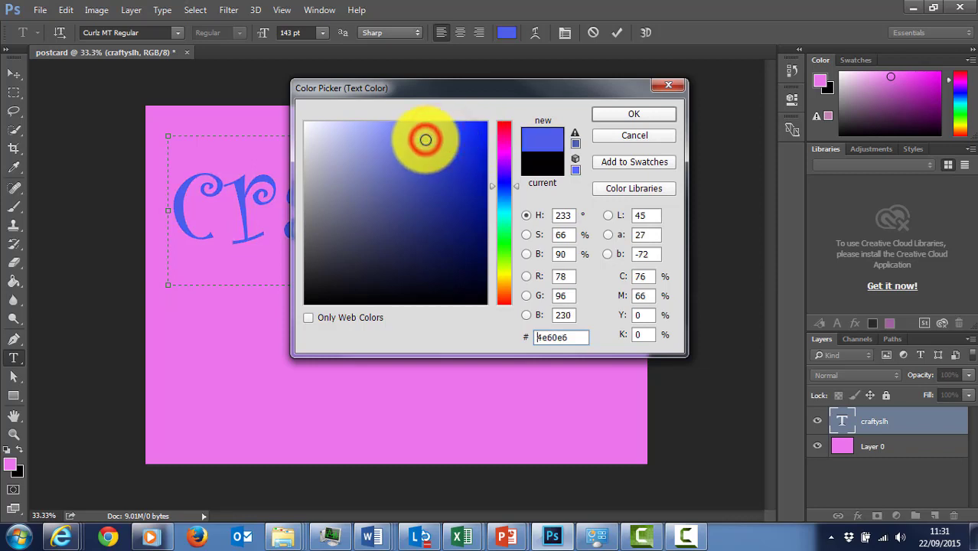
left_click(618, 115)
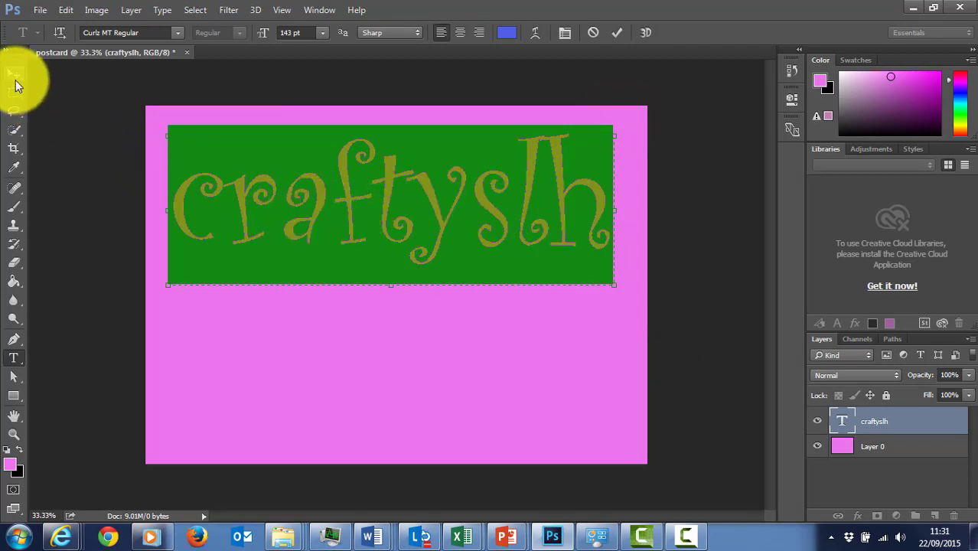
left_click(14, 79)
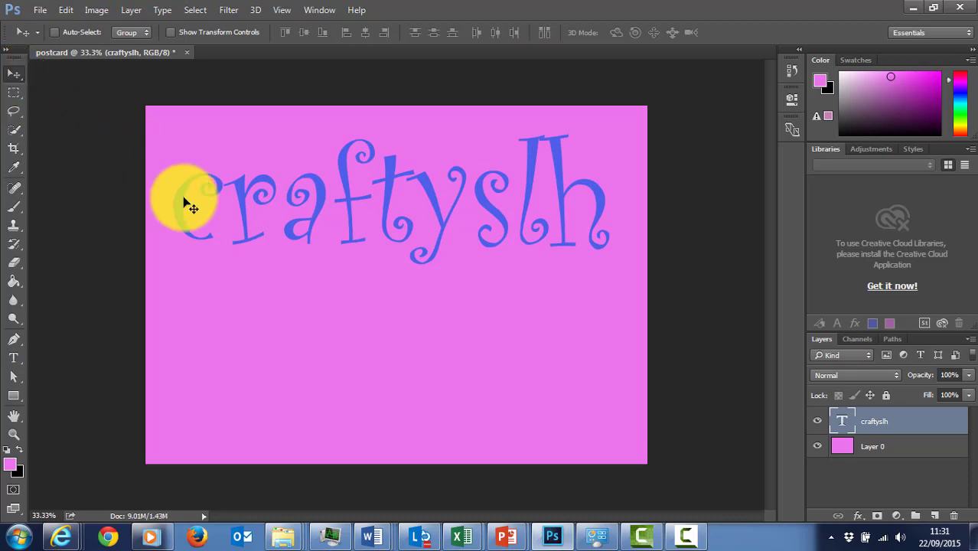
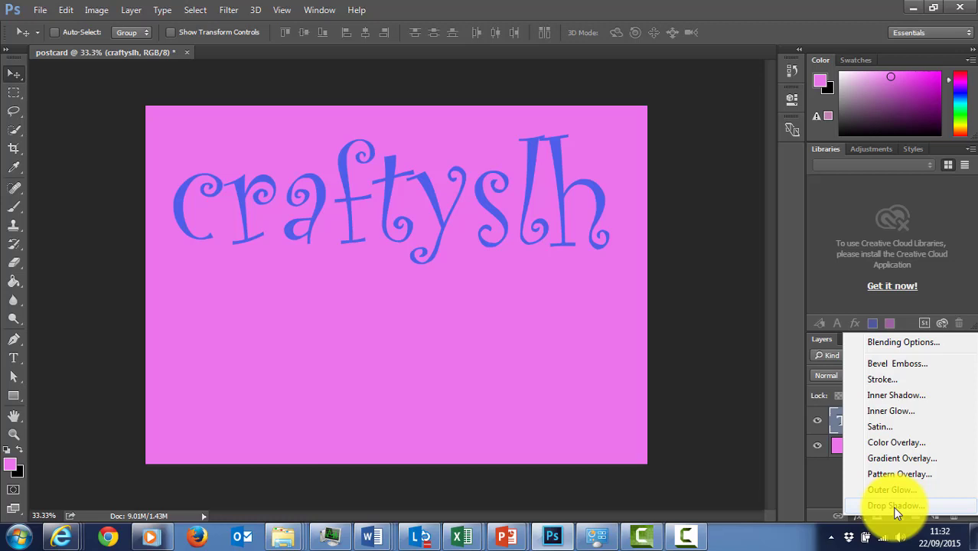
Add a drop shadow to the craftyslh layer with distance 13 px, spread 38% and size 6 px
left_click(896, 507)
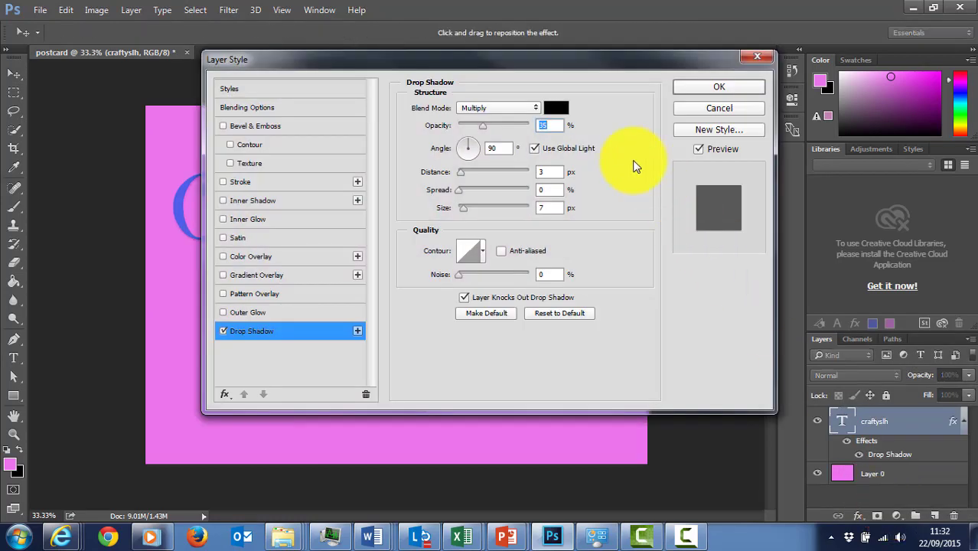
left_click_drag(530, 65, 717, 63)
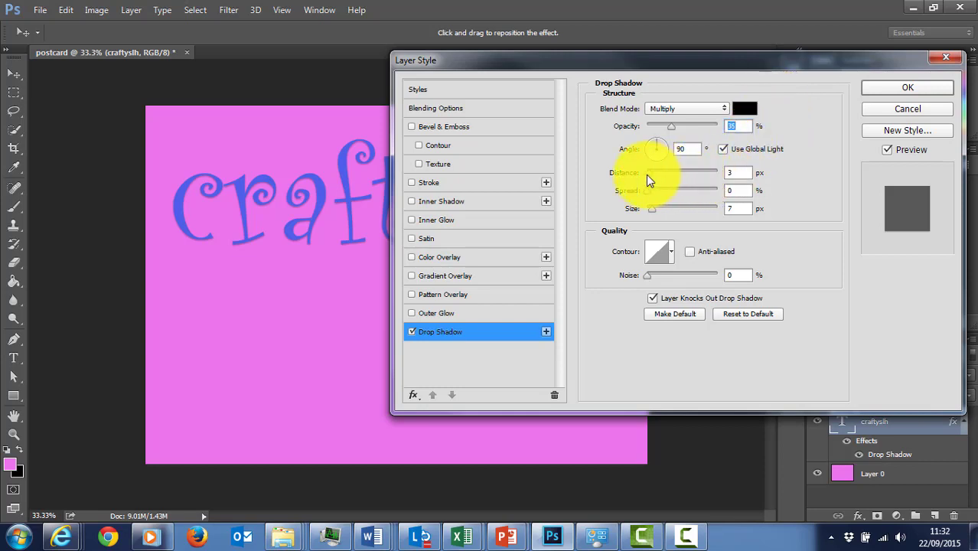
left_click_drag(646, 174, 657, 173)
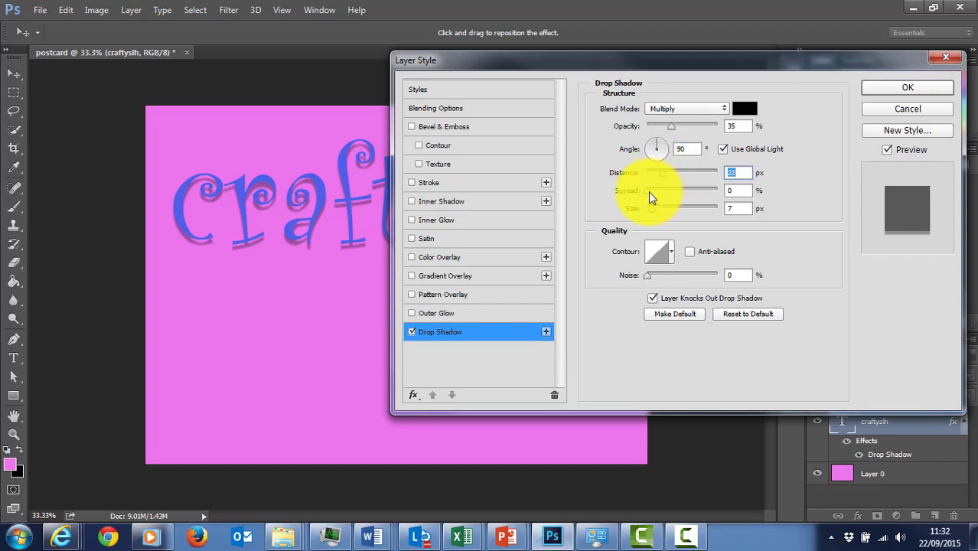
left_click_drag(646, 191, 651, 210)
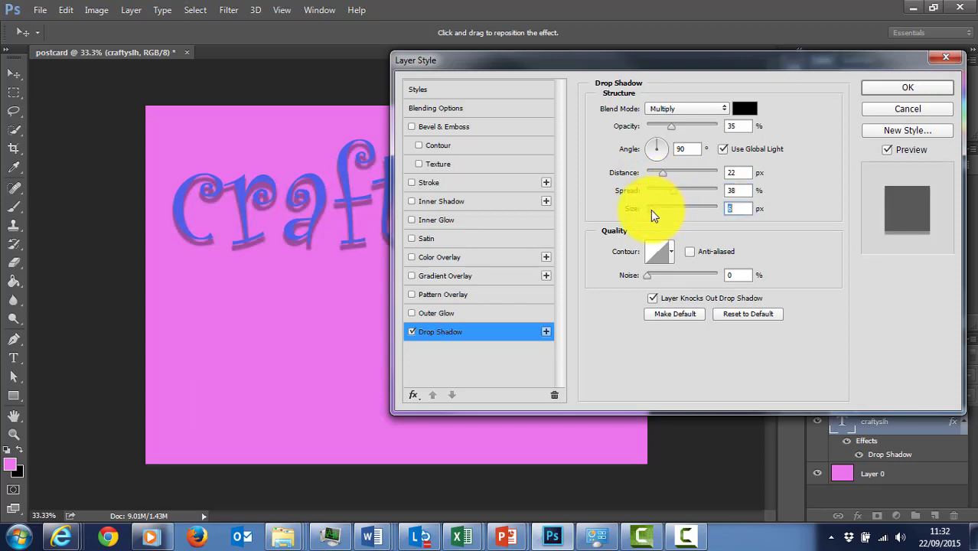
left_click_drag(662, 174, 657, 182)
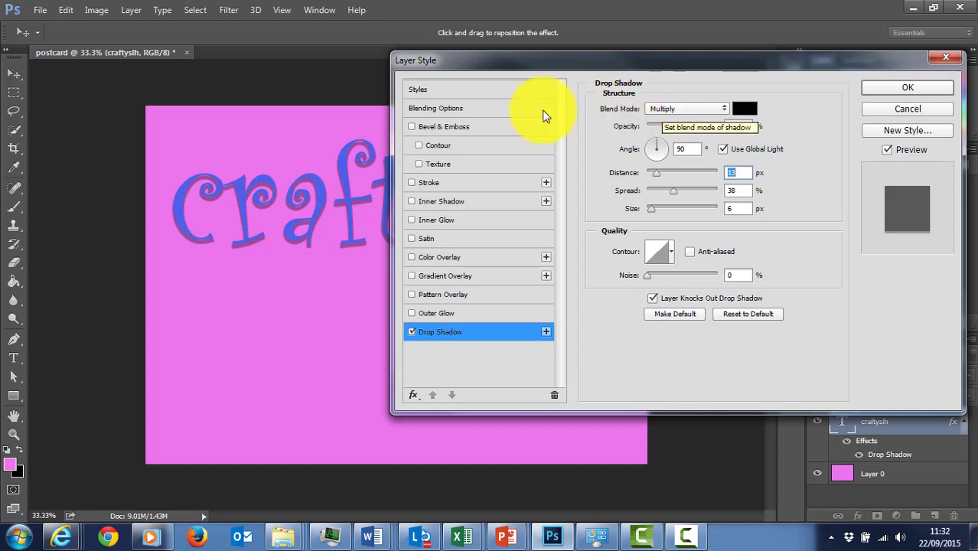
Add Bevel & Emboss to the craftyslh layer with depth 174%, size 7 px and soften 0 px, and apply the layer style
left_click(411, 130)
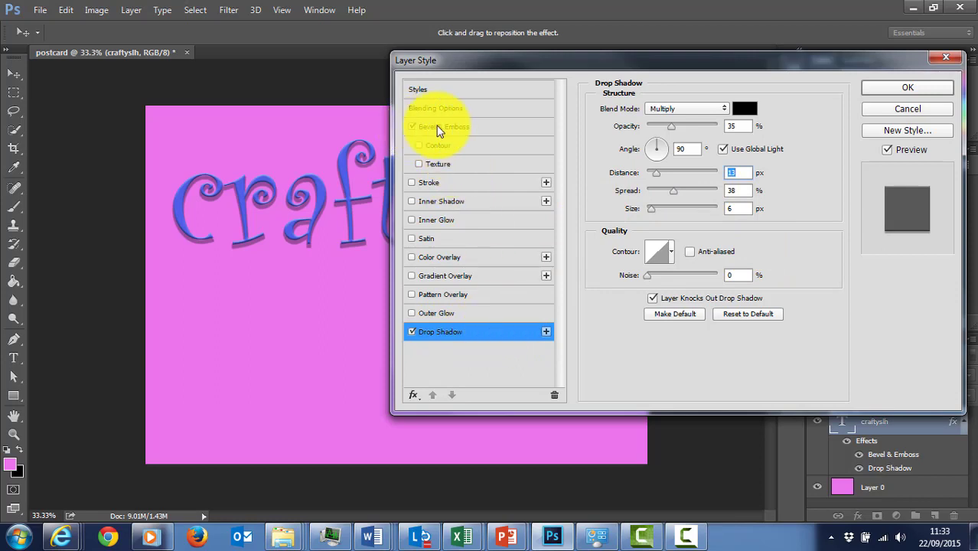
left_click(497, 127)
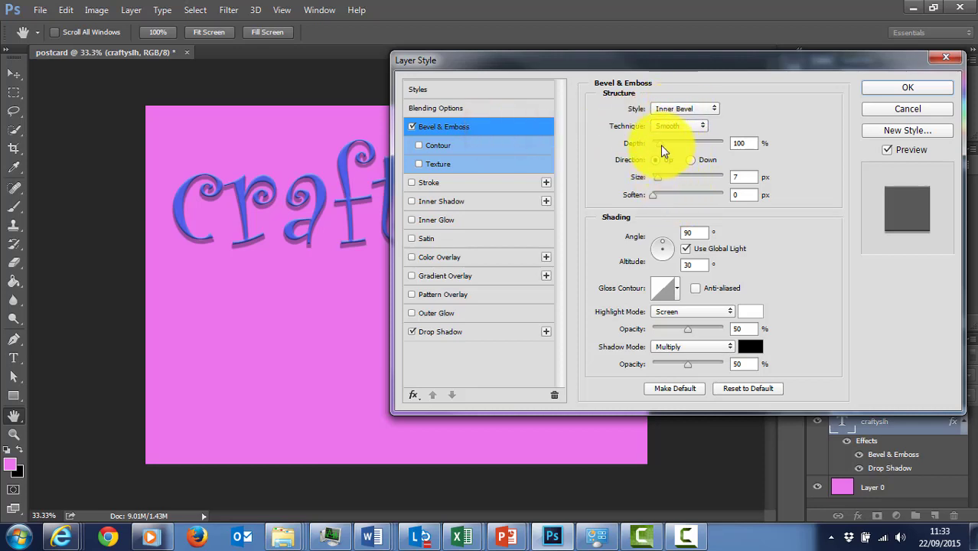
left_click_drag(660, 144, 664, 145)
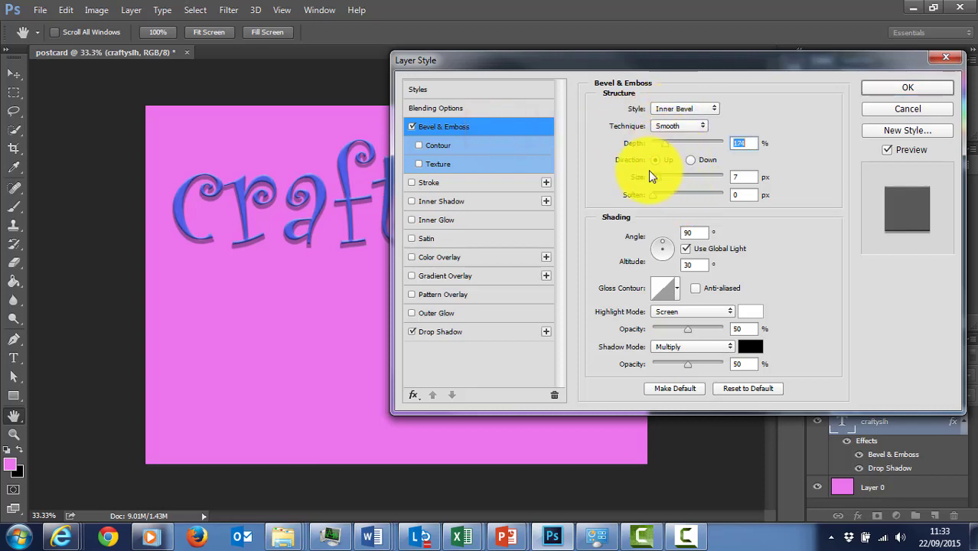
left_click_drag(653, 178, 657, 179)
left_click(653, 197)
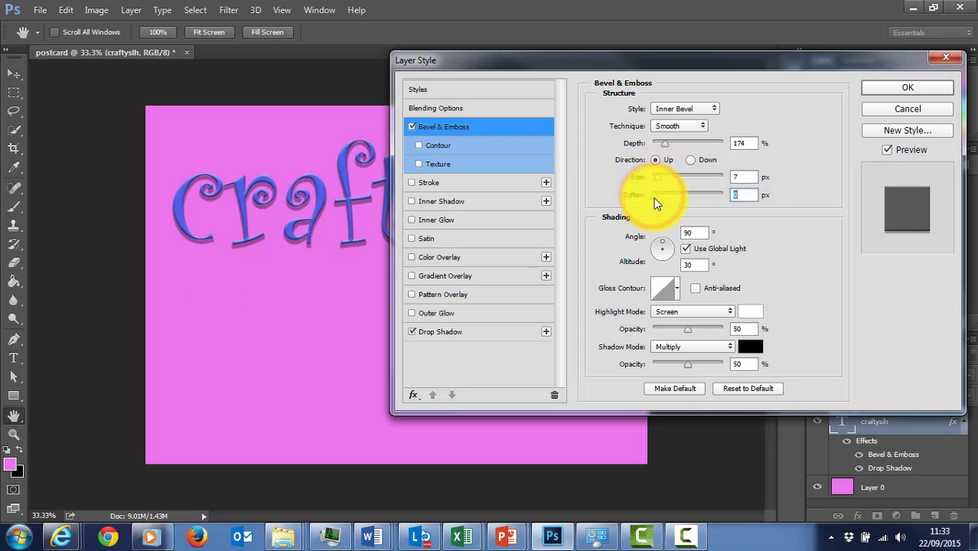
left_click(896, 92)
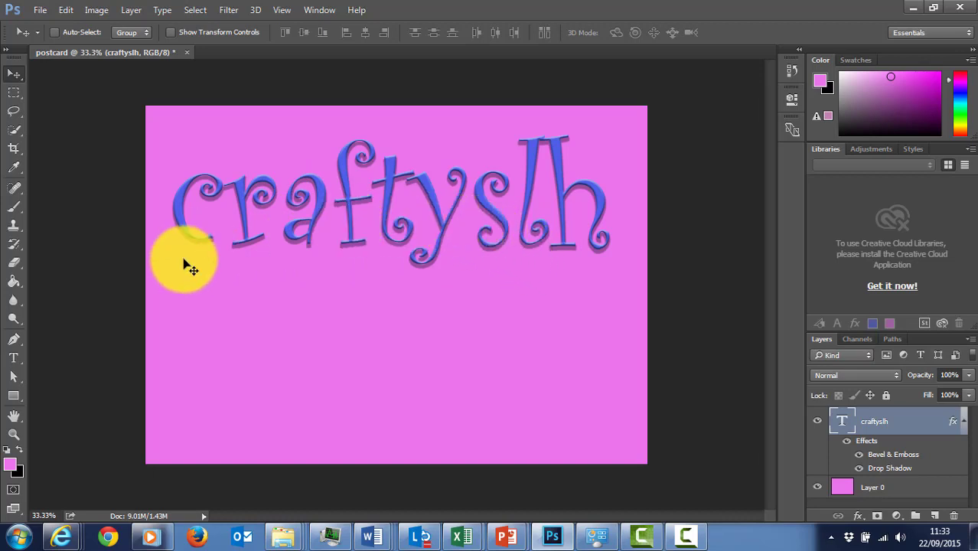
Examine the bevel and drop shadow on the first letters of "craftyslh" up close at 200% zoom
left_click(16, 438)
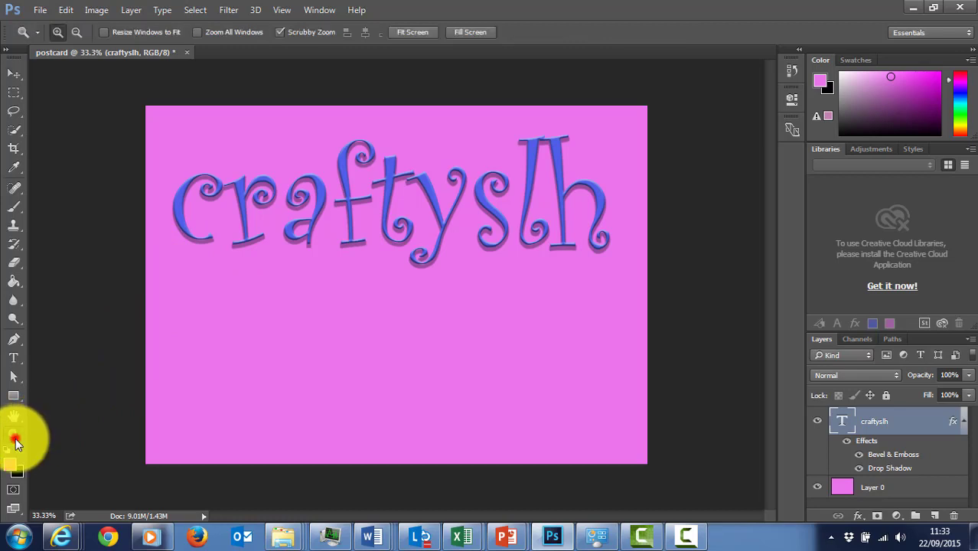
left_click_drag(155, 129, 339, 289)
scroll(339, 291, "down", 2)
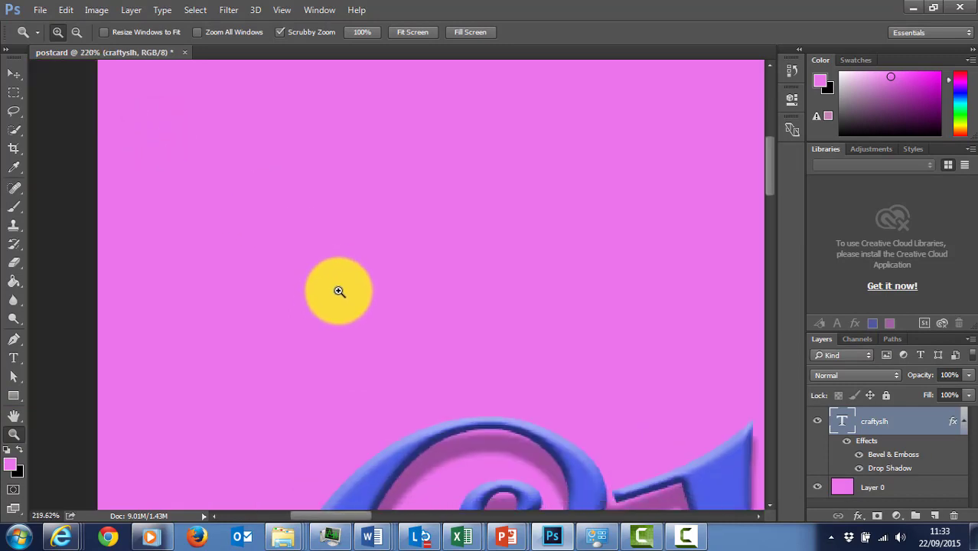
scroll(368, 306, "down", 3)
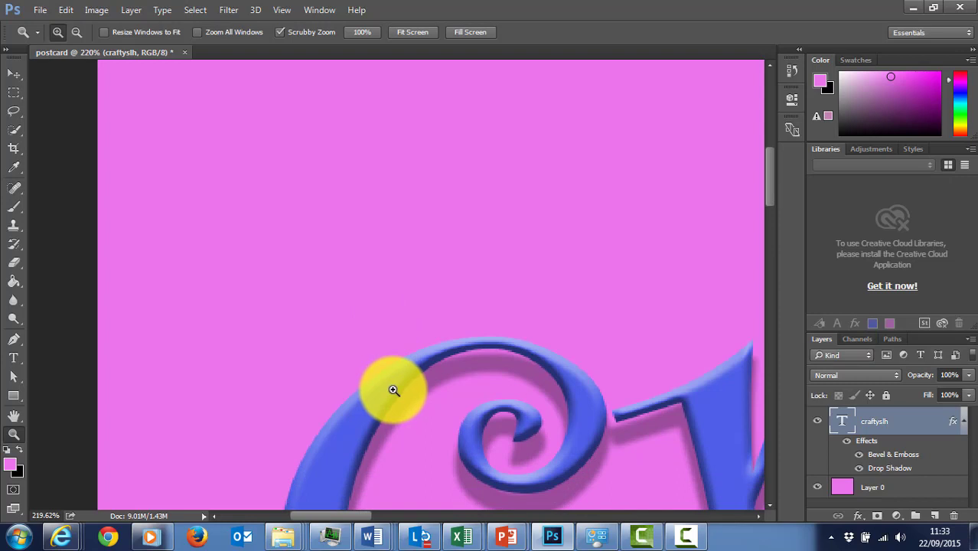
scroll(393, 391, "down", 1)
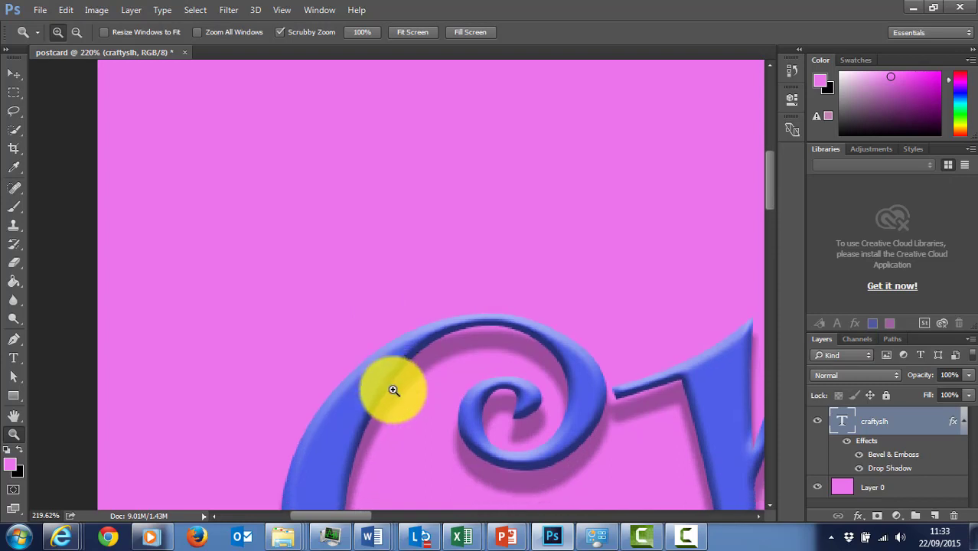
scroll(394, 391, "down", 1)
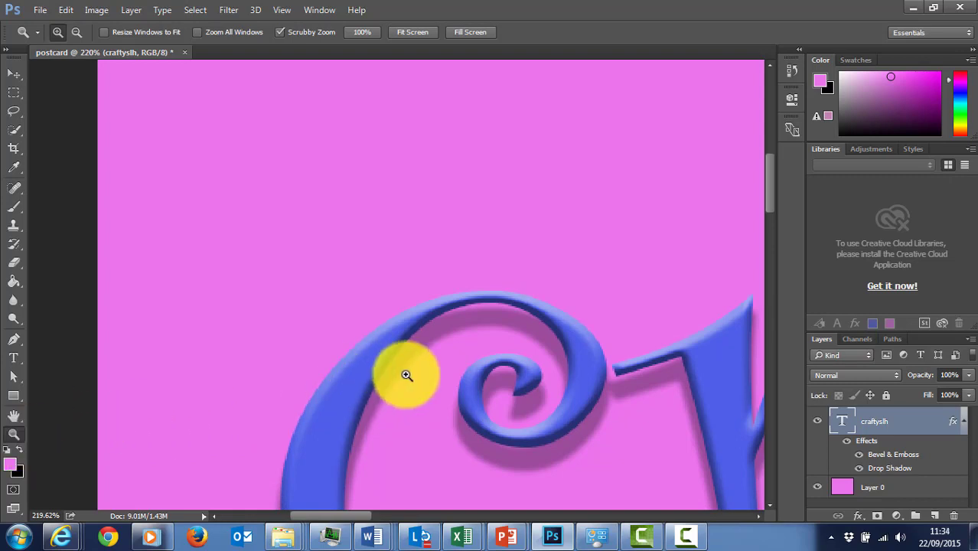
right_click(406, 376)
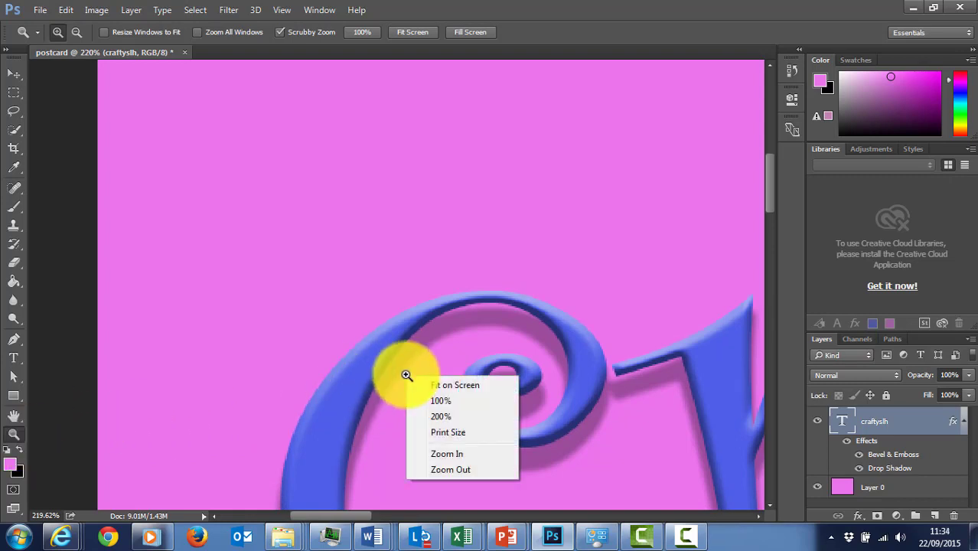
left_click(460, 468)
right_click(427, 414)
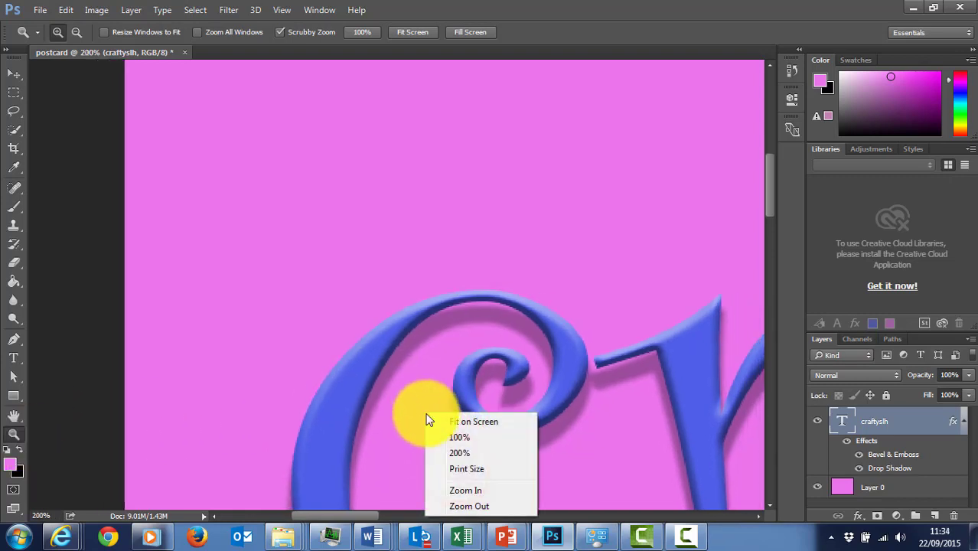
left_click(483, 506)
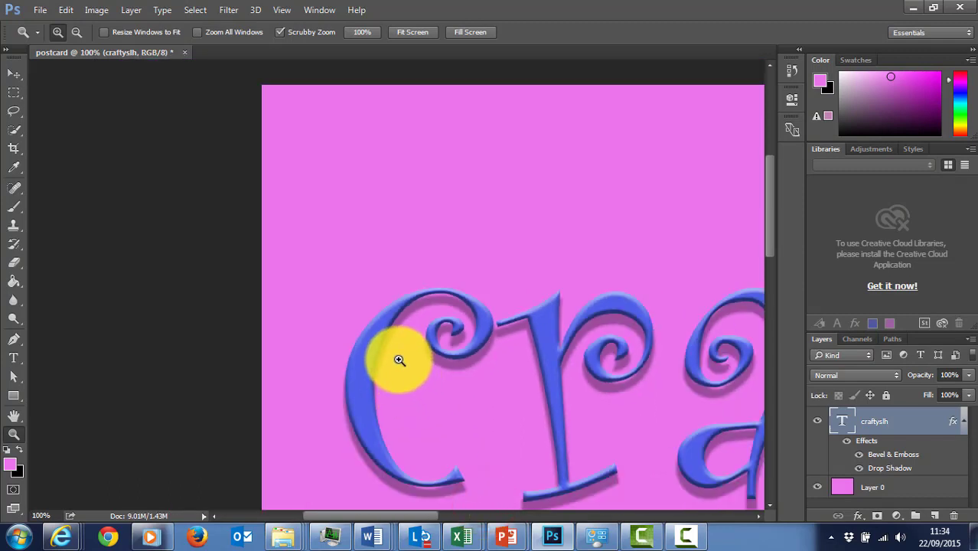
left_click(399, 354)
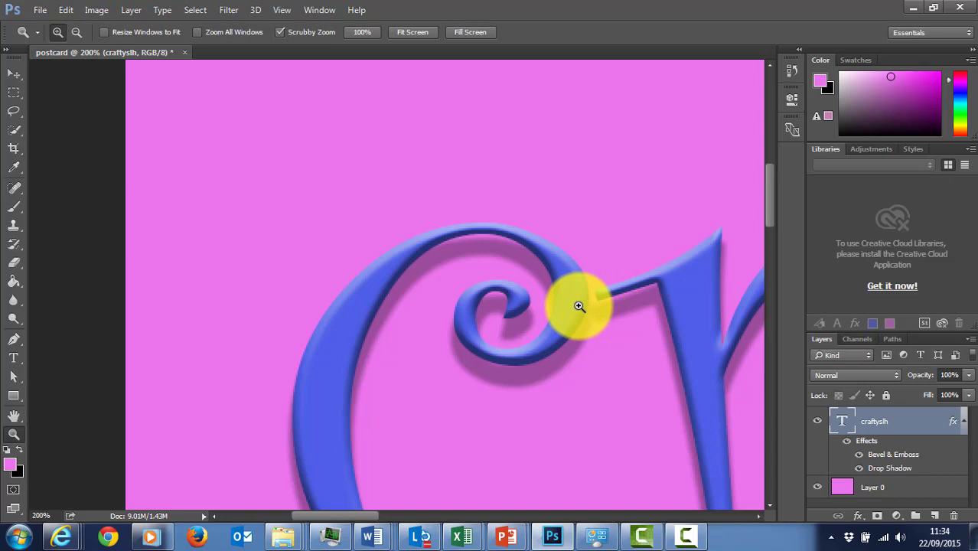
left_click_drag(572, 303, 315, 205)
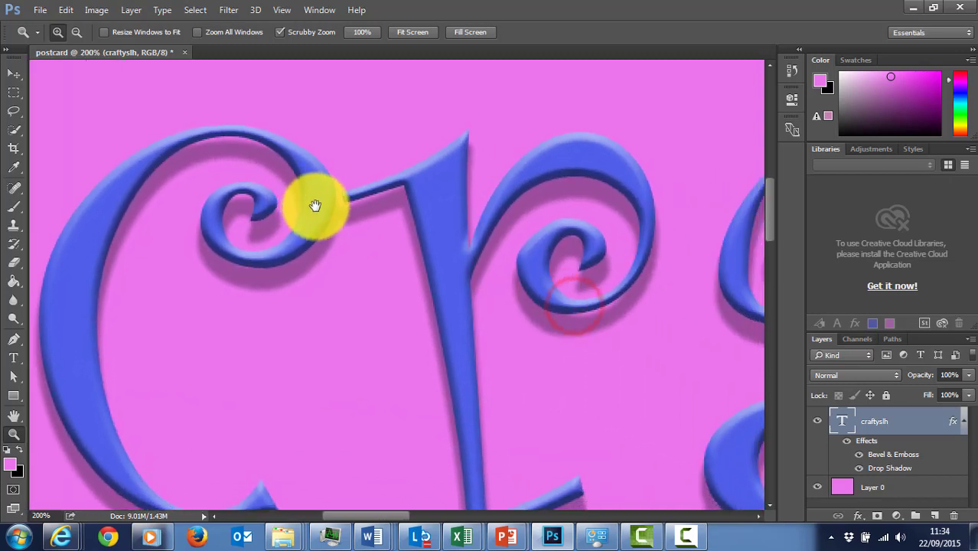
left_click_drag(610, 305, 387, 264)
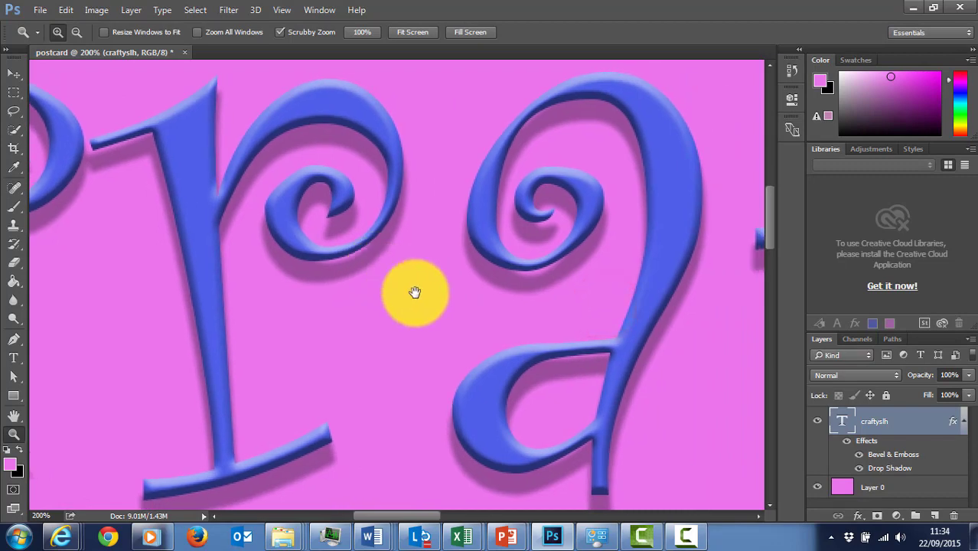
left_click_drag(441, 321, 387, 321)
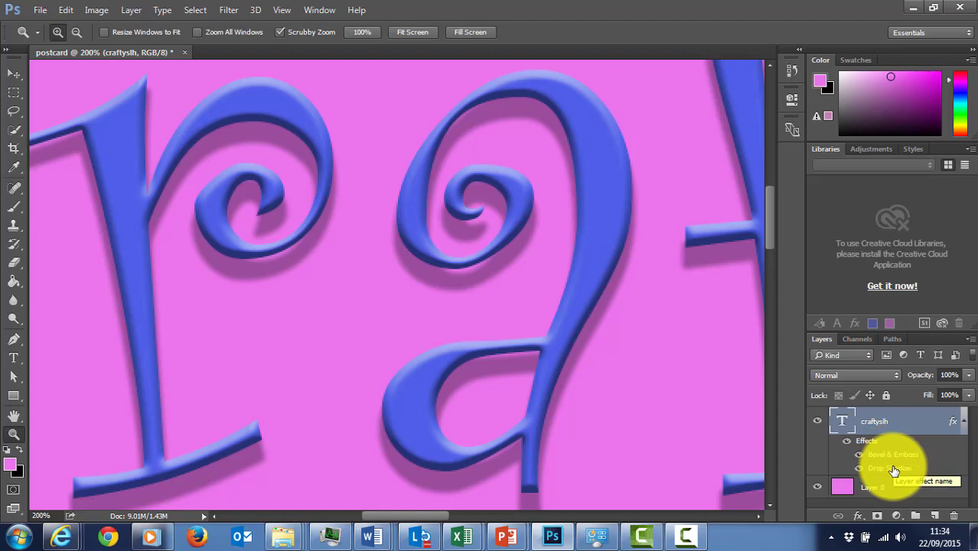
Reopen the craftyslh layer's Bevel & Emboss settings and set its depth to 52% and size to 10 px
double_click(928, 461)
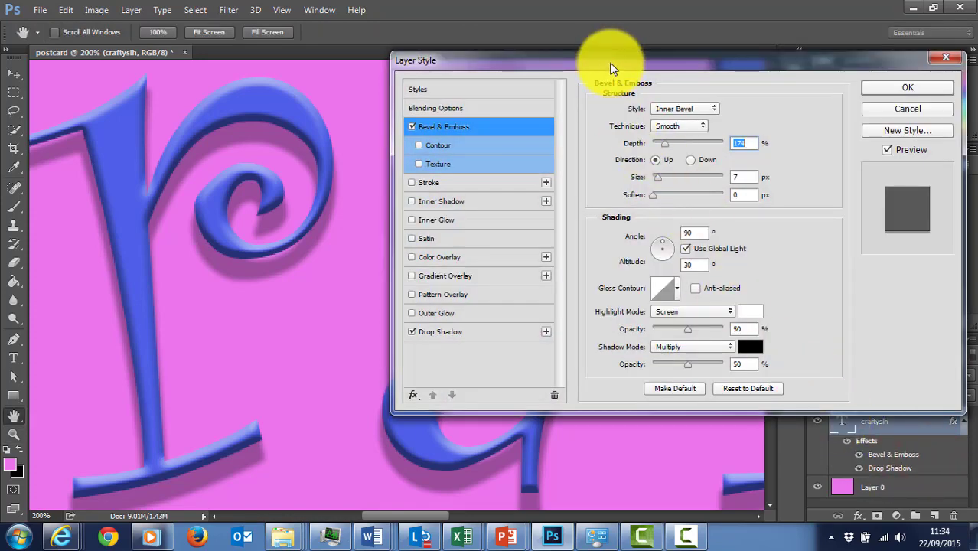
left_click_drag(612, 53, 638, 60)
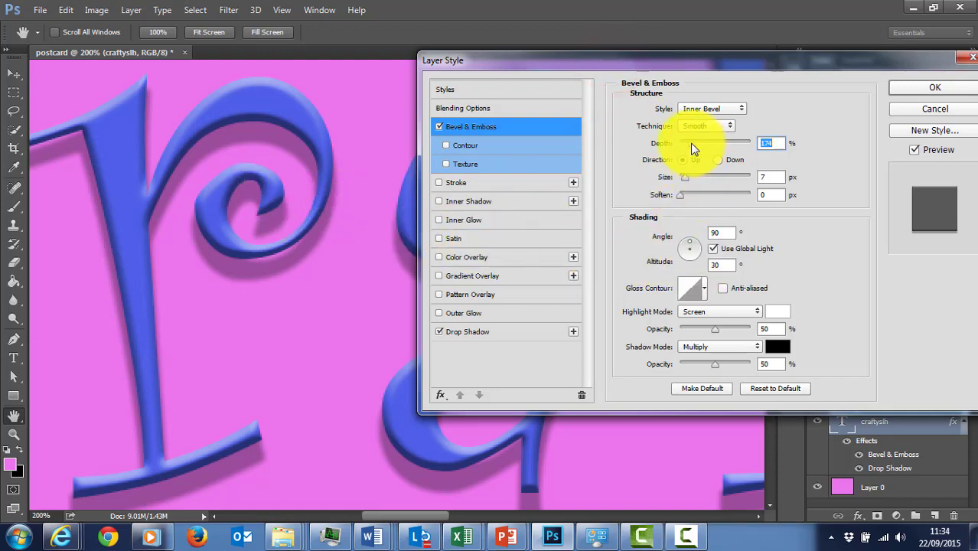
left_click_drag(693, 145, 685, 146)
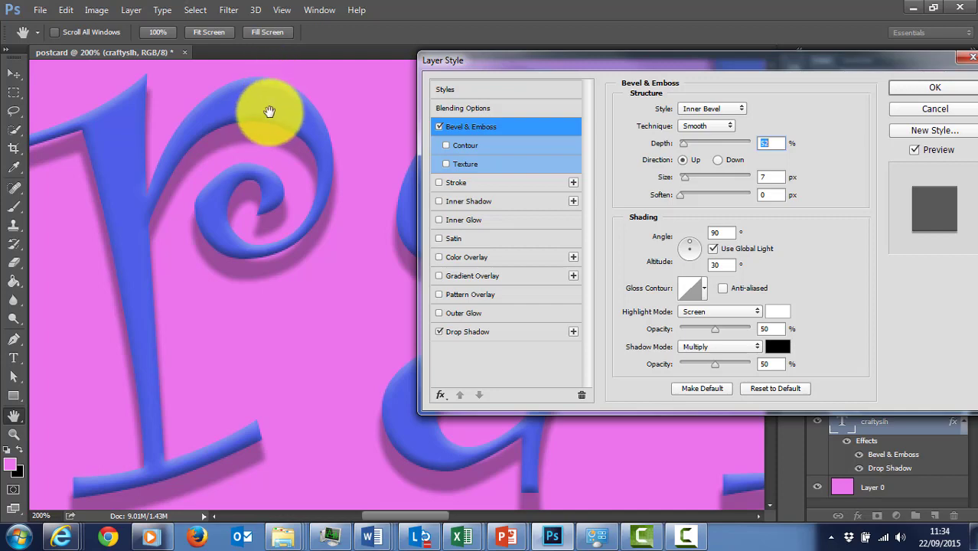
mouse_move(685, 176)
left_mouse_down()
mouse_move(697, 176)
mouse_move(687, 176)
left_mouse_up()
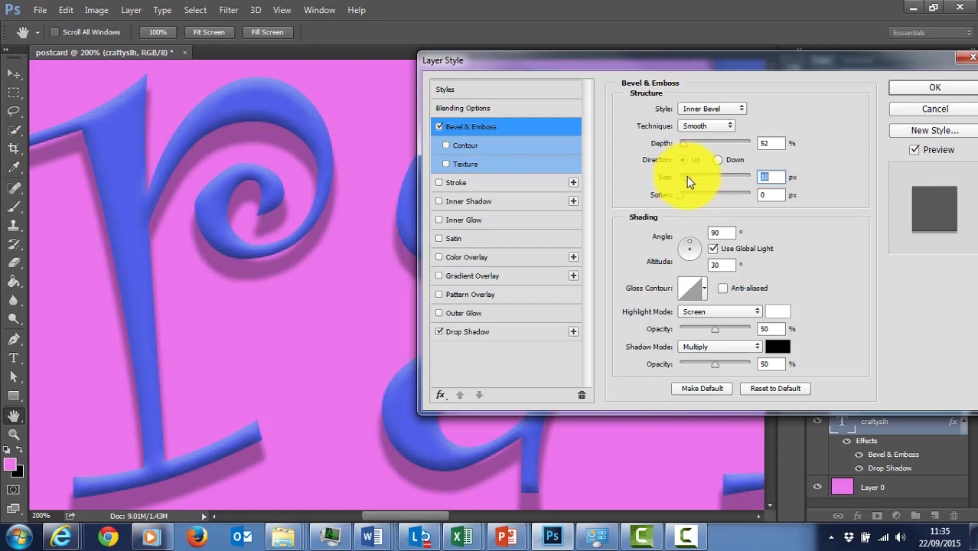
Try out several gloss contour presets on the craftyslh layer's Bevel & Emboss effect
left_click(705, 294)
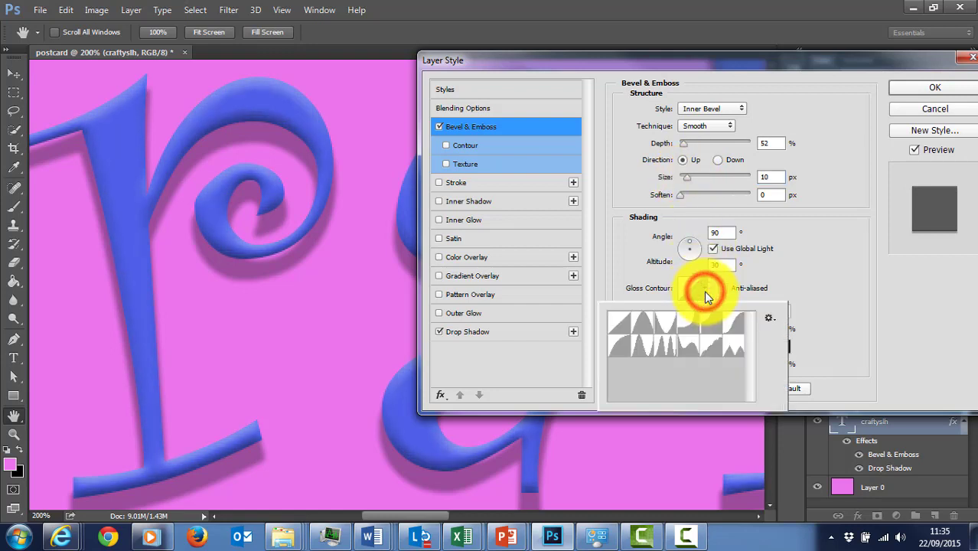
left_click(647, 328)
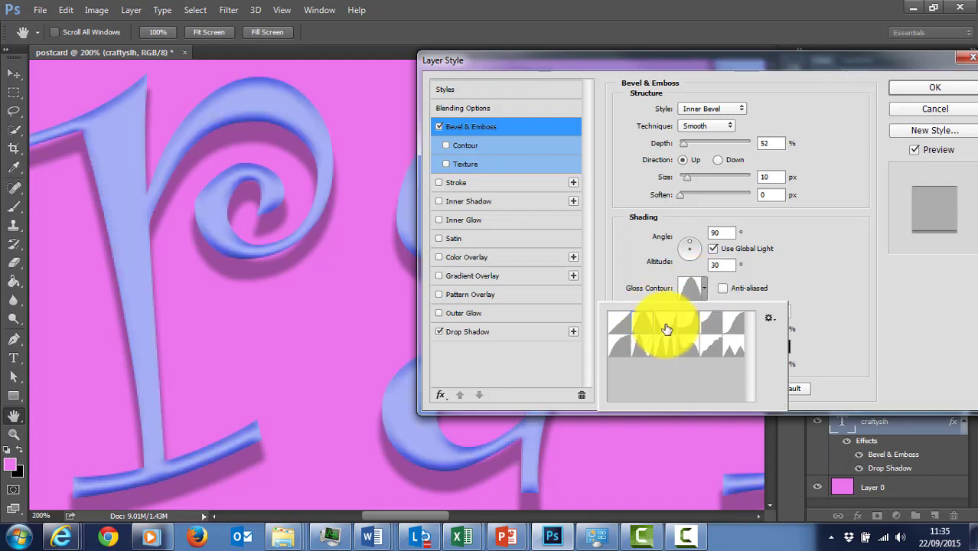
left_click(666, 328)
left_click(683, 325)
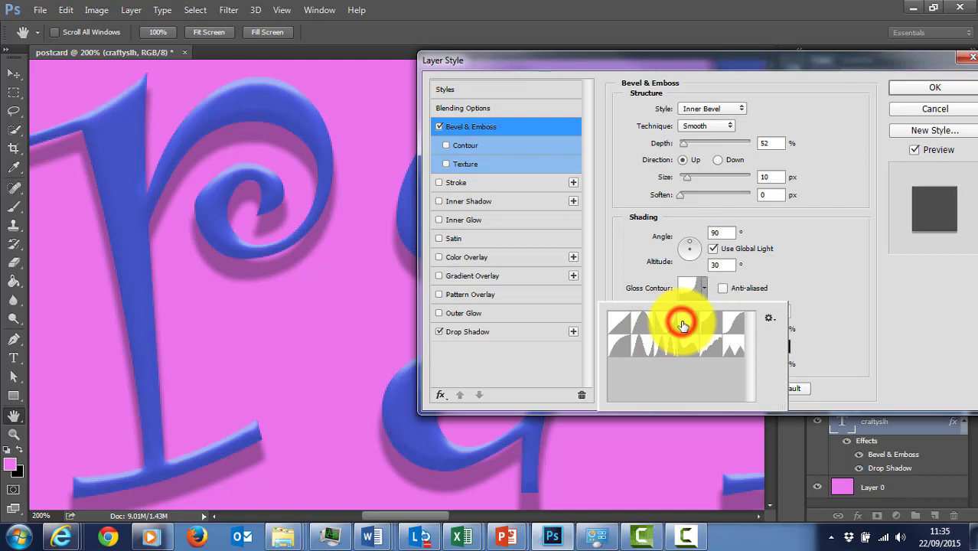
left_click(705, 325)
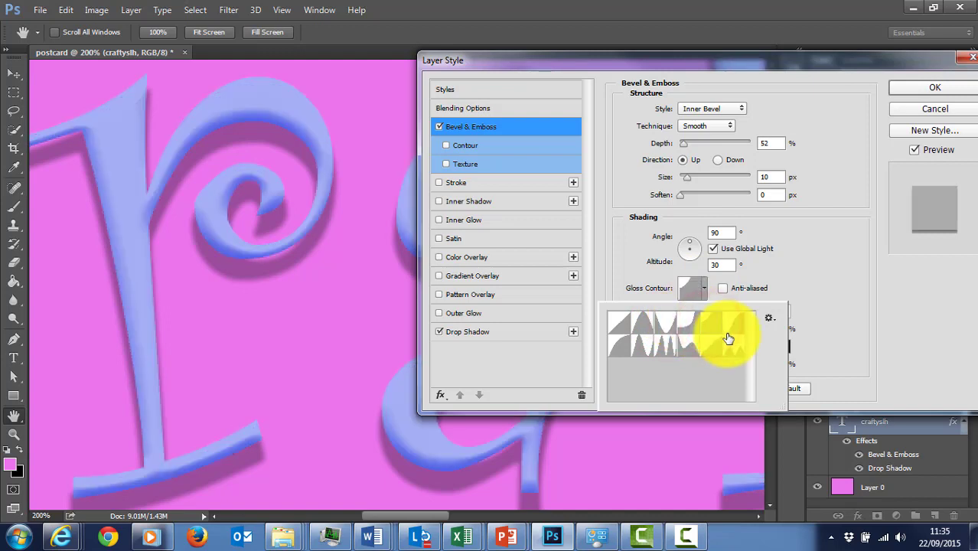
left_click(731, 330)
left_click(735, 348)
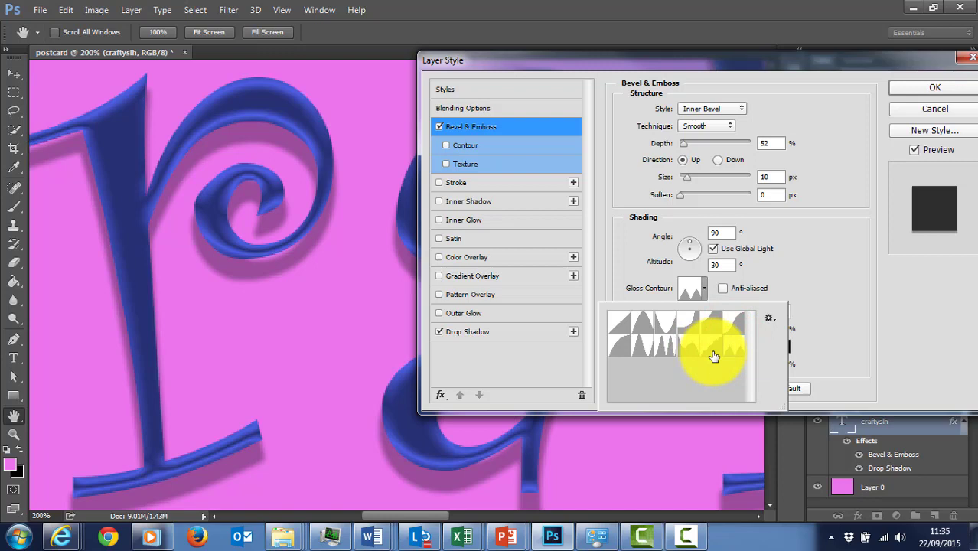
left_click(712, 354)
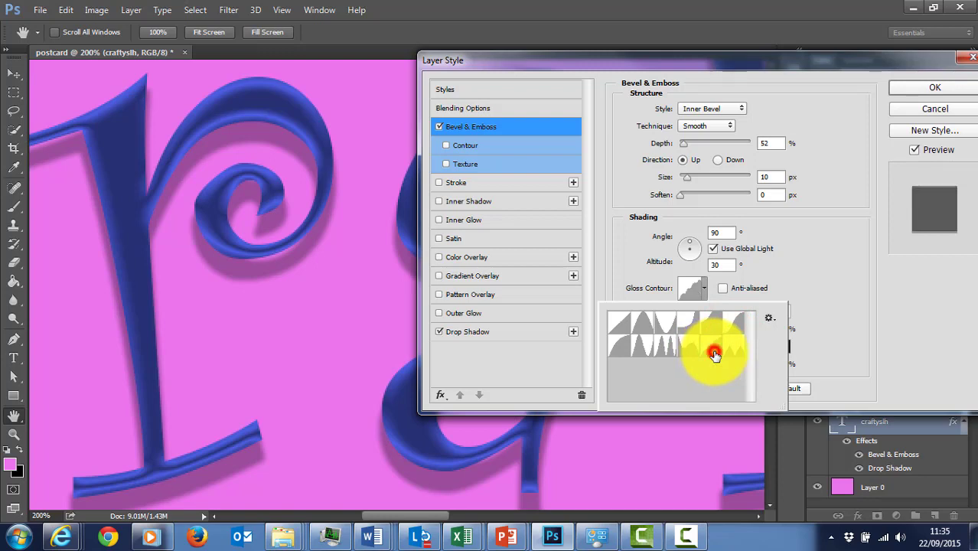
left_click(683, 353)
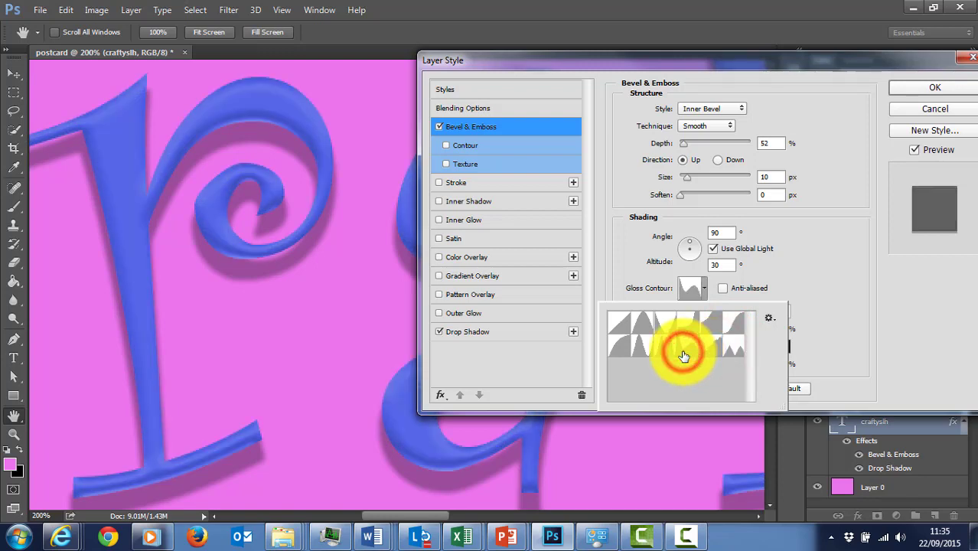
Set the Bevel & Emboss gloss contour to Ring - Double and apply the layer style
left_click(649, 348)
left_click(670, 353)
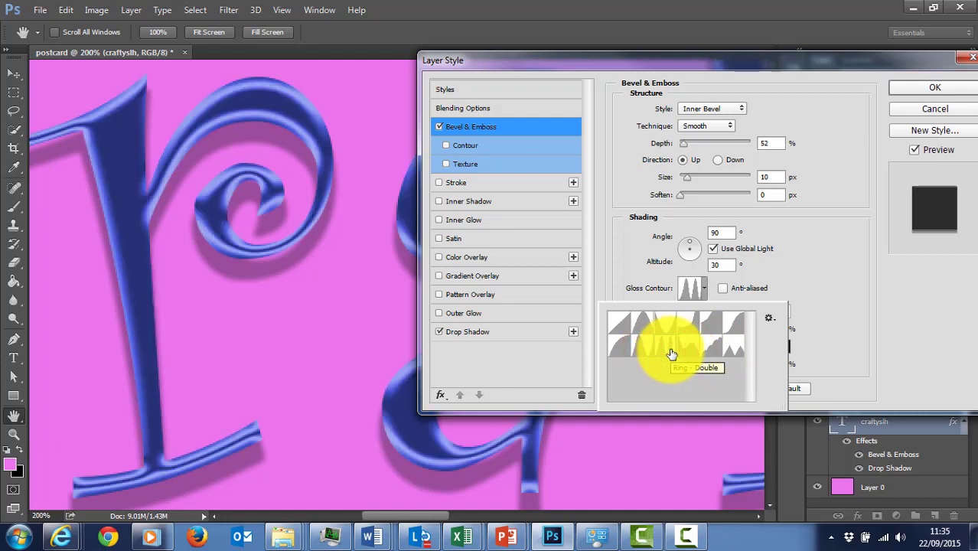
left_click(888, 87)
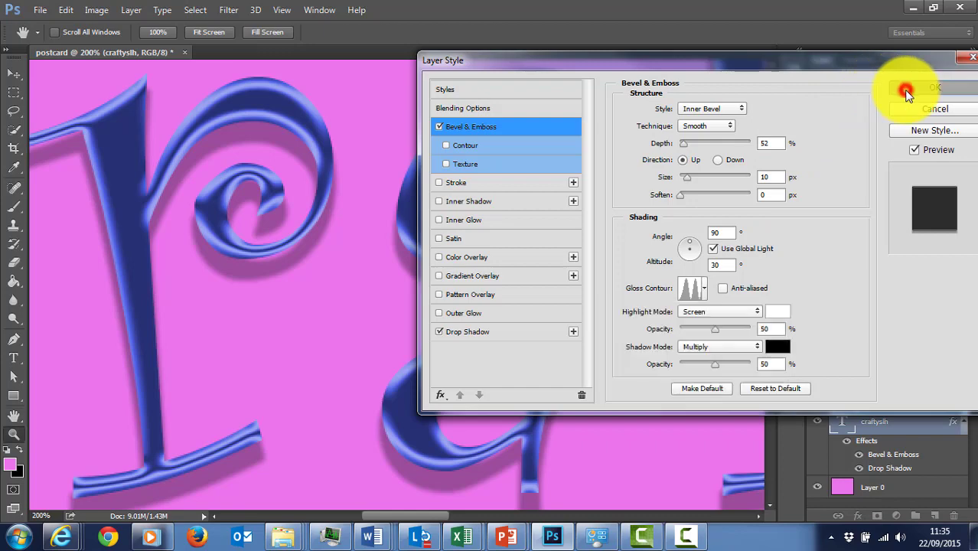
left_click(895, 86)
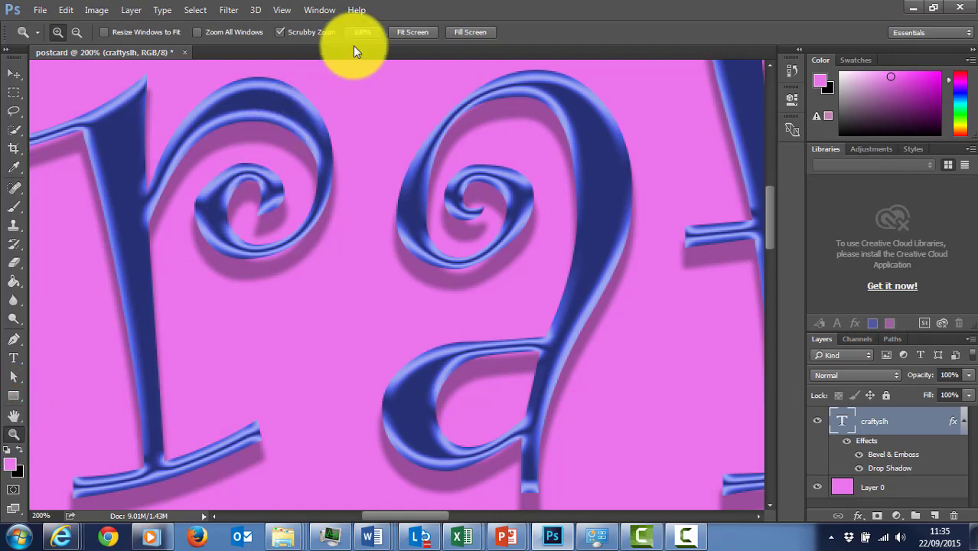
Examine the new glossy bevel on the whole title and on the letters "a" and "f" at 200% zoom, returning to the full postcard view
left_click(412, 33)
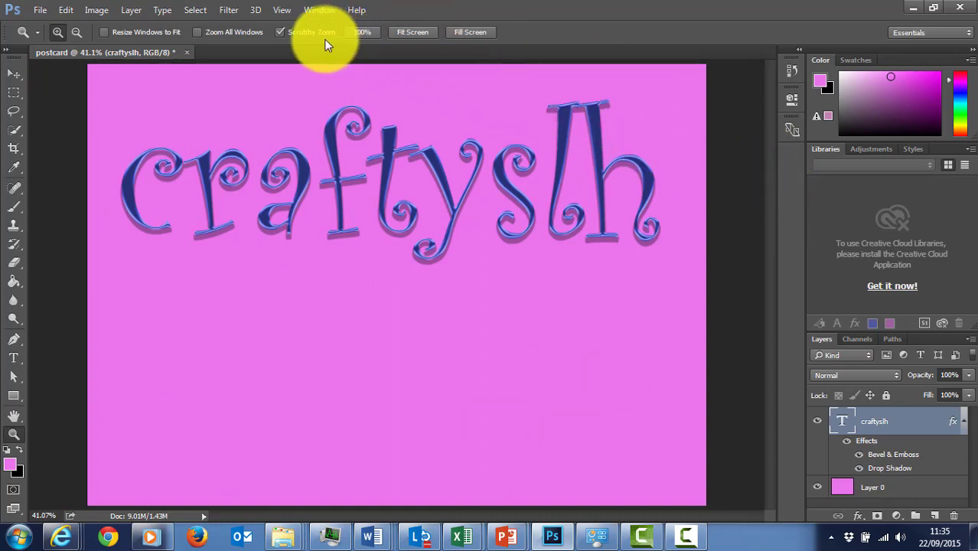
left_click(58, 33)
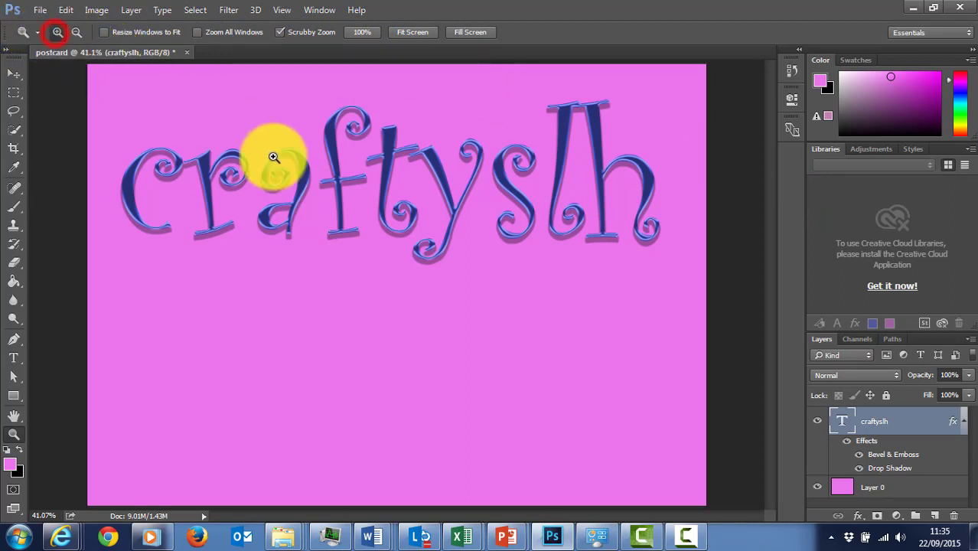
left_click(284, 170)
left_click(279, 167)
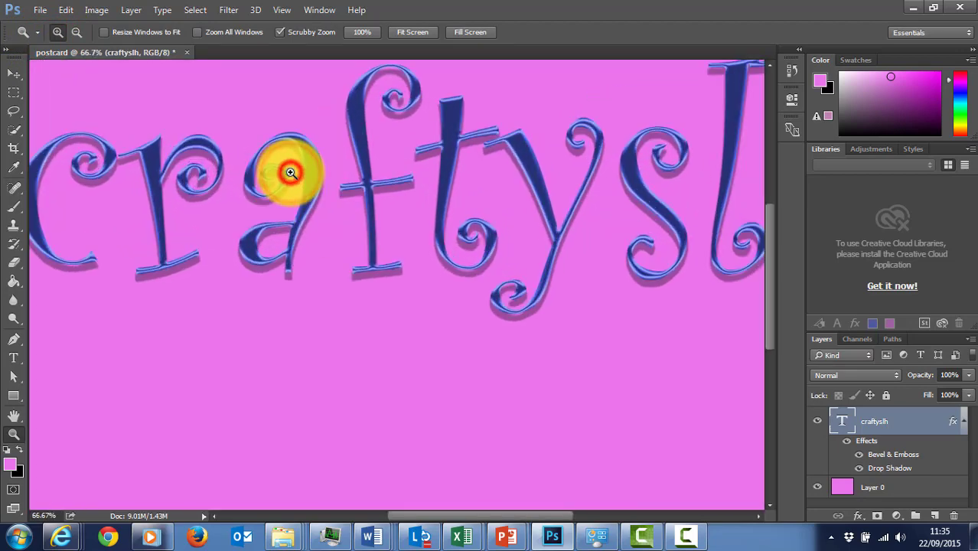
left_click(290, 172)
left_click(291, 172)
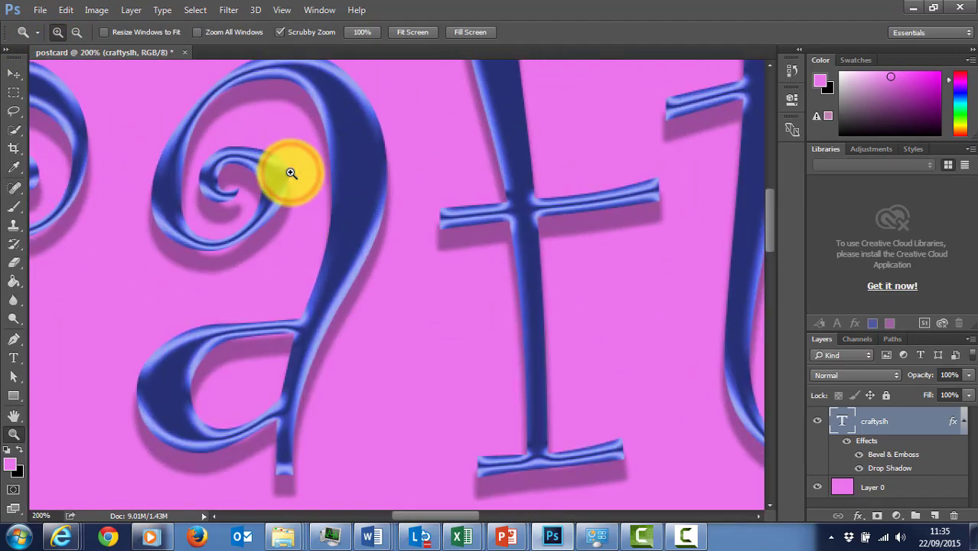
left_click(77, 32)
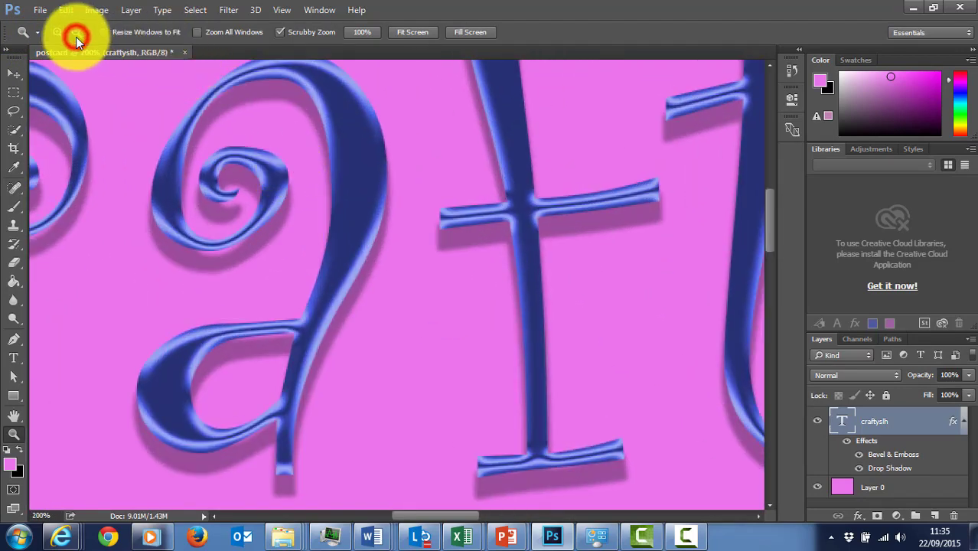
left_click(354, 221)
left_click(355, 221)
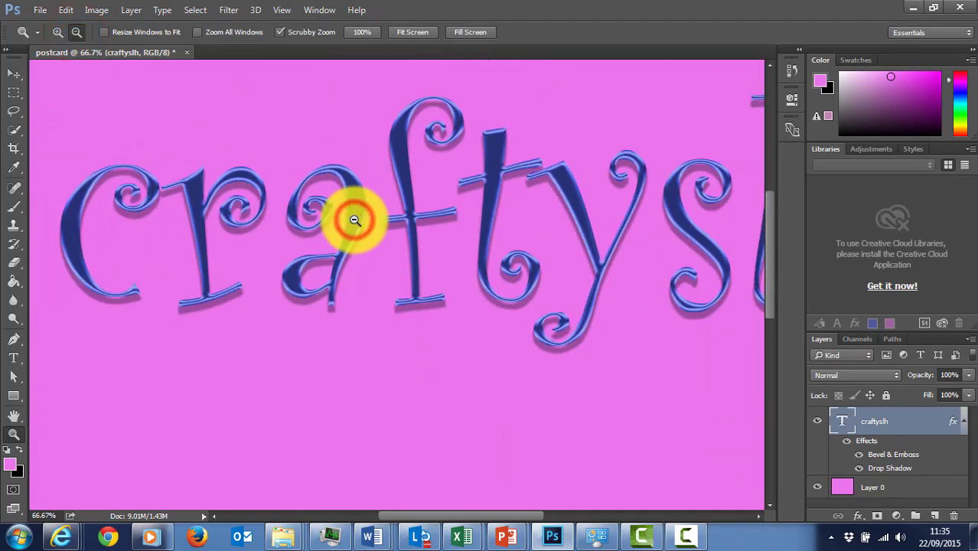
left_click(58, 32)
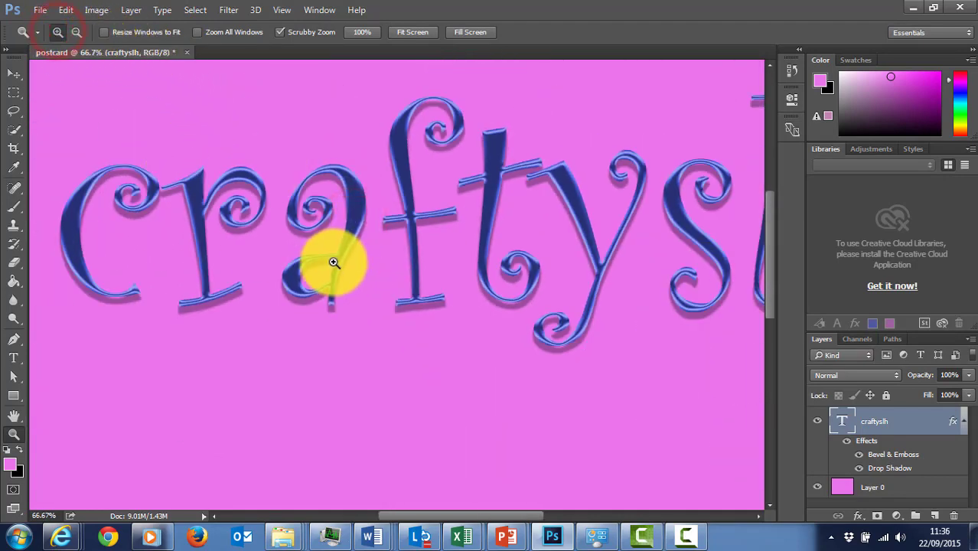
left_click(337, 263)
left_click(336, 262)
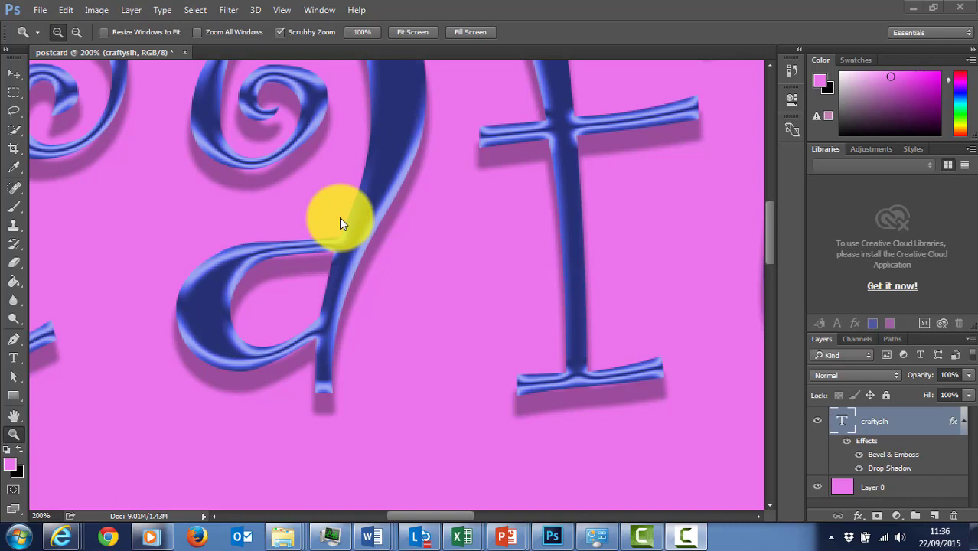
left_click(409, 31)
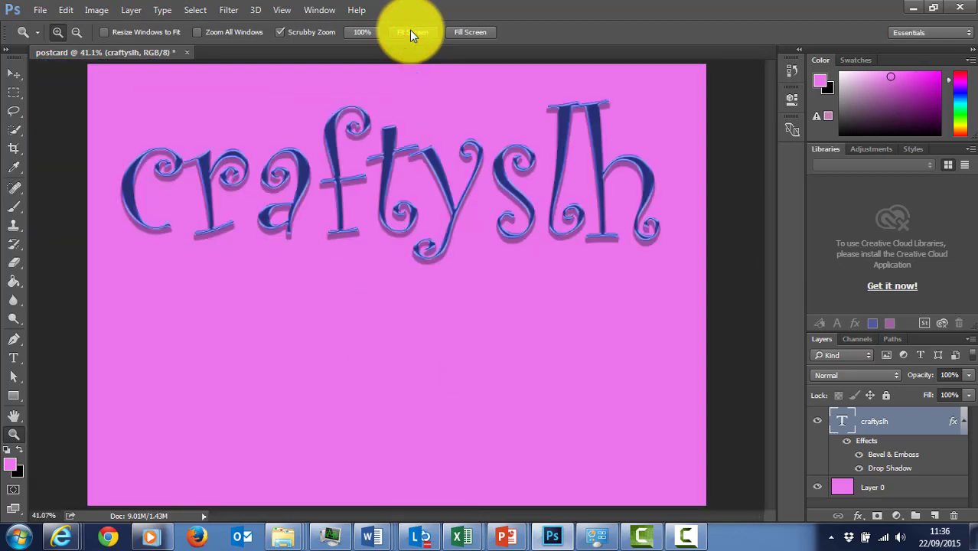
Change the font of the craftyslh title to Elephant Regular and commit the text edit
double_click(841, 425)
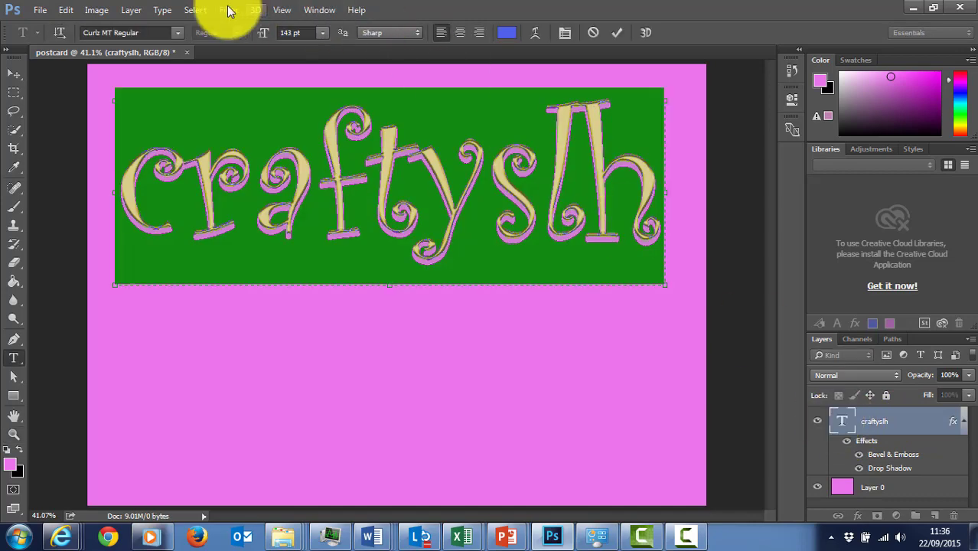
left_click(177, 32)
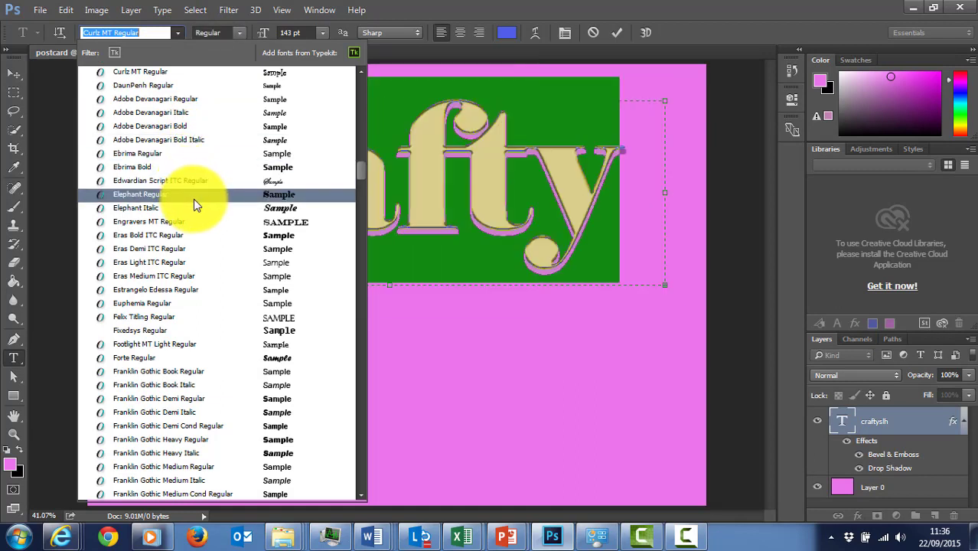
left_click(193, 197)
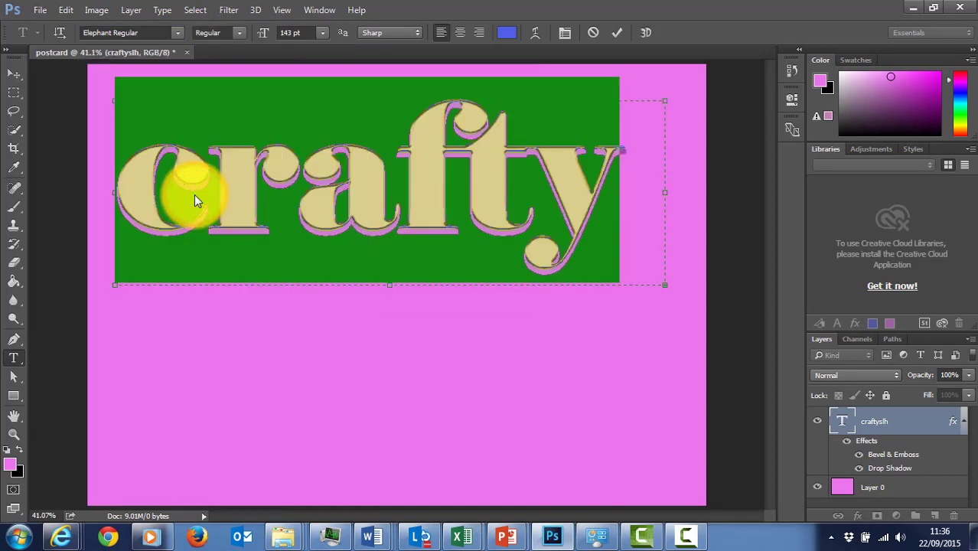
left_click(17, 74)
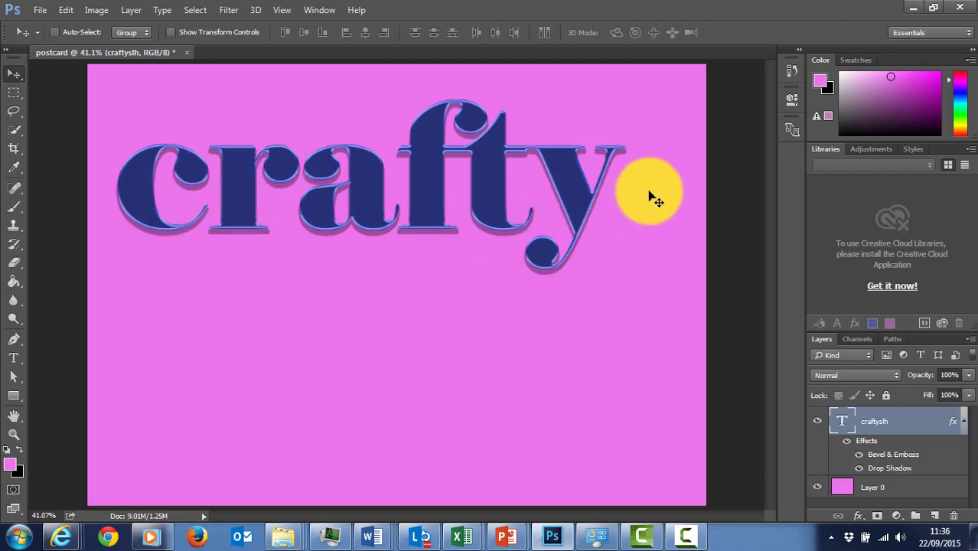
Reduce the craftyslh title's font size to 103 pt so the whole word fits on one line, and commit the edit
double_click(841, 421)
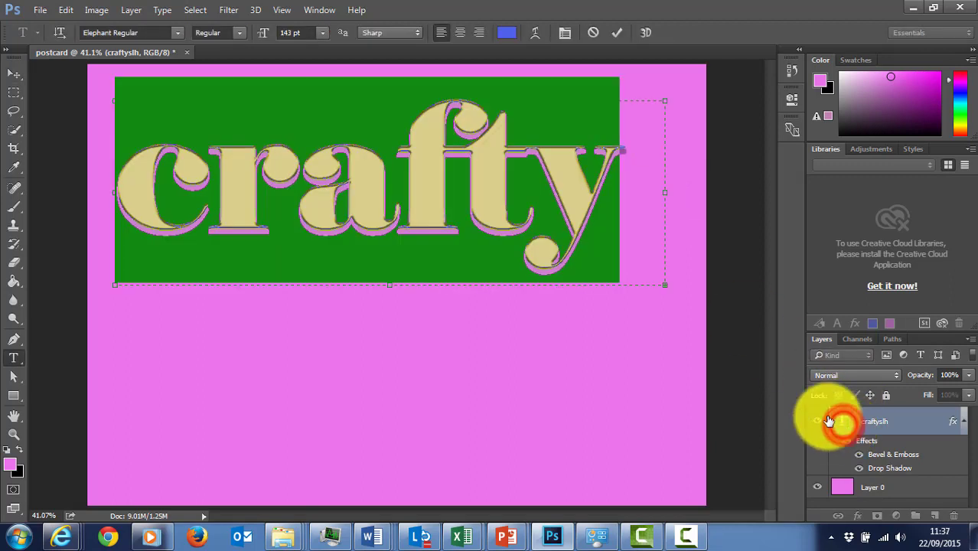
left_click(285, 32)
type("141")
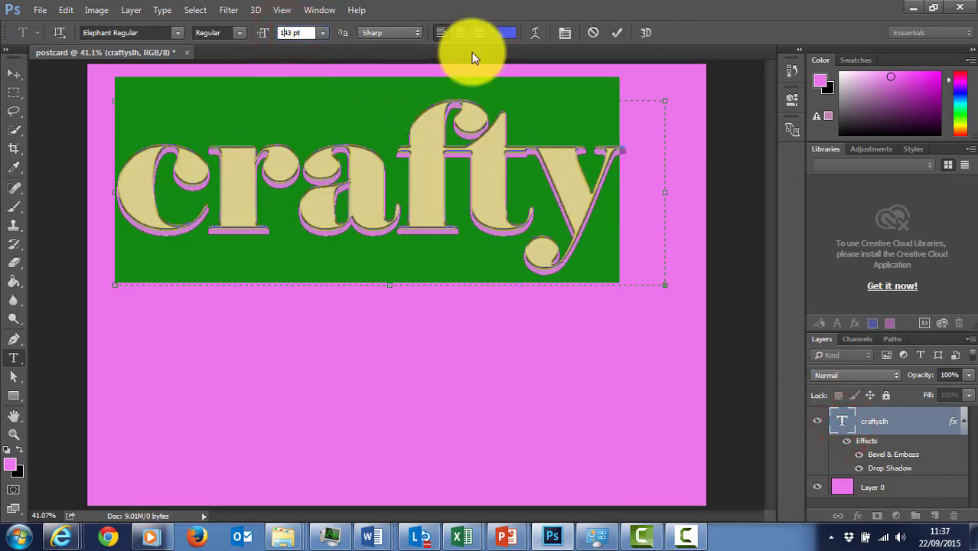
key("Return")
key("Down")
key("Down")
key("Down")
key("Down")
key("Down")
key("Down")
key("Down")
key("Down")
key("Down")
key("Down")
key("Down")
key("Down")
key("Down")
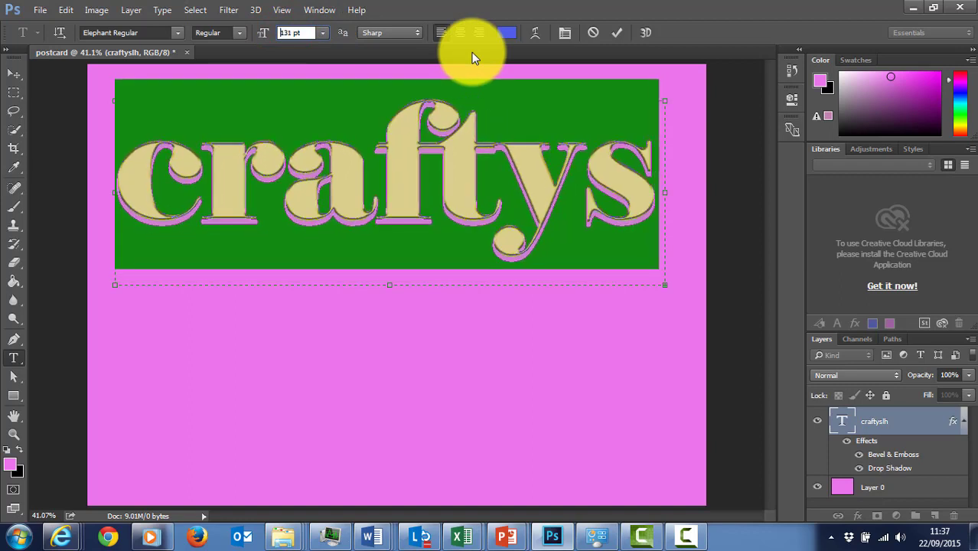
key("Down")
key("Down")
key("Down")
key("Down")
key("Down")
key("Down")
key("Down")
key("Down")
key("Down")
key("Down")
key("Down")
key("Down")
key("Down")
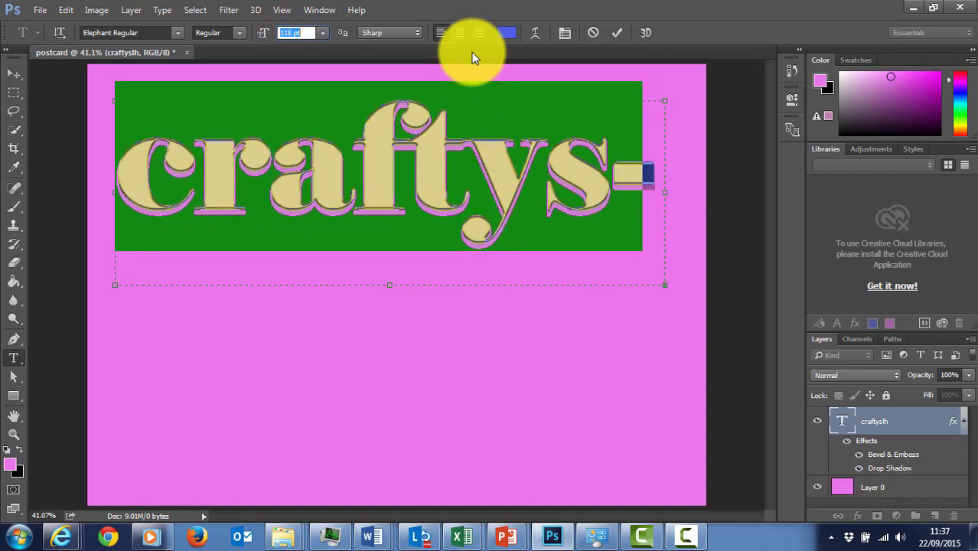
key("Down")
key("Down")
key("Down")
key("Down")
key("Down")
key("Down")
key("Down")
key("Down")
key("Down")
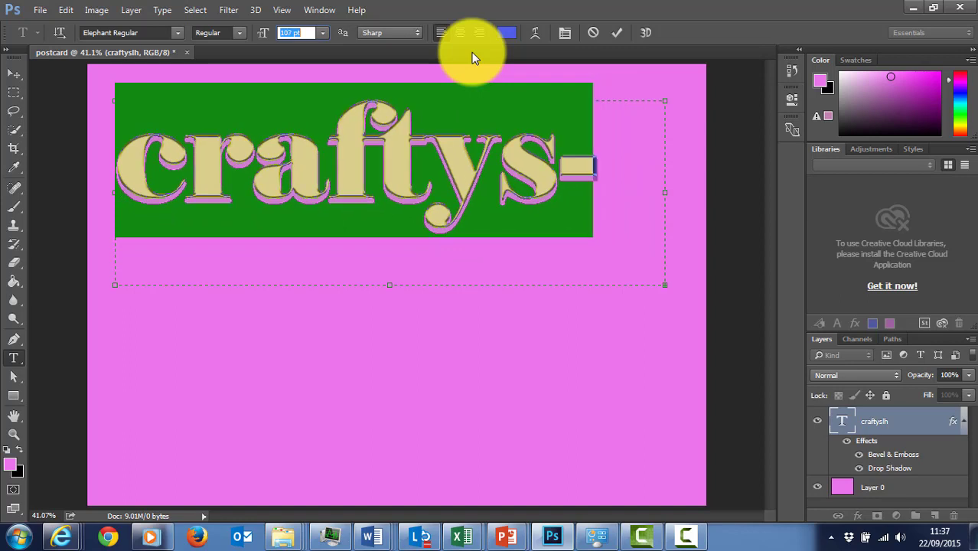
key("Down")
key("Down")
key("Down")
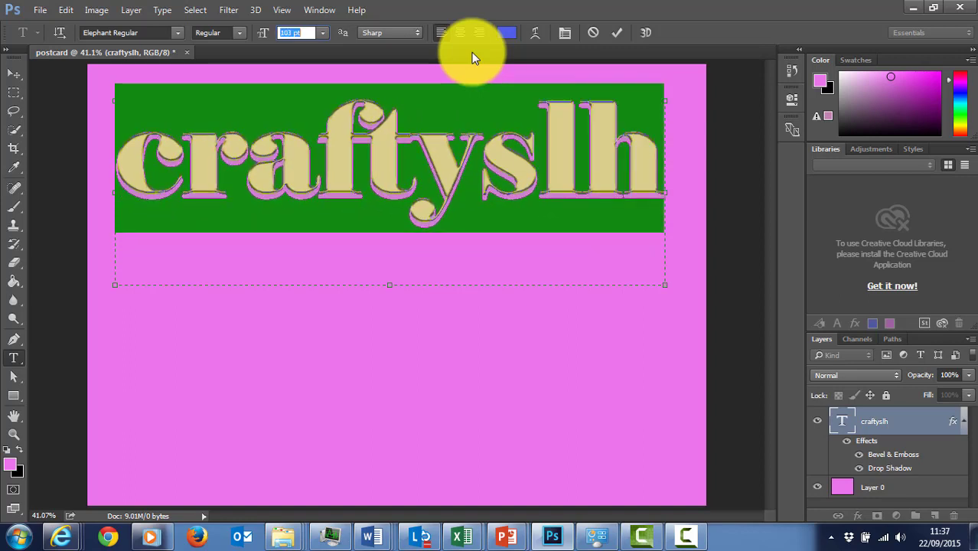
left_click(21, 79)
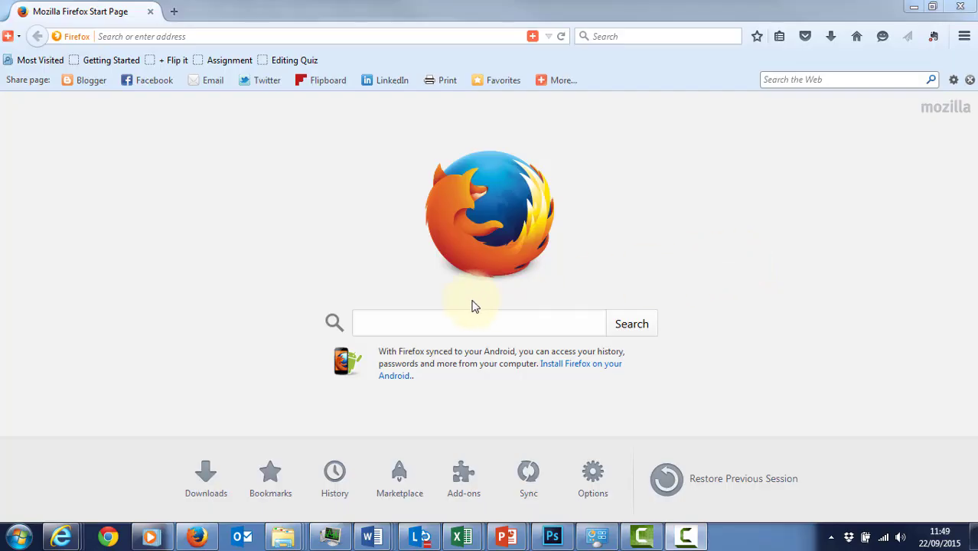
Switch to Firefox, open google.co.uk and search for "palm tree"
left_click(127, 36)
type("go")
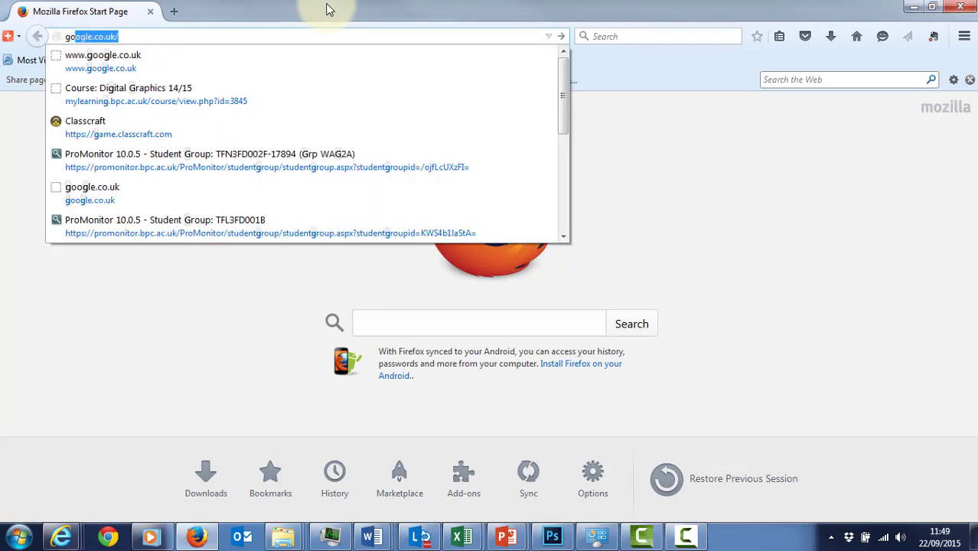
type("ogl")
key("Return")
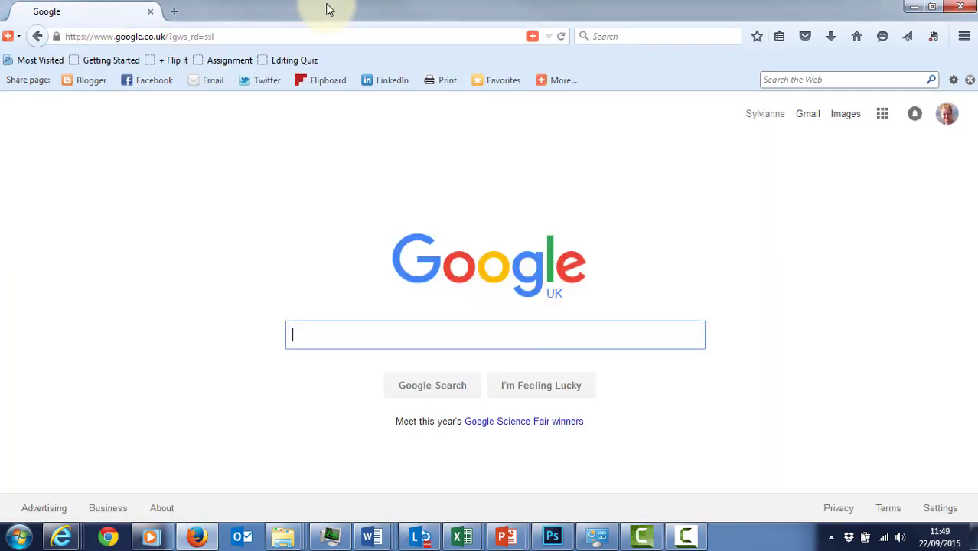
type("p")
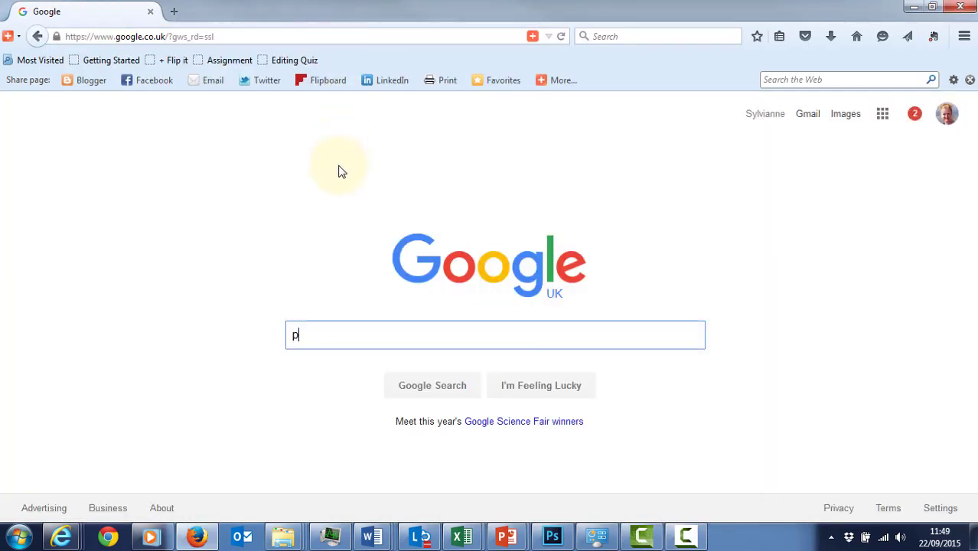
type("alm tree")
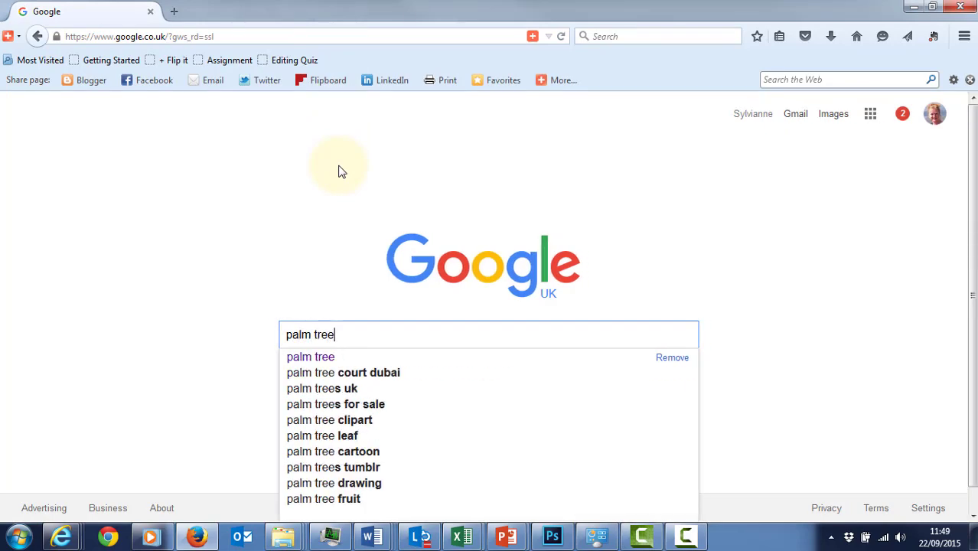
key("Return")
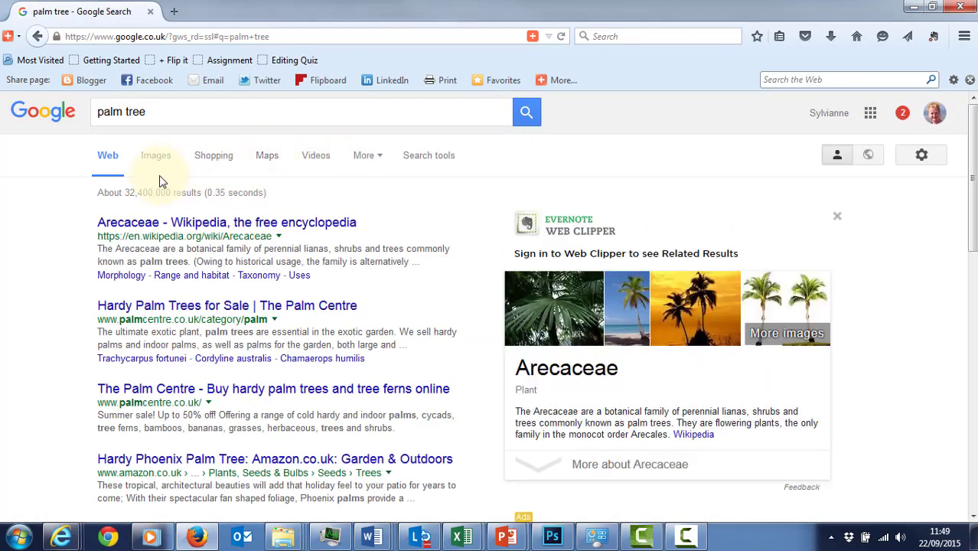
Show image results for palm tree and use the advanced search to limit usage rights to "free to use, share or modify, even commercially"
left_click(153, 157)
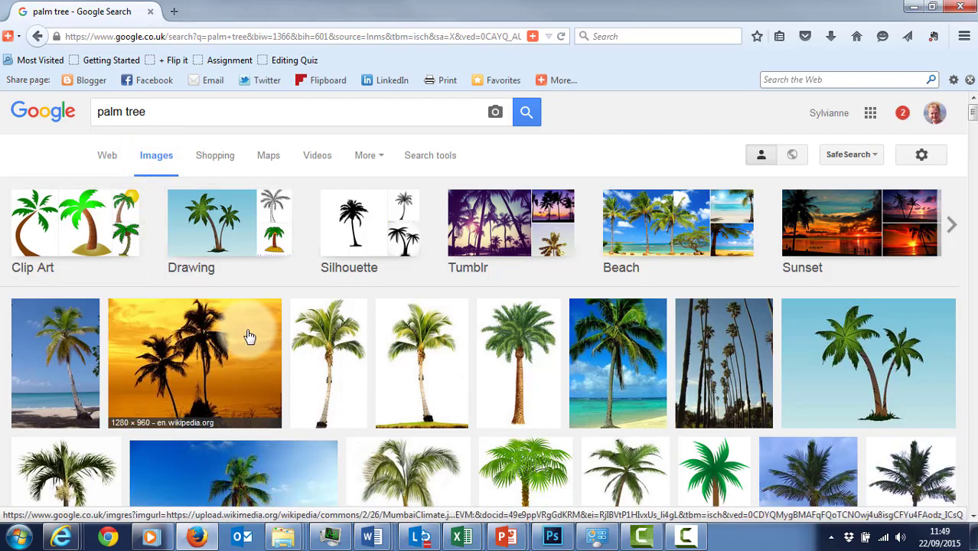
left_click(924, 158)
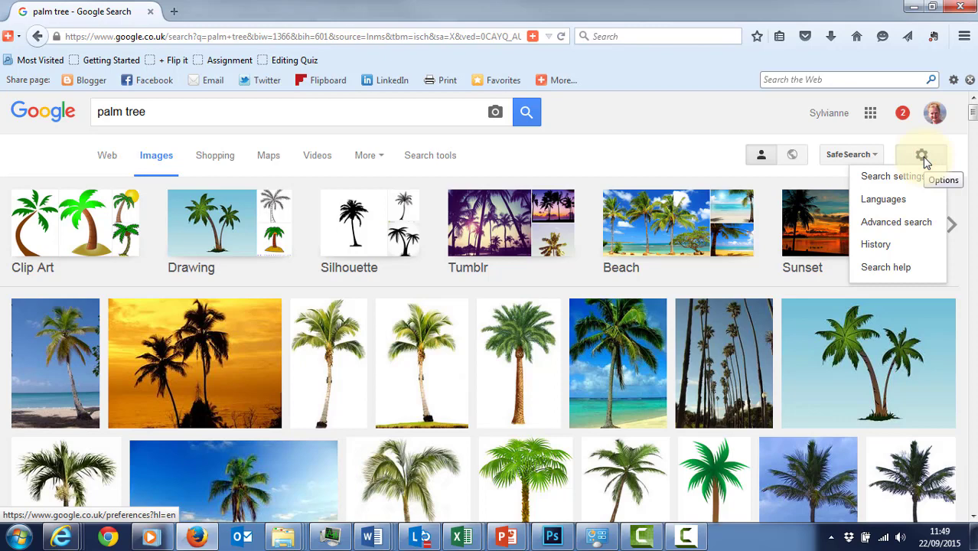
left_click(886, 224)
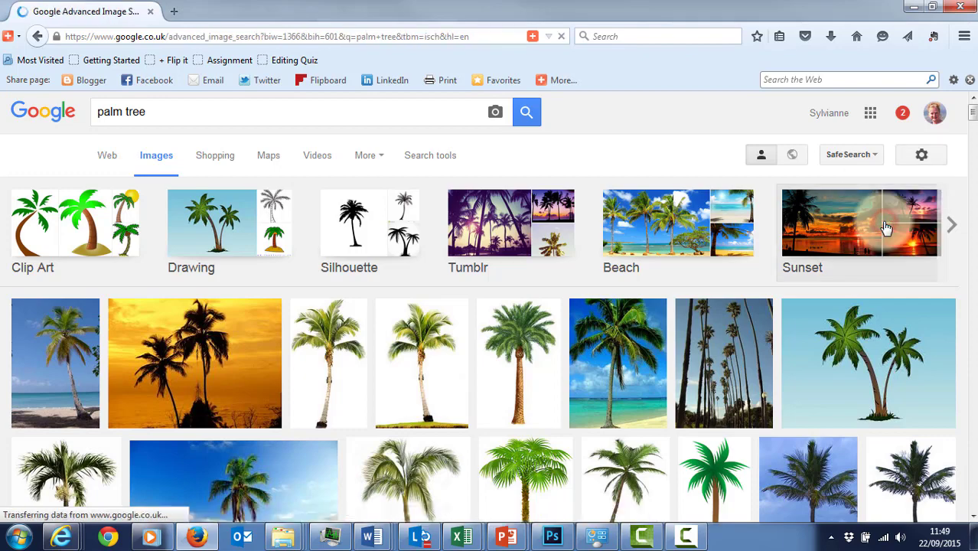
scroll(485, 284, "down", 4)
scroll(485, 295, "down", 2)
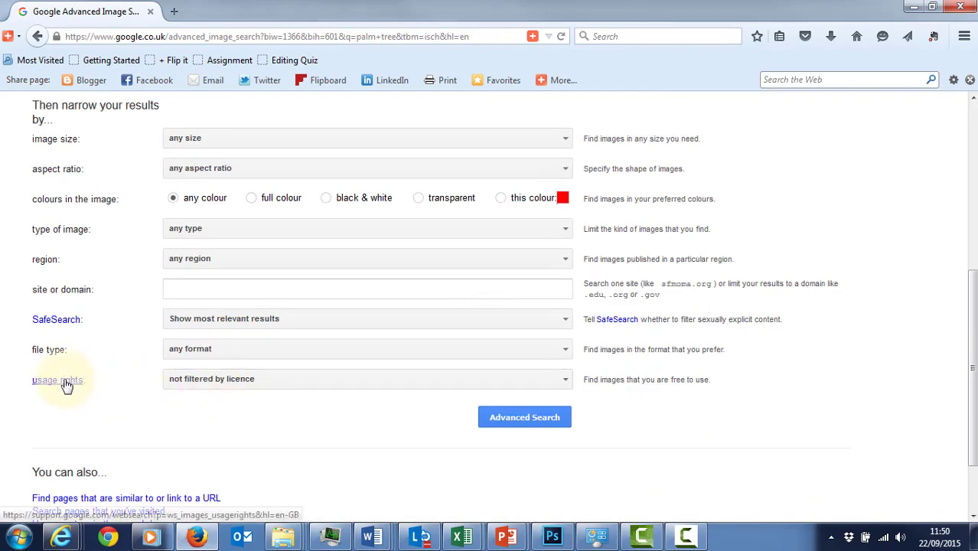
left_click(544, 380)
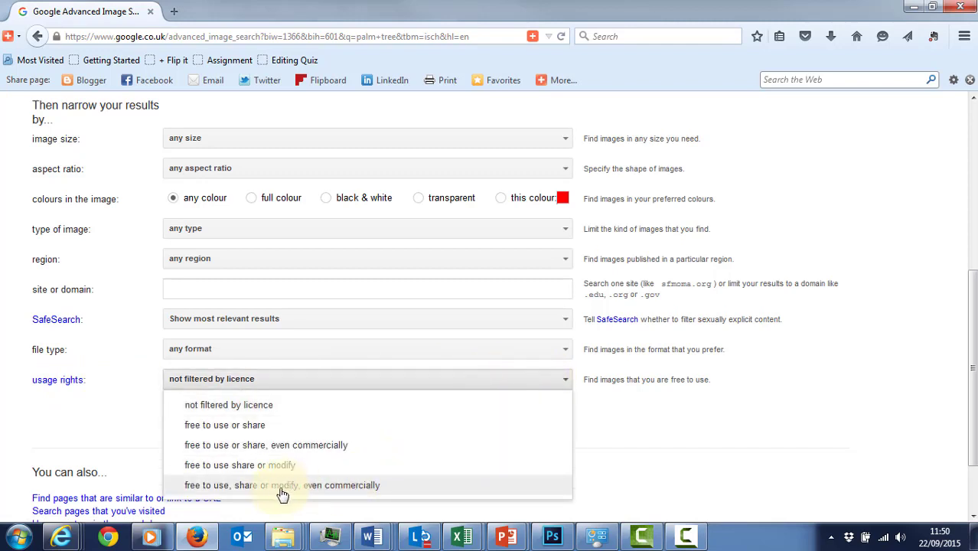
left_click(343, 488)
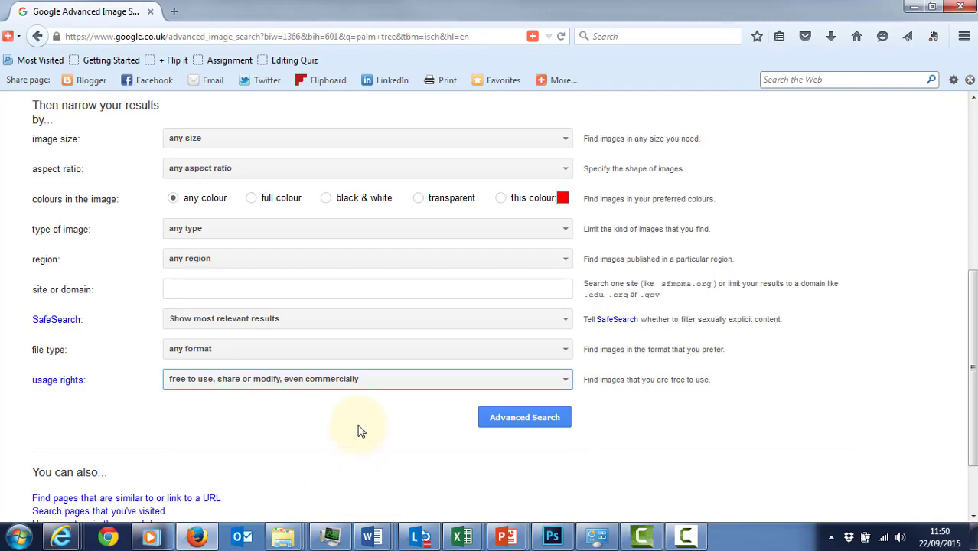
left_click(514, 418)
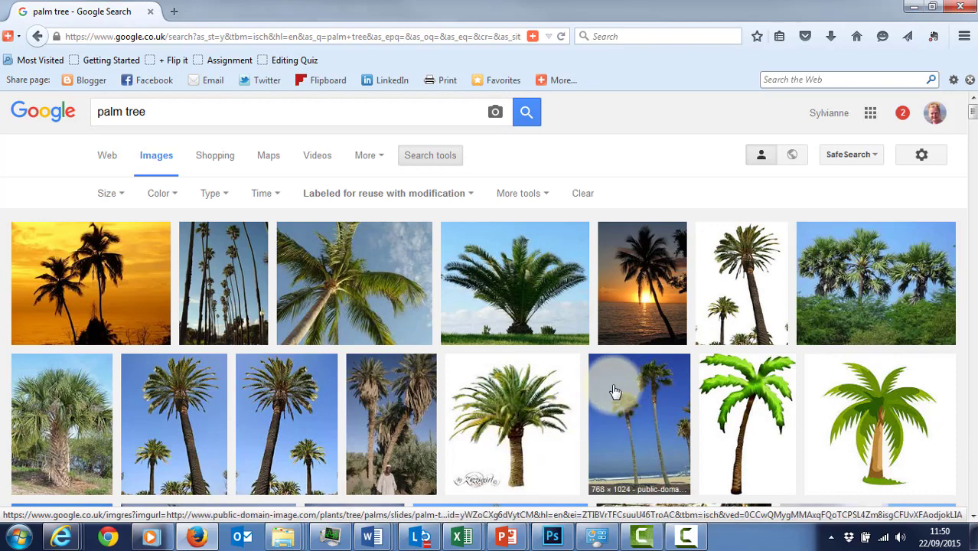
Limit the palm tree image results to the Large size and look through them
left_click(227, 194)
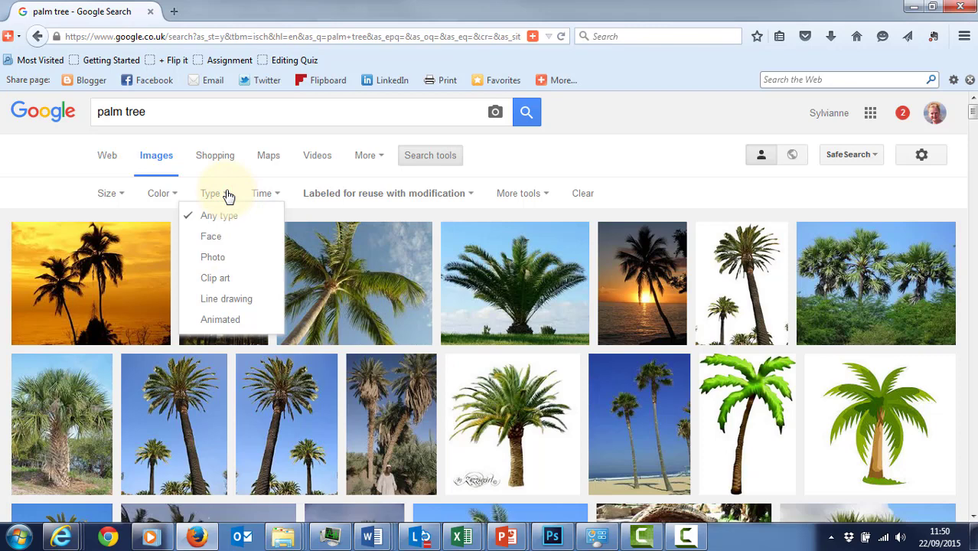
left_click(127, 193)
left_click(125, 238)
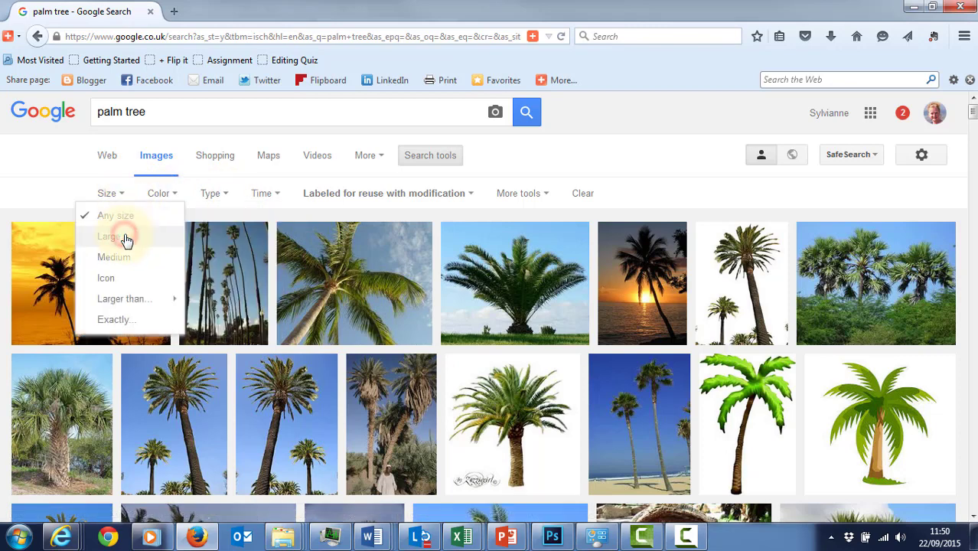
scroll(371, 337, "down", 5)
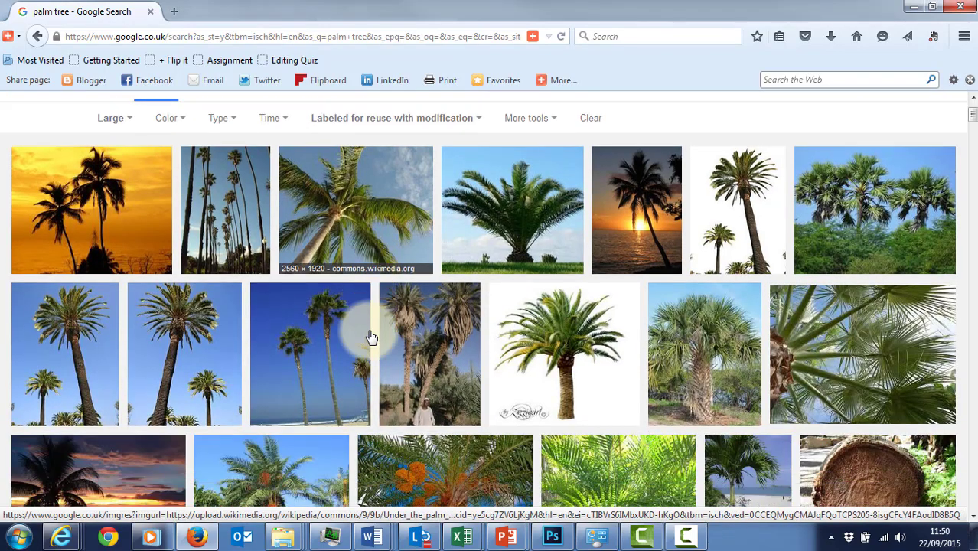
scroll(371, 337, "down", 4)
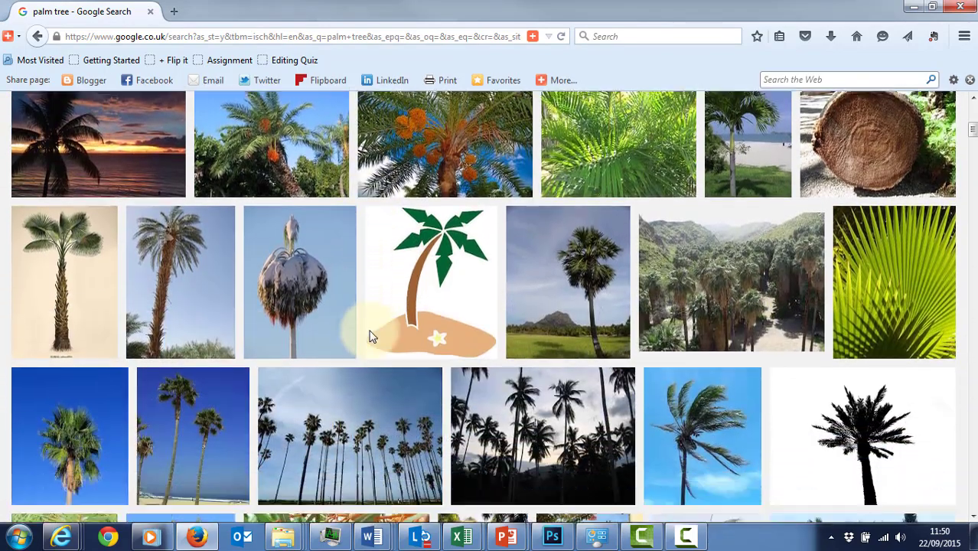
scroll(374, 336, "up", 9)
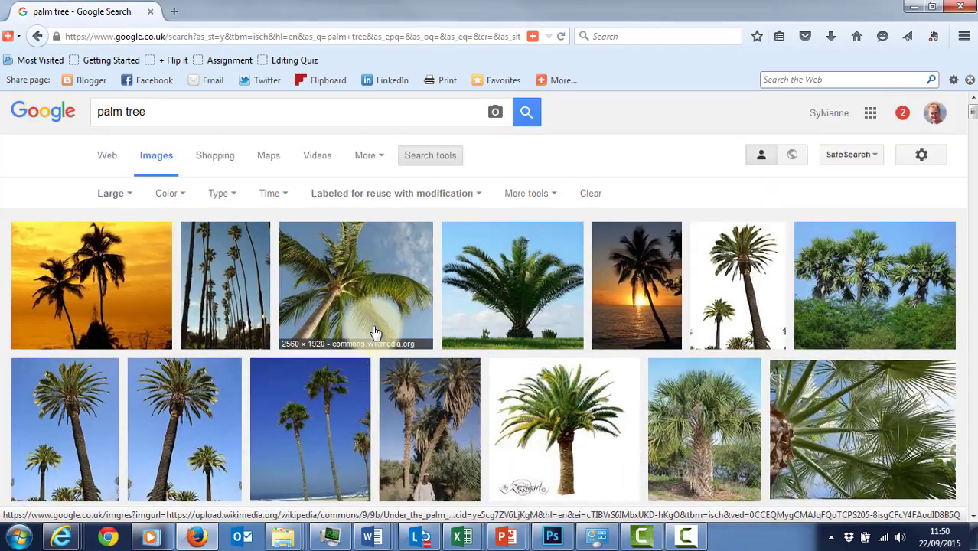
Filter the palm tree images to clip art and open the preview of the leaning green palm, Héraldique meuble Palmier.svg
left_click(232, 193)
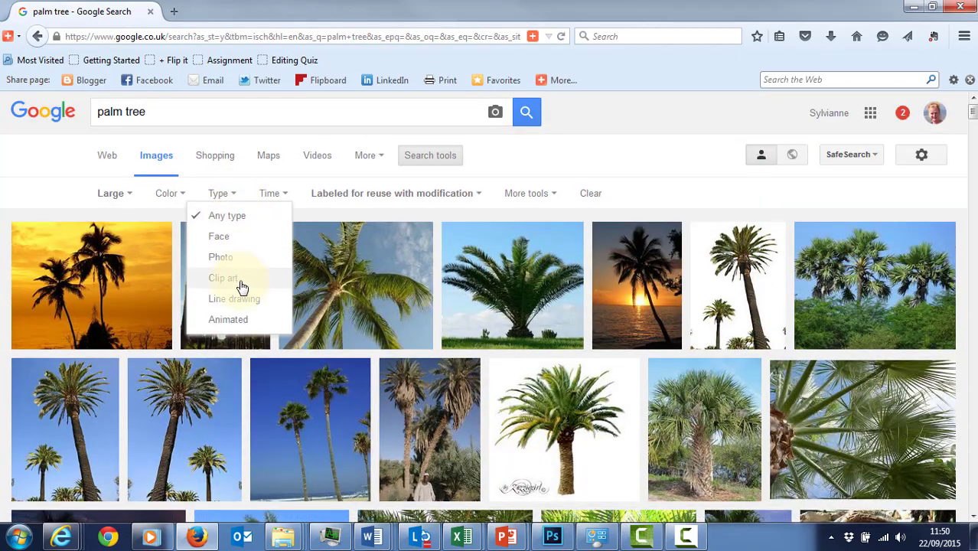
left_click(240, 284)
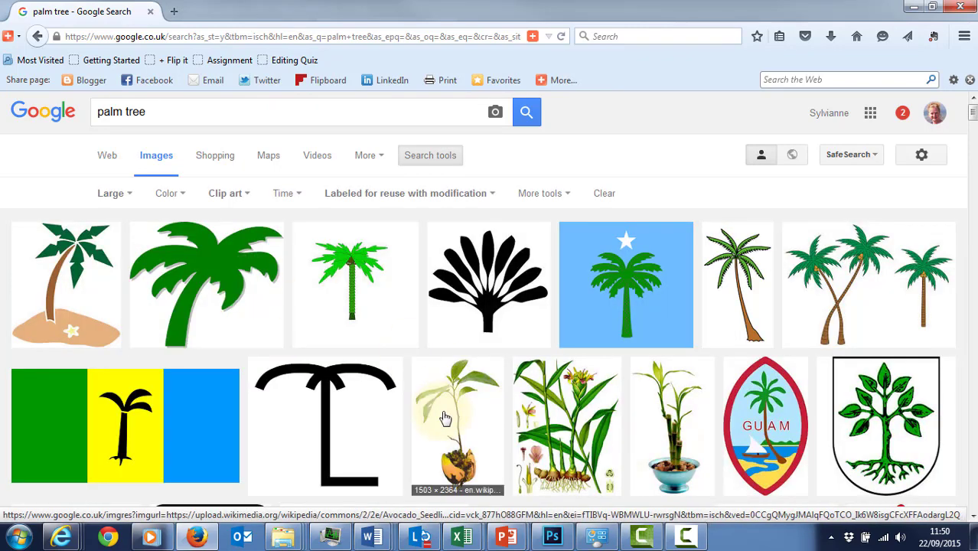
scroll(446, 418, "down", 5)
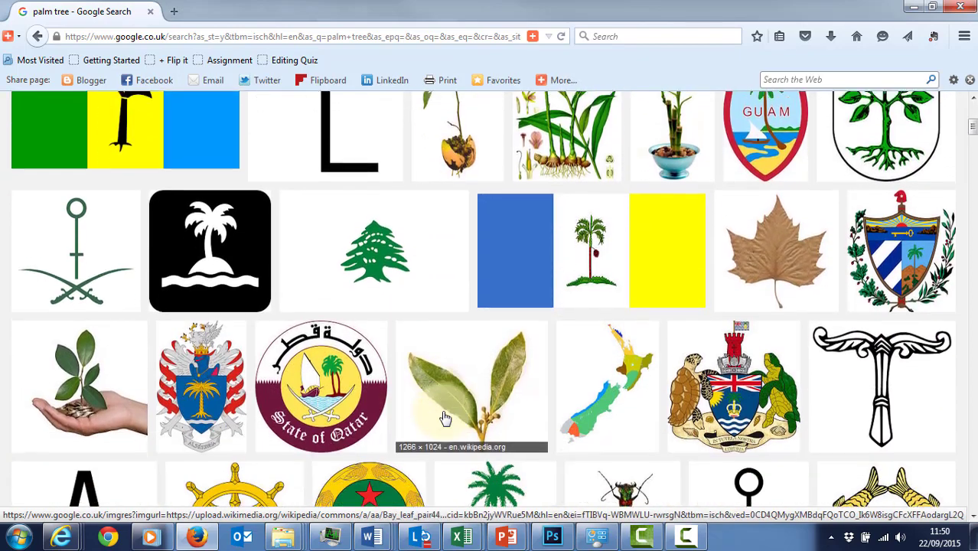
scroll(445, 418, "up", 5)
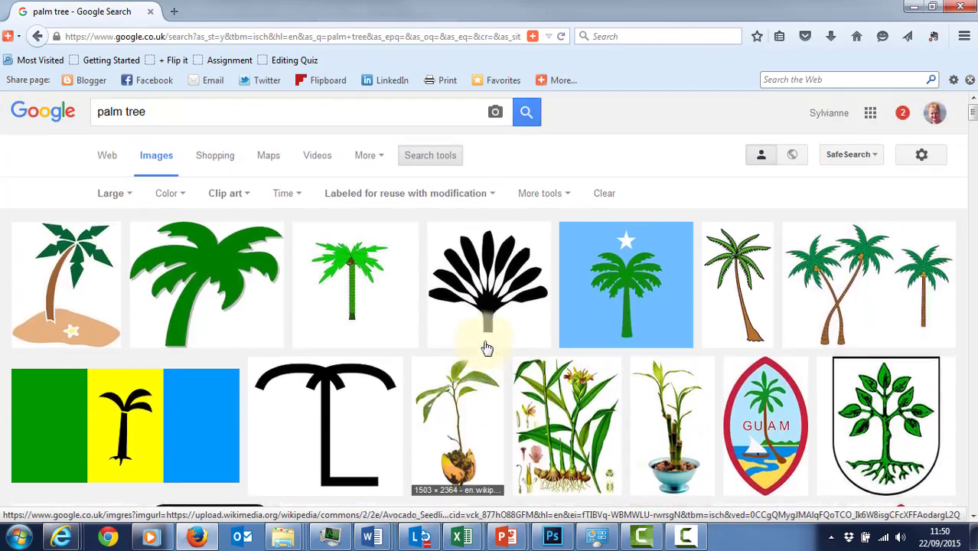
left_click(733, 278)
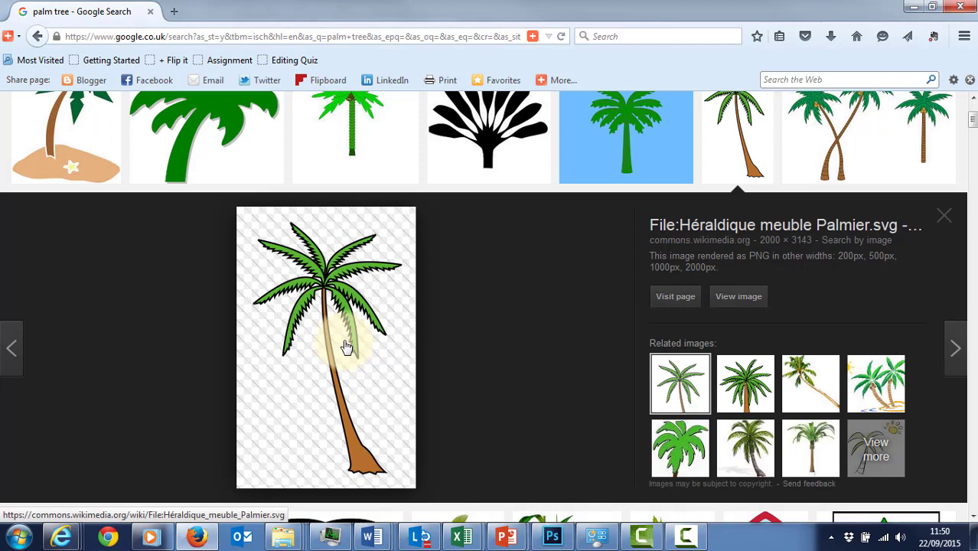
left_click_drag(344, 338, 213, 356)
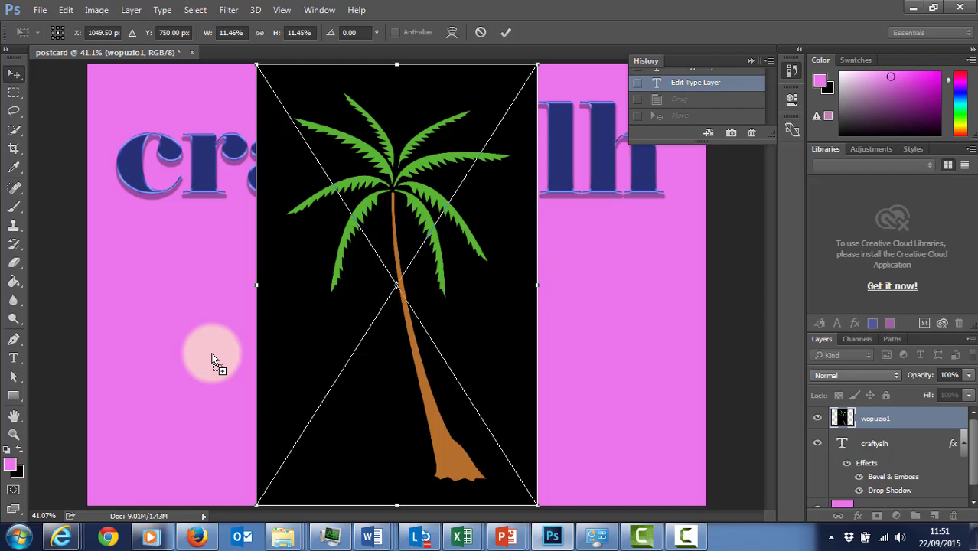
left_click(493, 214)
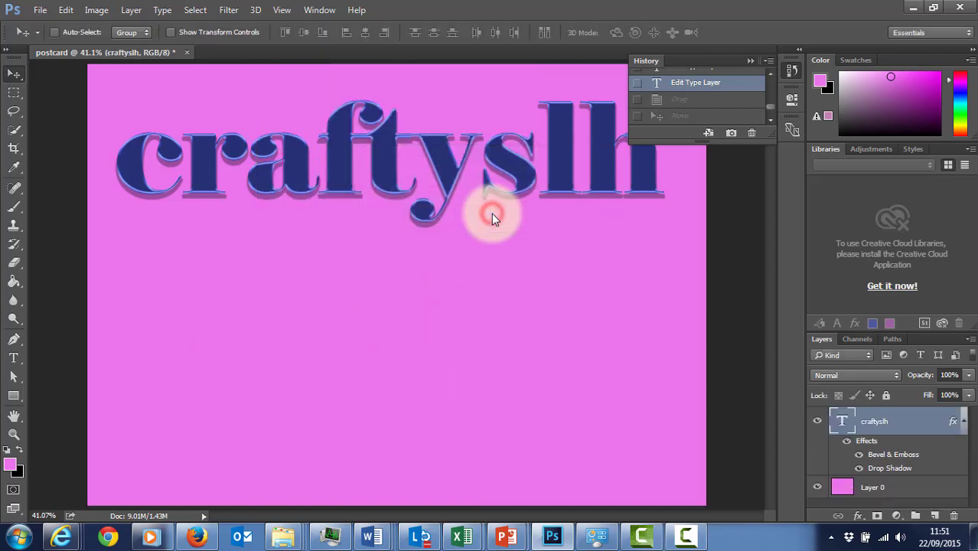
left_click(197, 536)
Open the palm tree's Wikimedia Commons page and bring its image into the Photoshop postcard below the craftyslh title
left_click(676, 298)
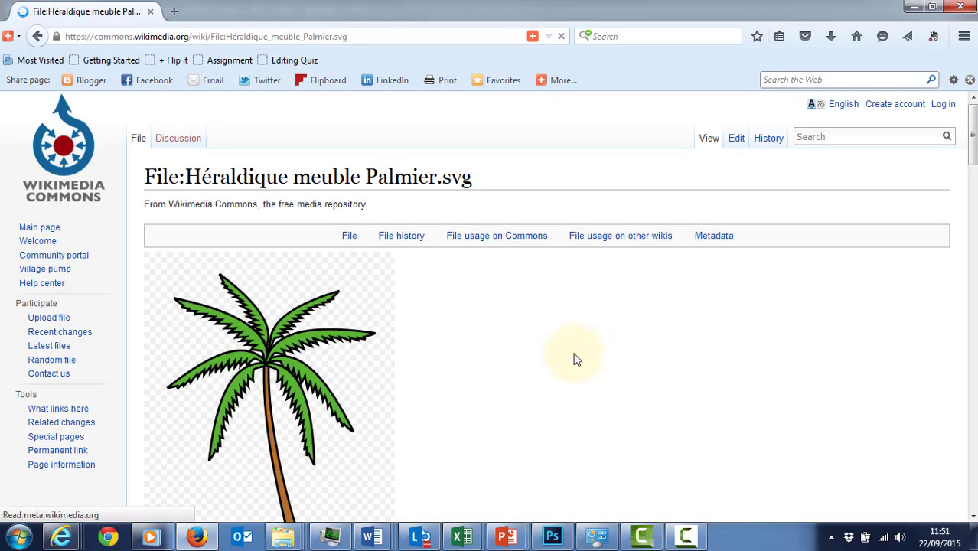
scroll(573, 360, "down", 3)
scroll(574, 362, "up", 2)
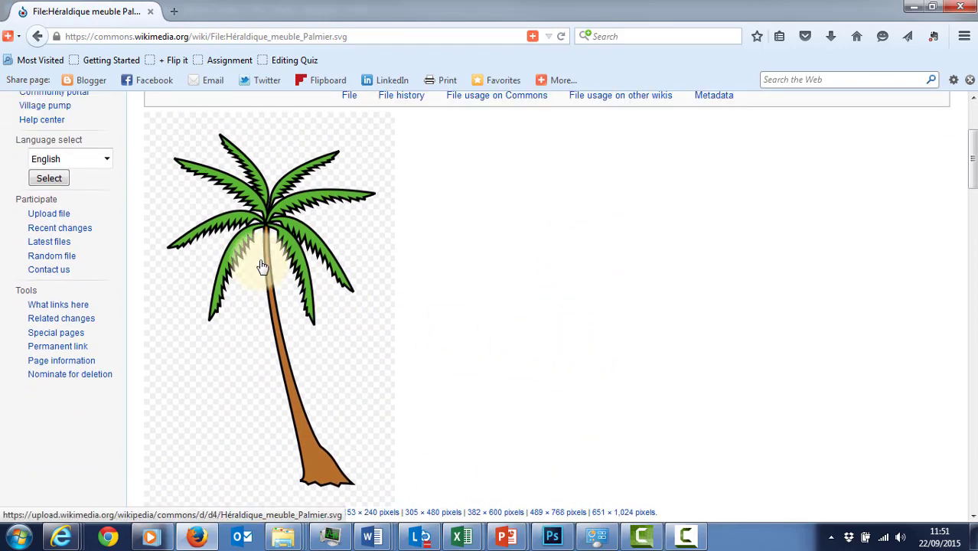
left_click_drag(262, 267, 216, 317)
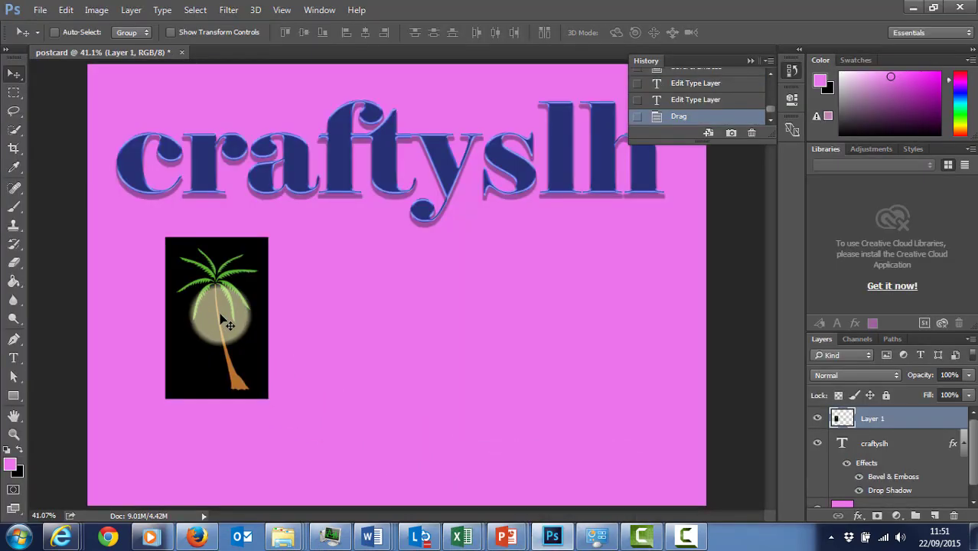
Use Scale on the palm tree layer to stretch it freely to about 359% width and 254% height
left_click(858, 417)
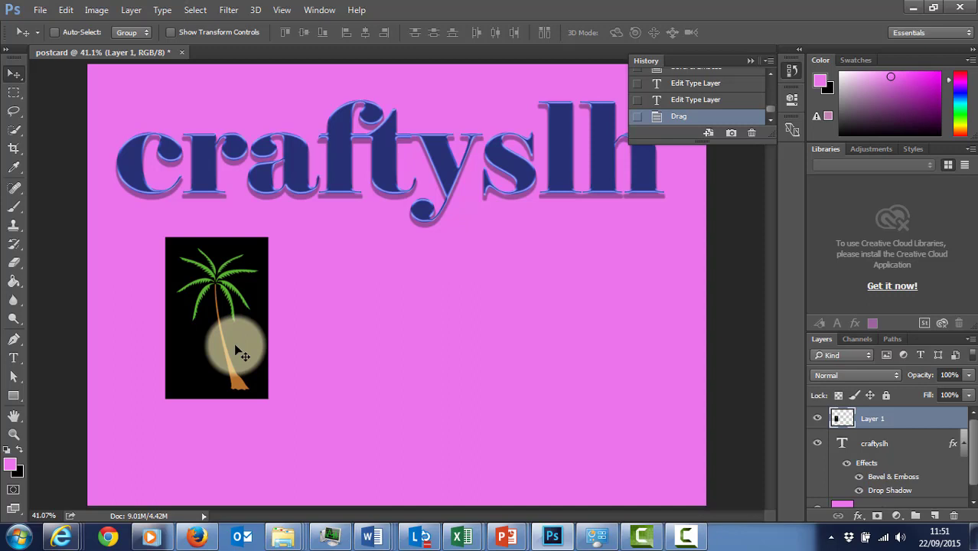
left_click(68, 11)
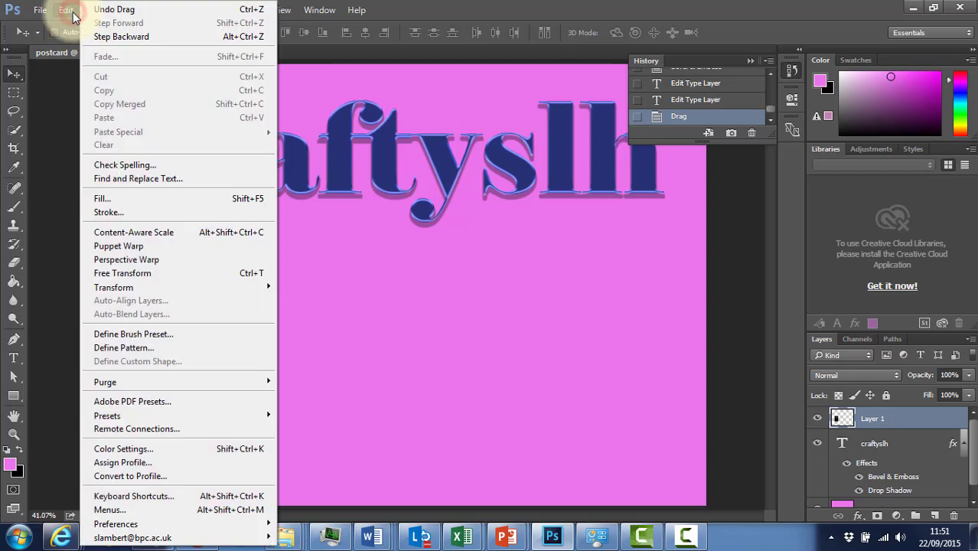
mouse_move(127, 289)
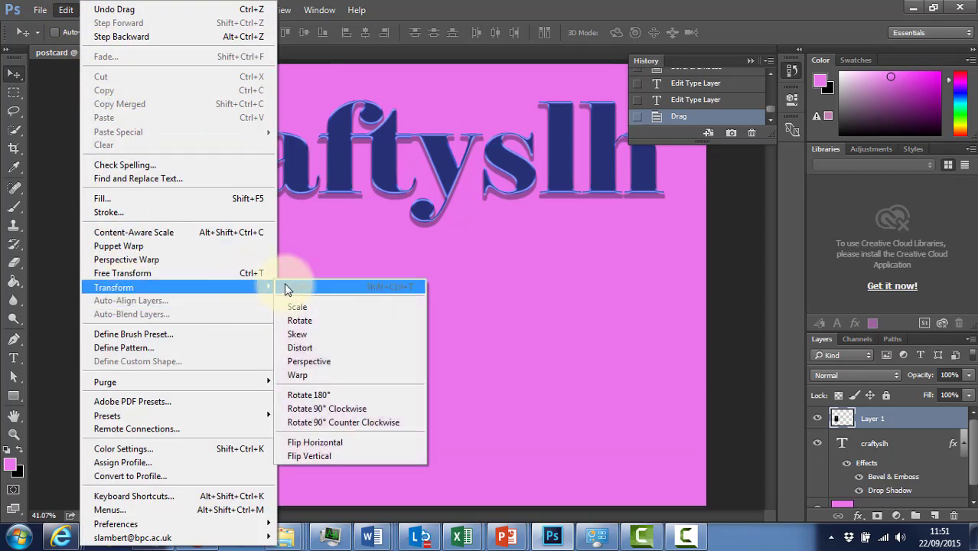
left_click(295, 307)
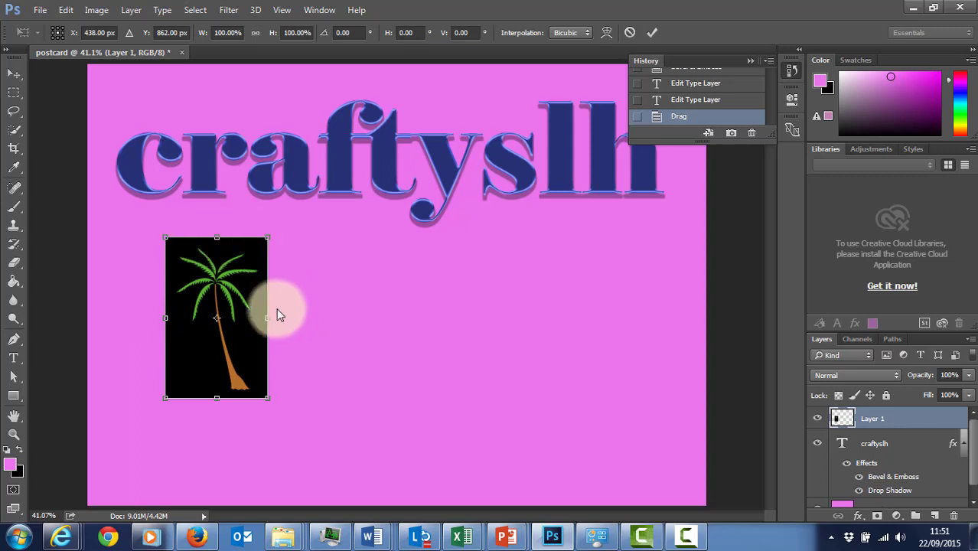
left_click_drag(267, 317, 335, 327)
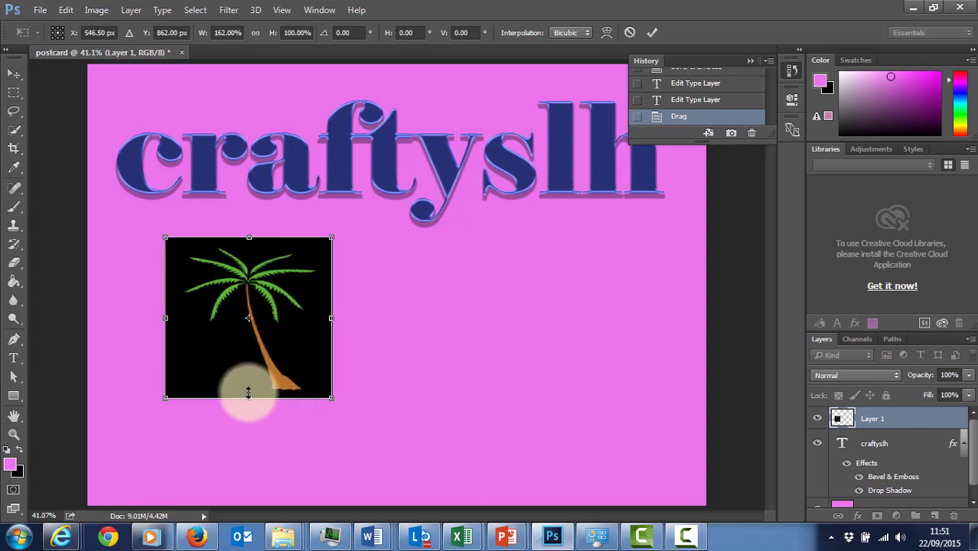
left_click_drag(249, 397, 249, 446)
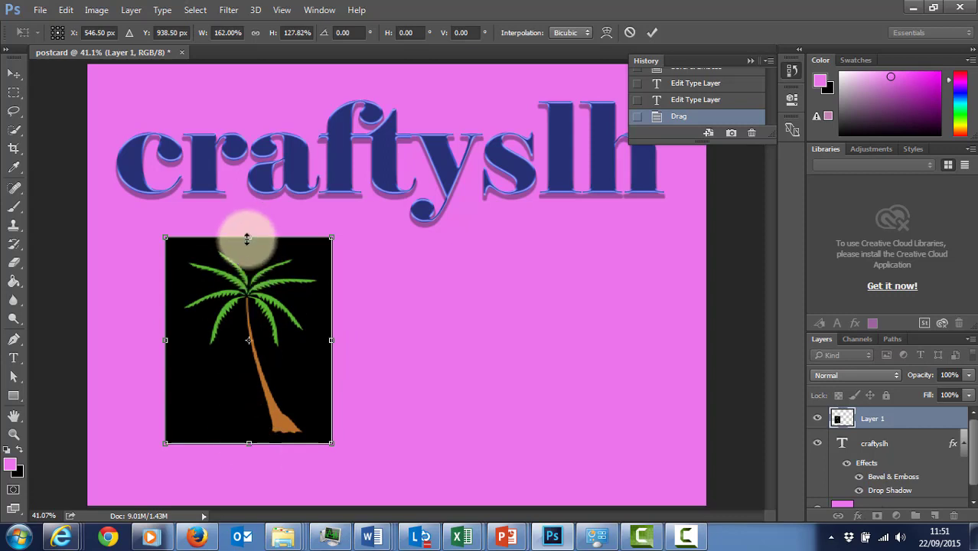
left_click_drag(249, 237, 268, 173)
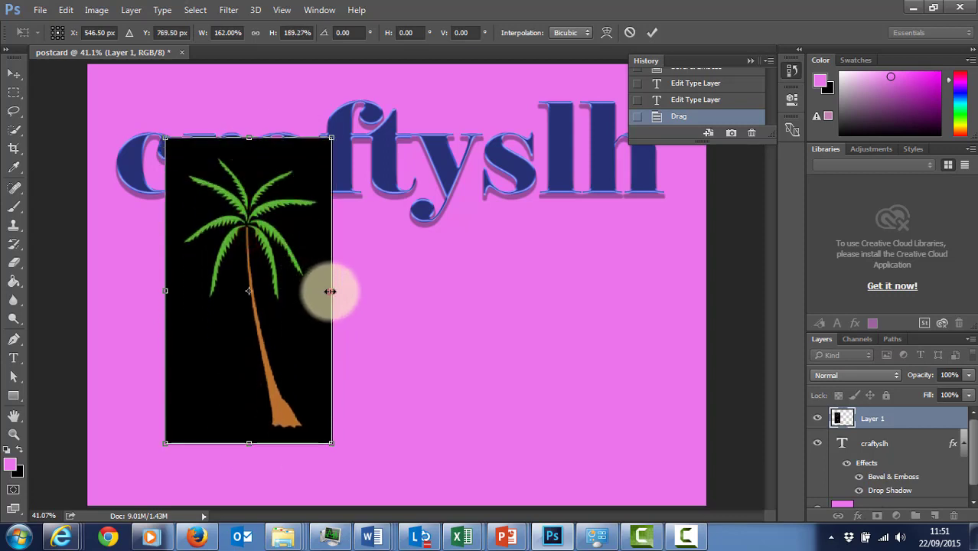
left_click_drag(331, 290, 534, 291)
left_click_drag(350, 444, 366, 545)
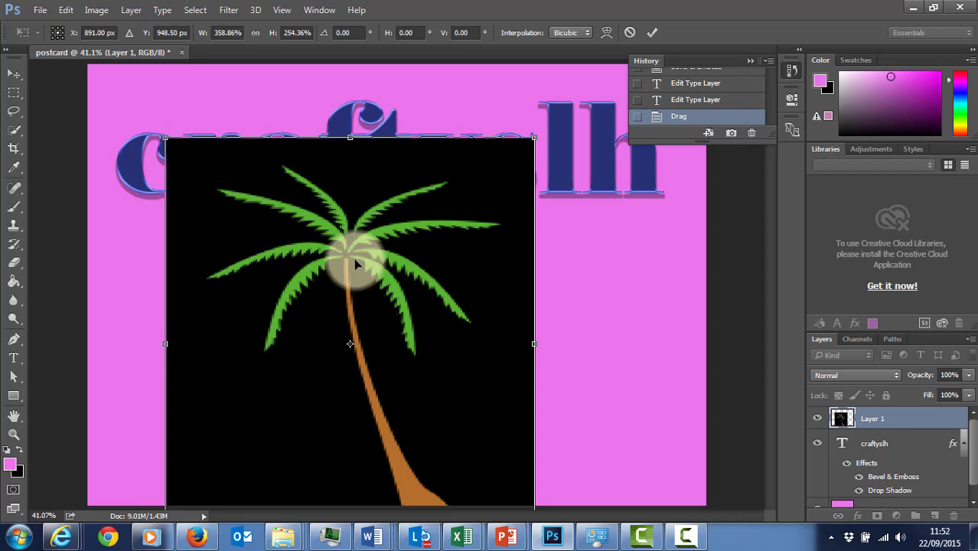
Link width and height to scale the palm tree proportionally to about 180%, place it beneath the title's first letters, and unlink the proportions
left_click(255, 34)
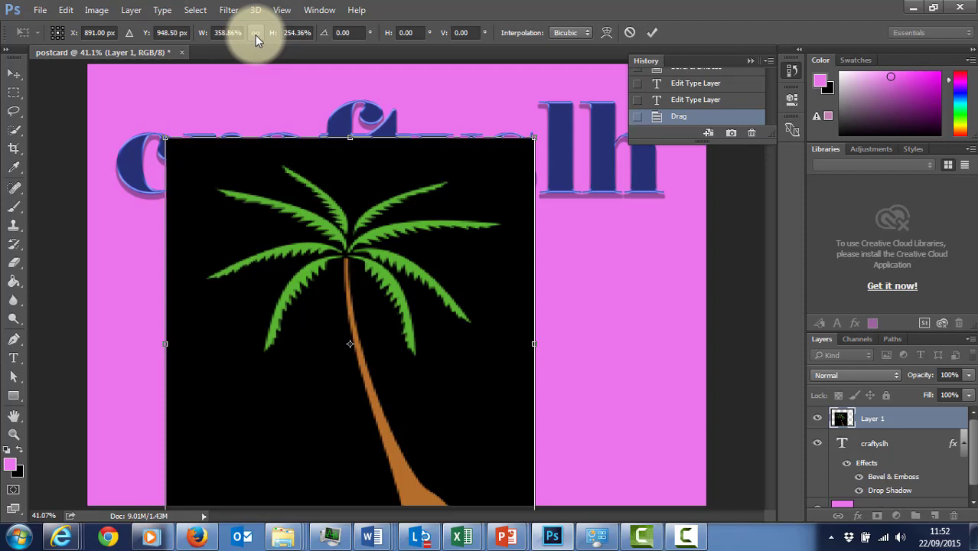
left_click(255, 34)
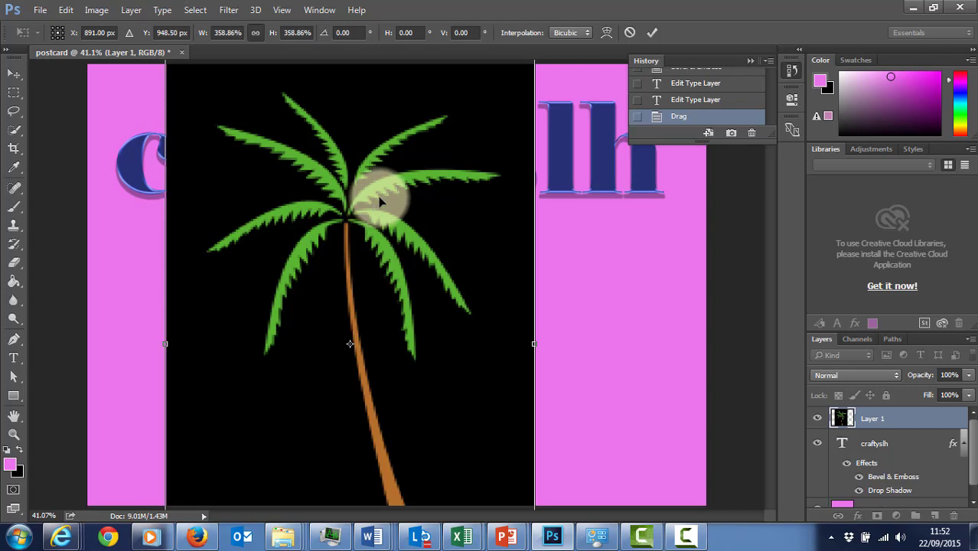
left_click_drag(378, 199, 358, 217)
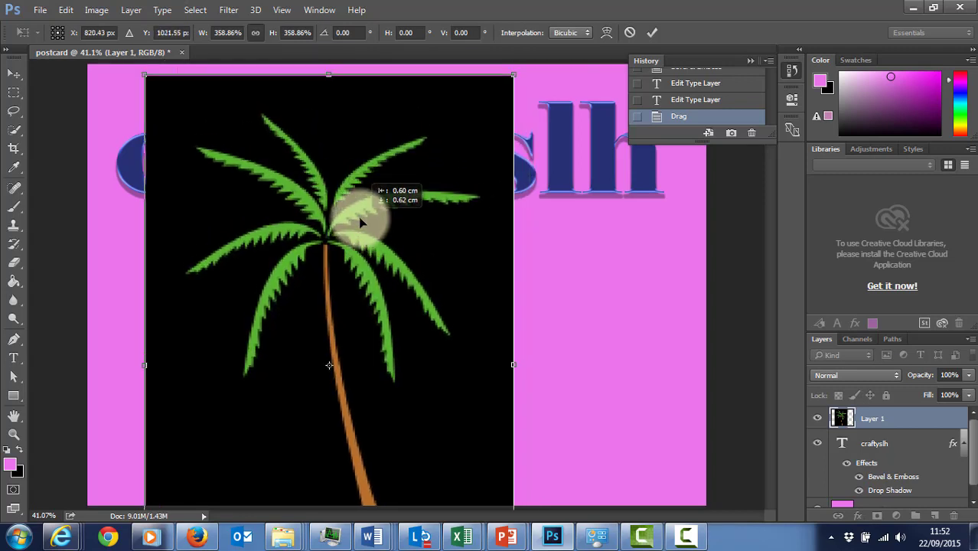
left_click_drag(517, 75, 323, 158)
left_click_drag(403, 107, 345, 198)
left_click_drag(294, 279, 274, 270)
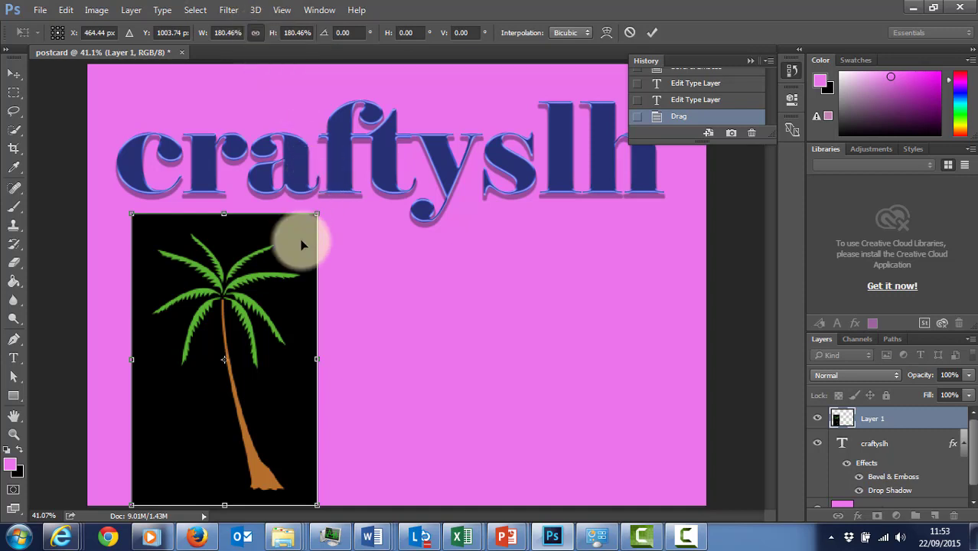
left_click(256, 33)
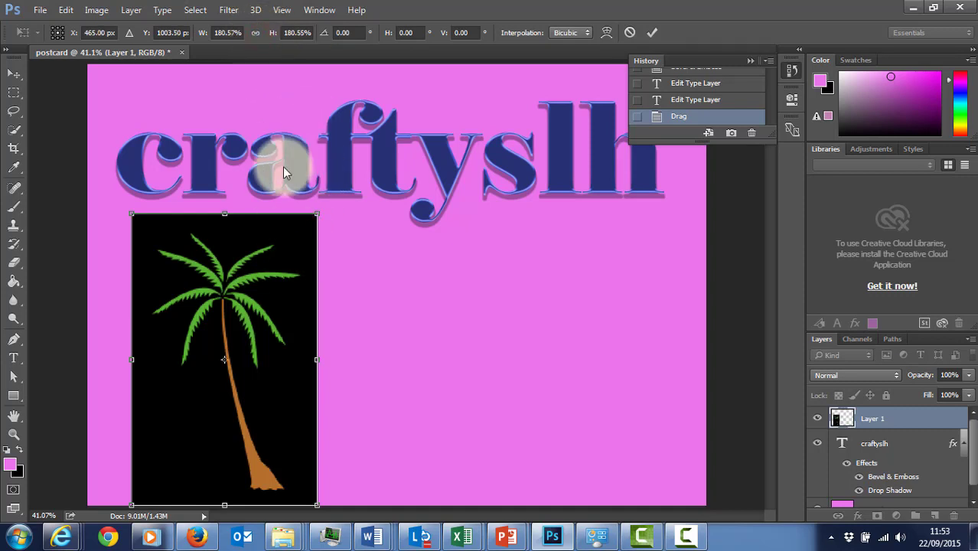
Relink the width and height, scale the palm tree image proportionally to about 167%, and apply the transform
mouse_move(317, 215)
left_mouse_down()
mouse_move(376, 219)
mouse_move(317, 208)
left_mouse_up()
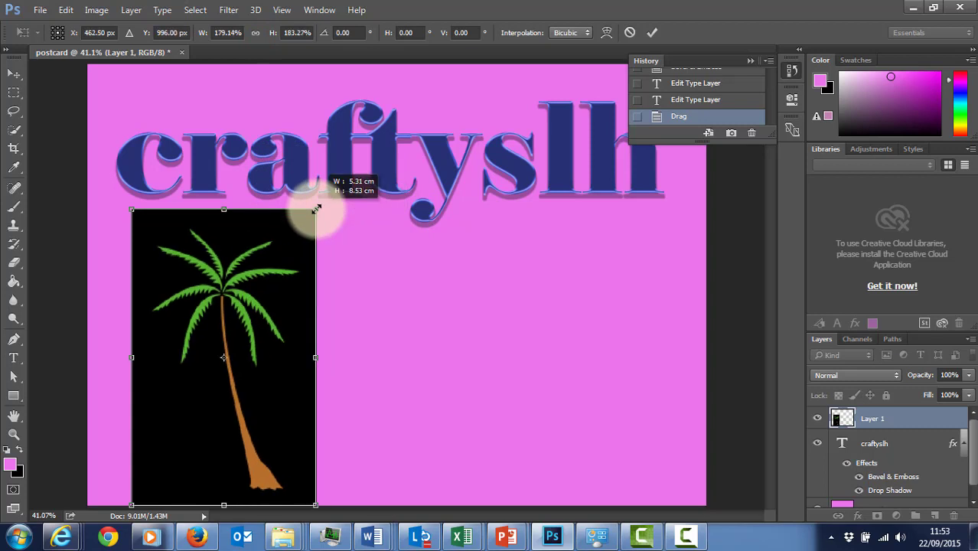
left_click(256, 34)
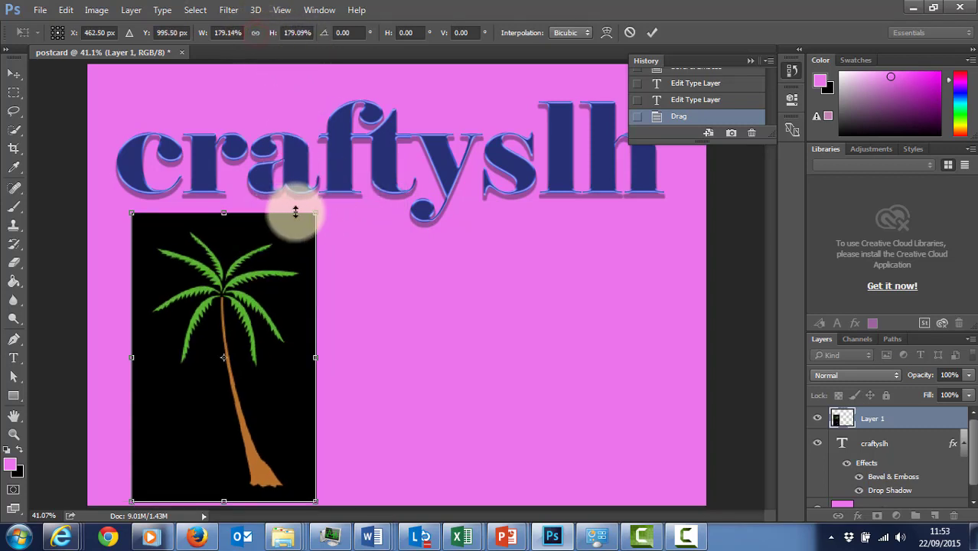
left_click_drag(317, 213, 293, 226)
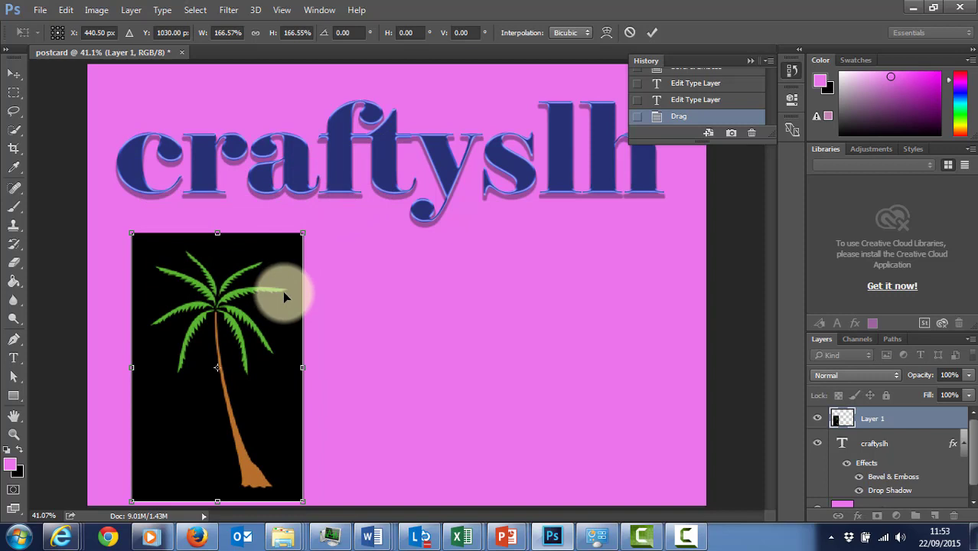
key("Return")
left_click_drag(256, 322, 308, 333)
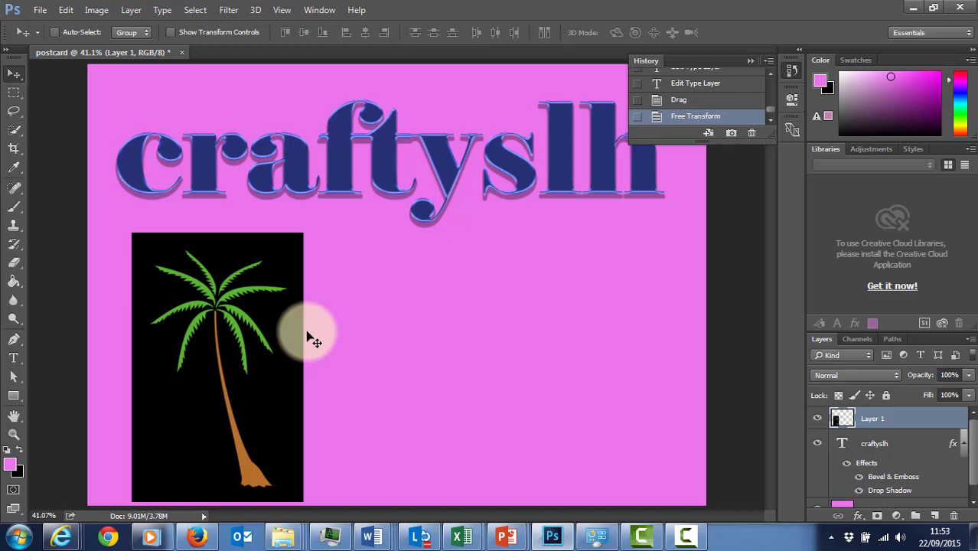
left_click_drag(307, 334, 295, 340)
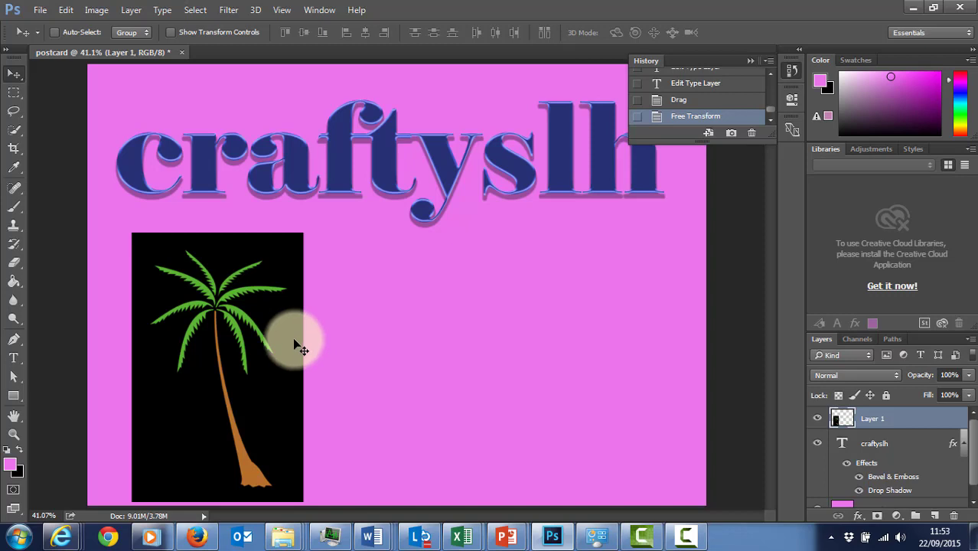
Select the black background around the palm tree with the Magic Wand, delete it, and deselect
left_click(19, 136)
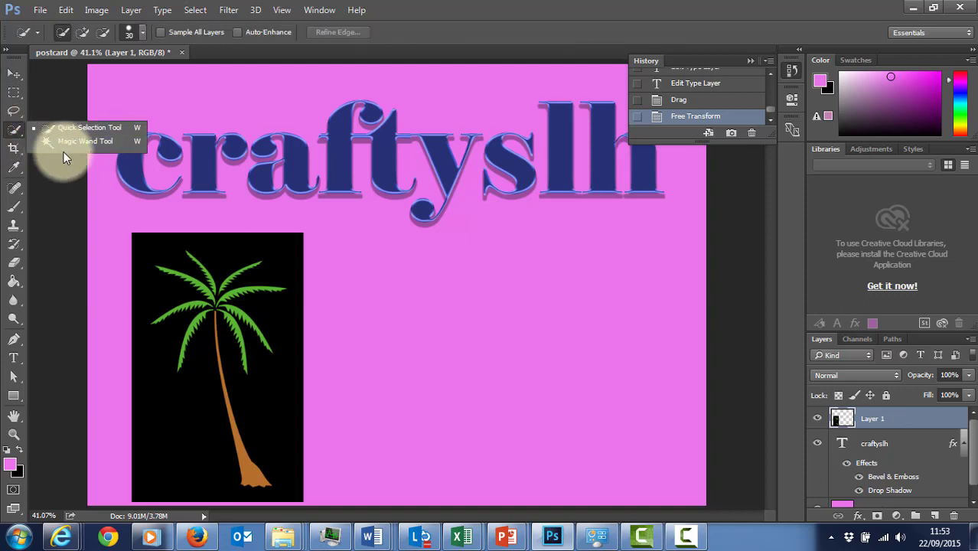
left_click(62, 145)
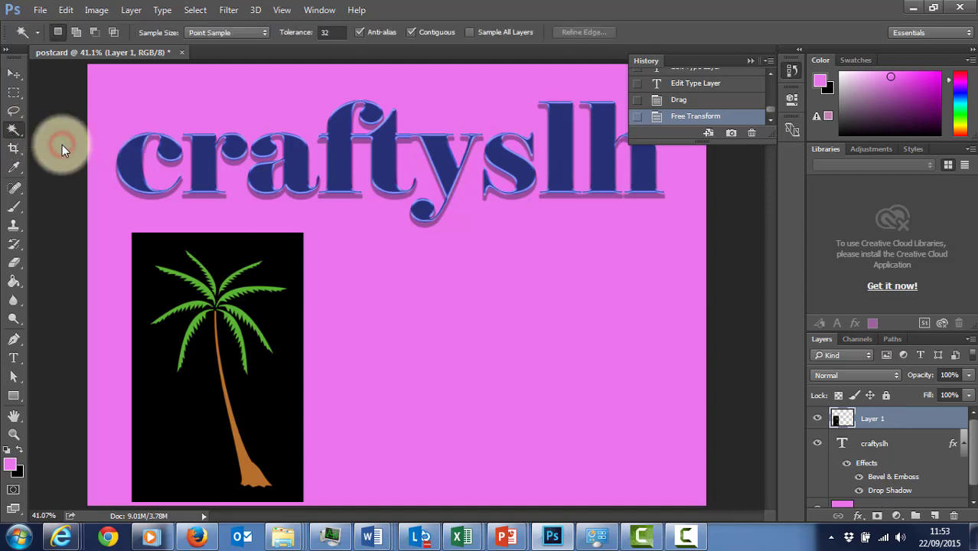
left_click(244, 245)
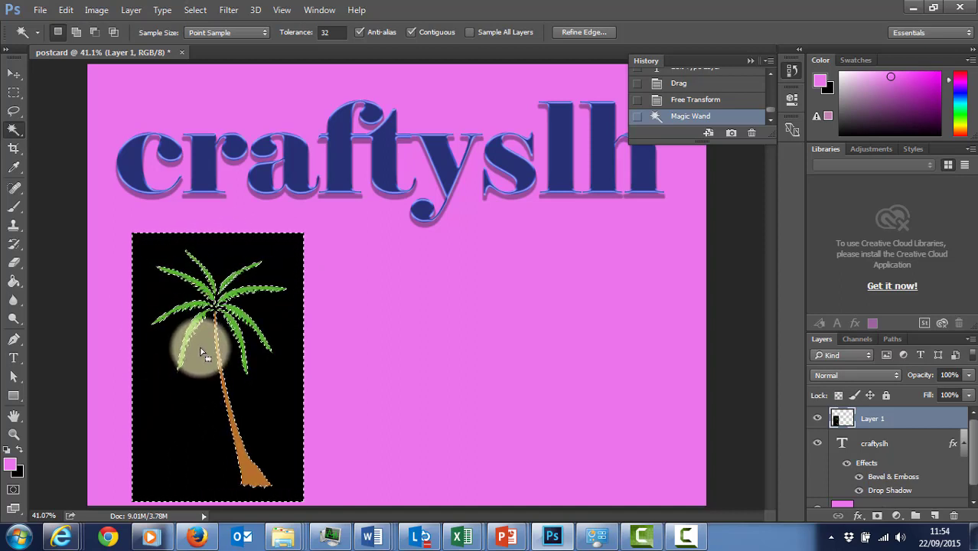
key("Delete")
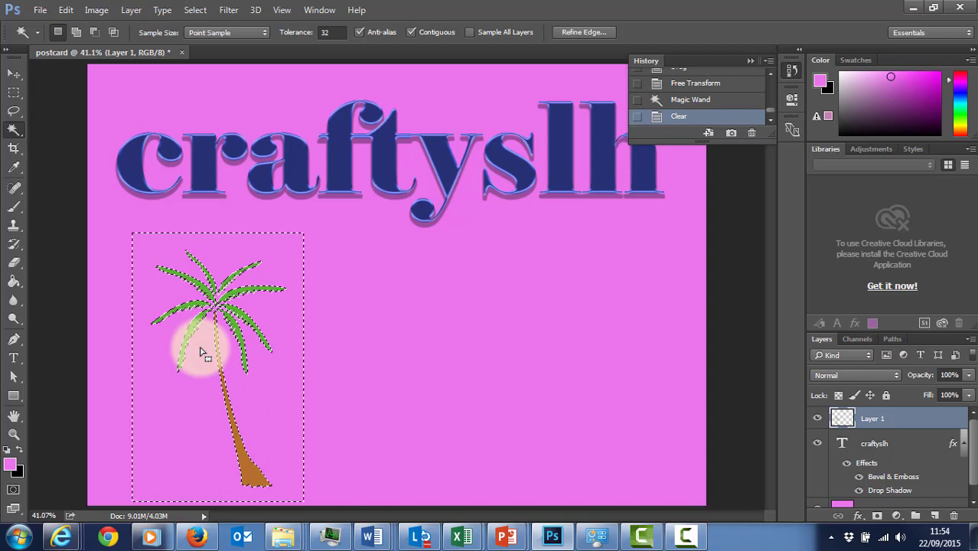
left_click(196, 11)
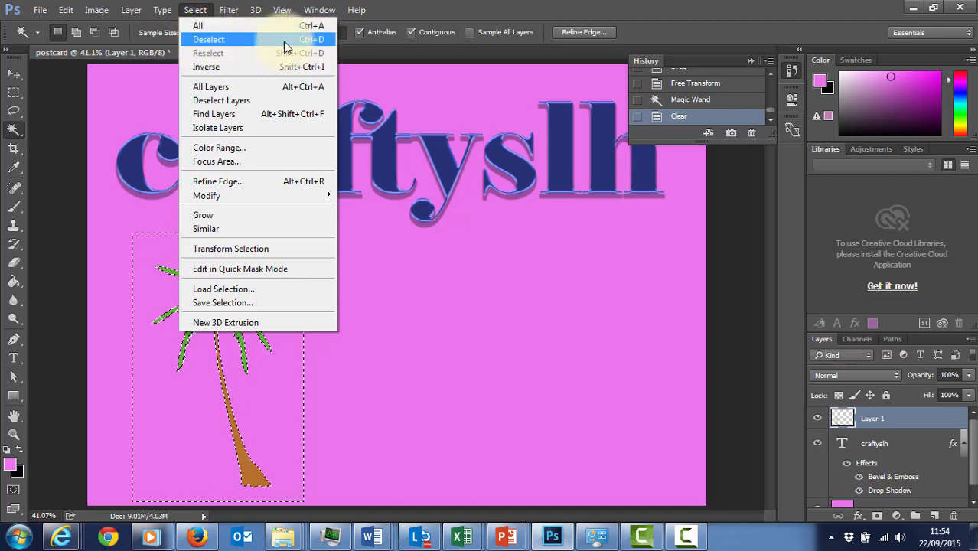
left_click(259, 39)
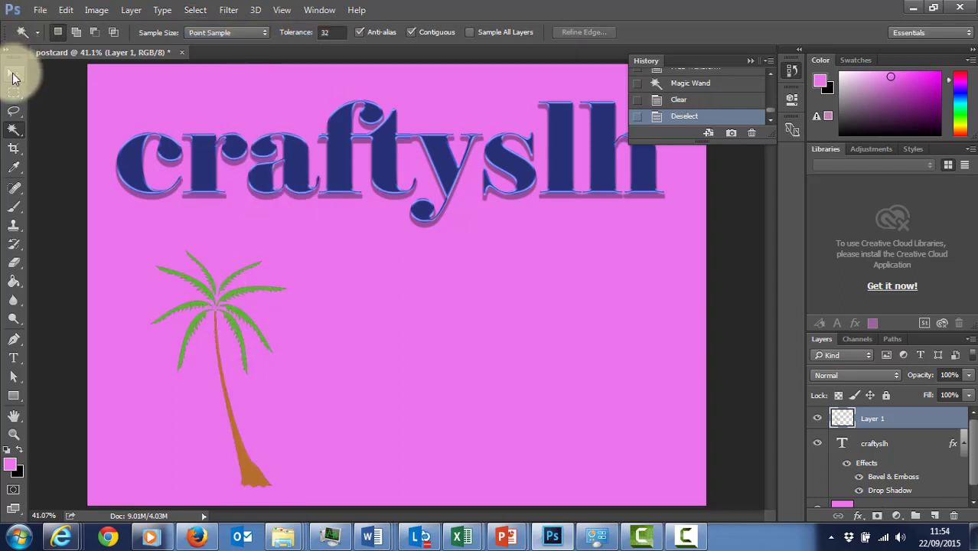
Move the palm tree up and left, closer beneath the title's first letters, and rename its layer Palm tree
left_click(13, 74)
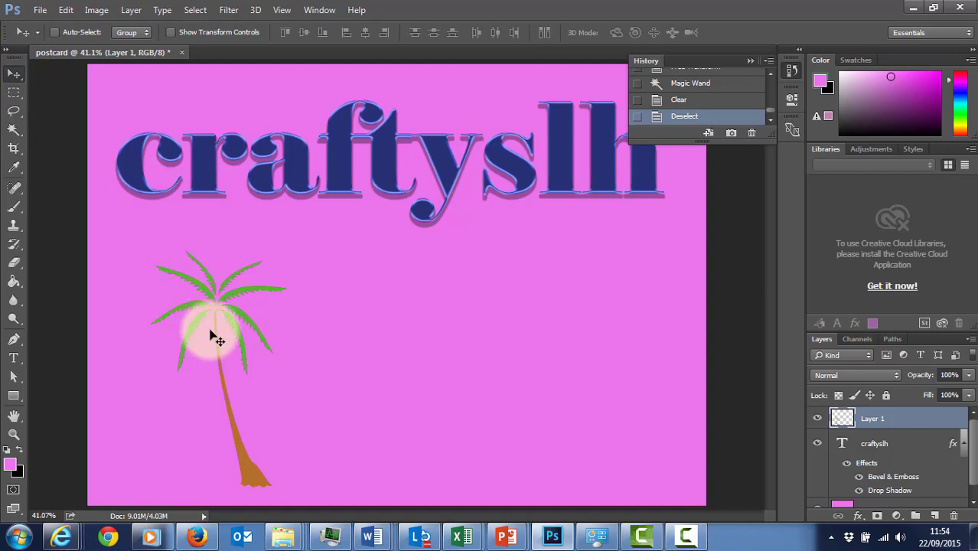
left_click_drag(212, 331, 175, 304)
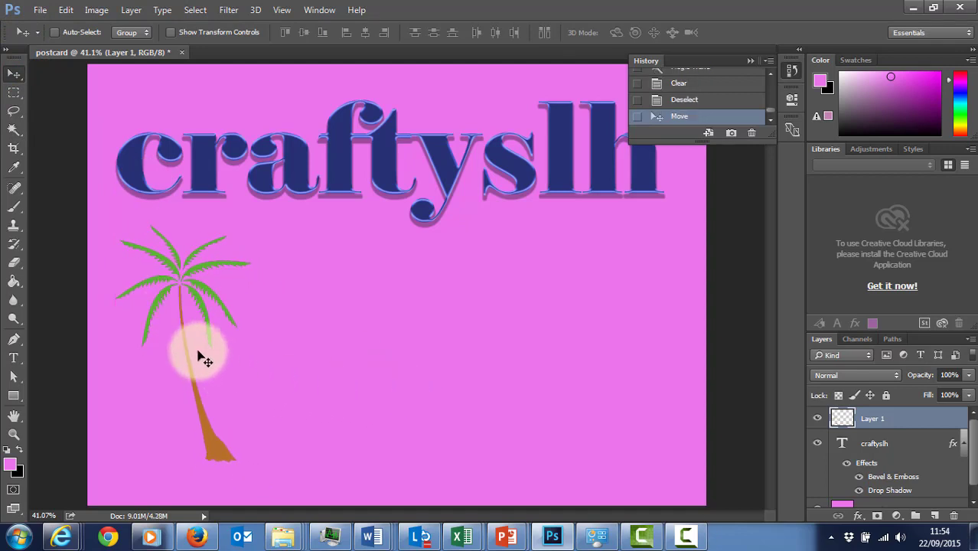
double_click(886, 421)
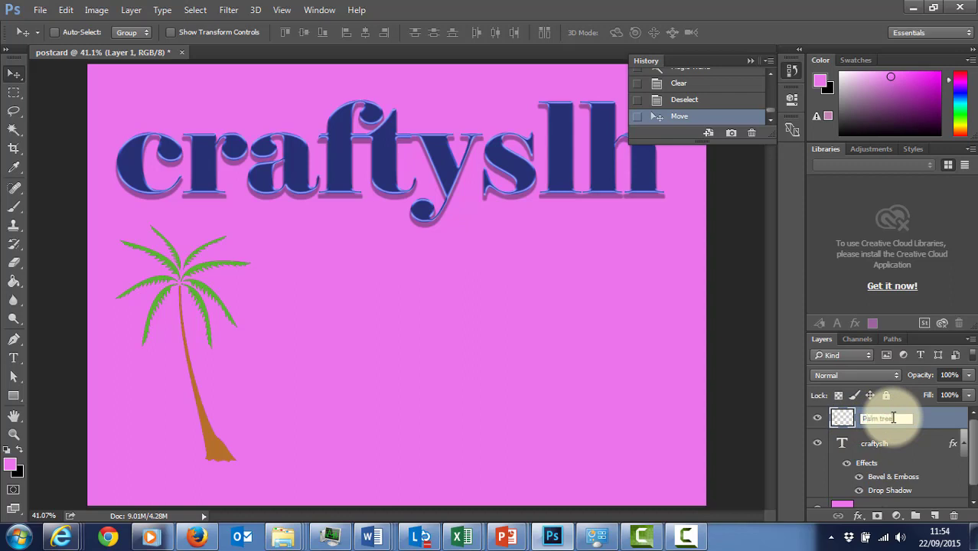
key("Return")
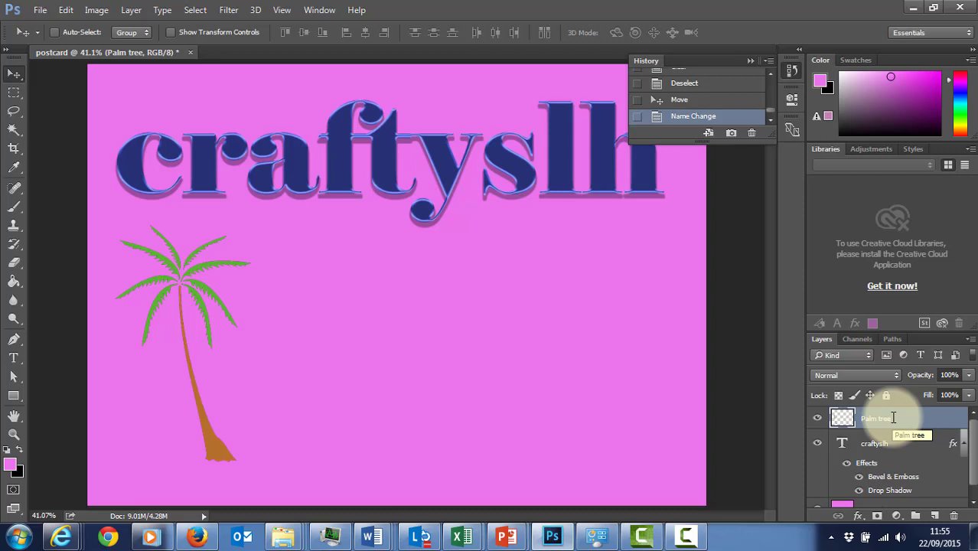
Duplicate the Palm tree layer as Palm tree copy and move the copy straight across beneath the title's last letters
right_click(893, 417)
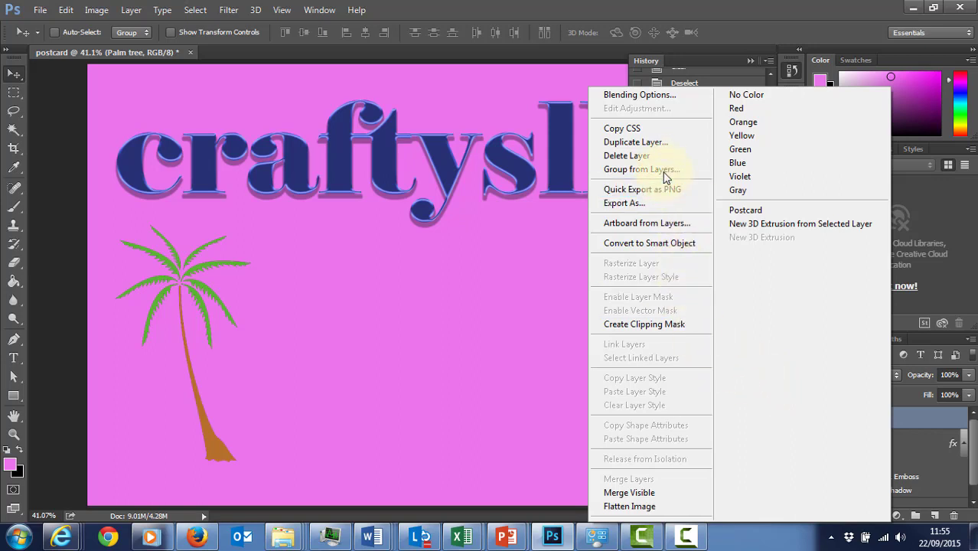
left_click(655, 146)
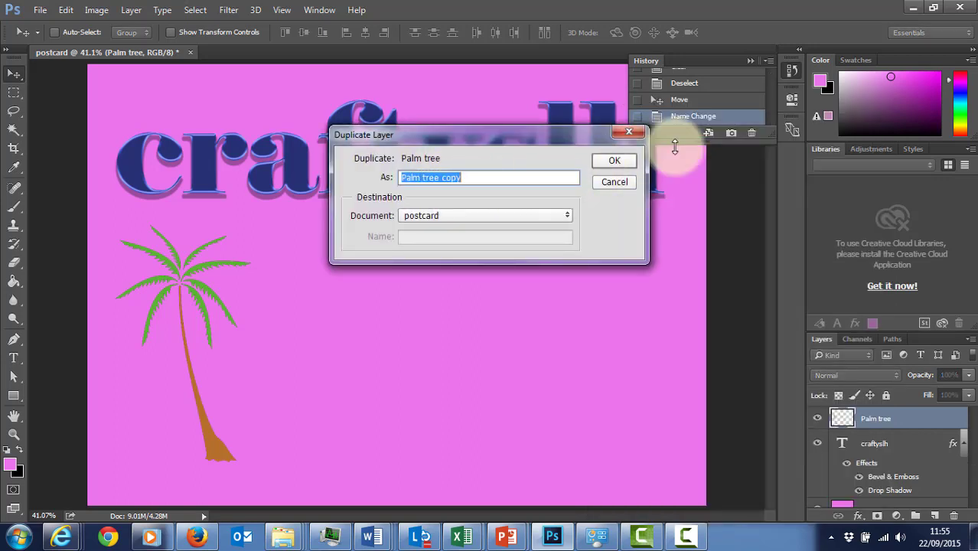
left_click(619, 160)
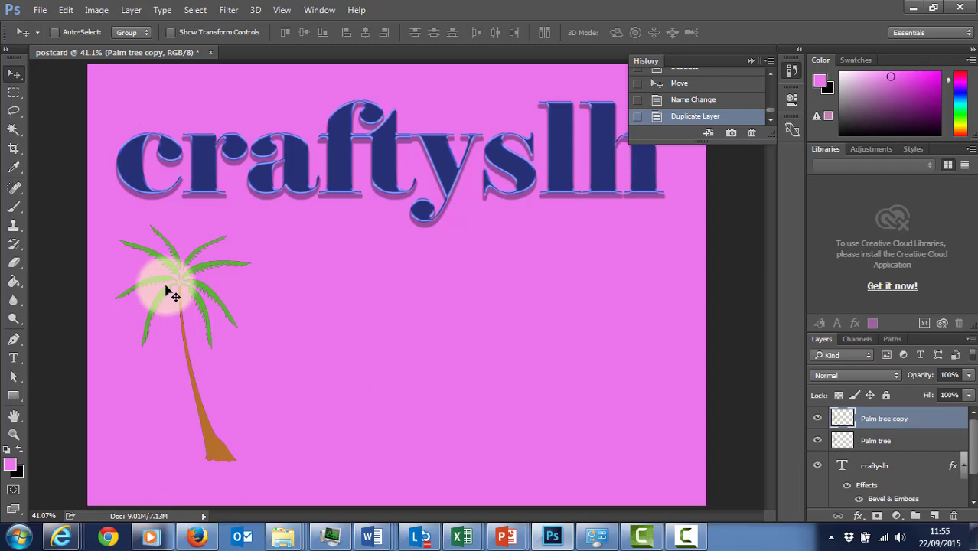
left_click_drag(167, 291, 575, 293)
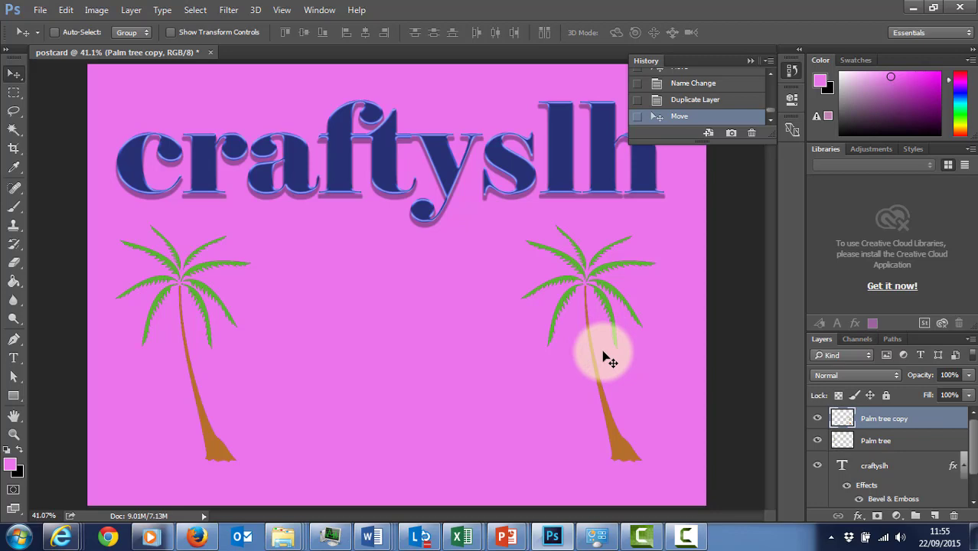
Try flipping the palm tree copy vertically and undo the flip
left_click(67, 11)
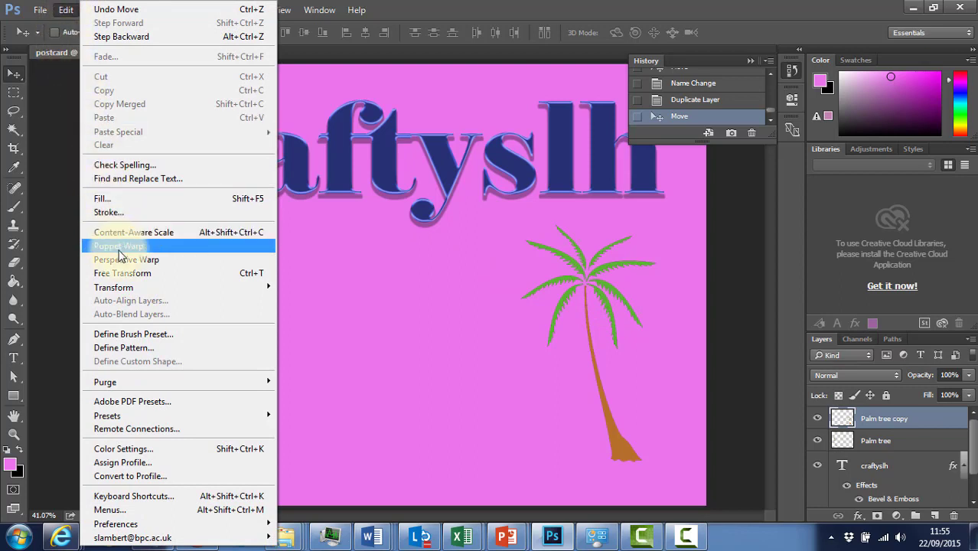
mouse_move(121, 288)
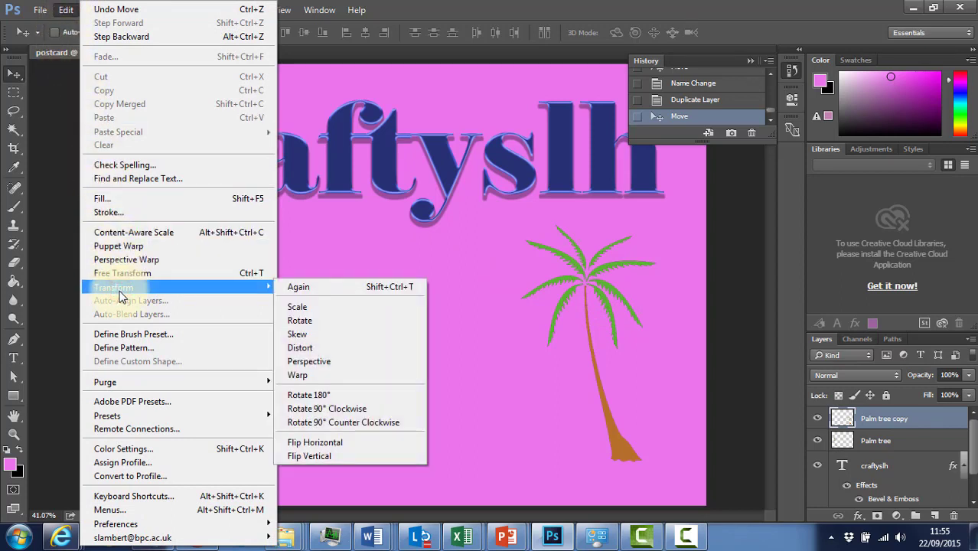
left_click(350, 456)
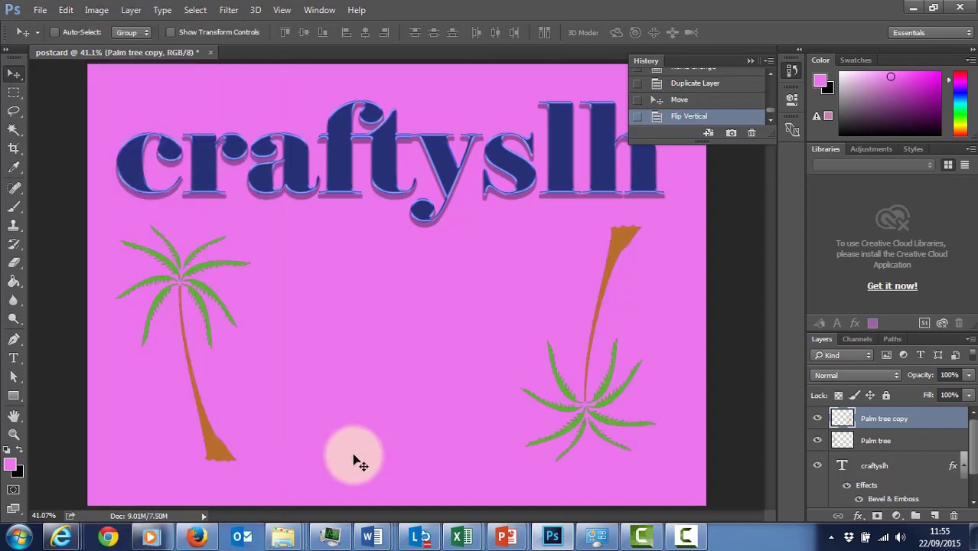
key("ctrl")
key("ctrl+z")
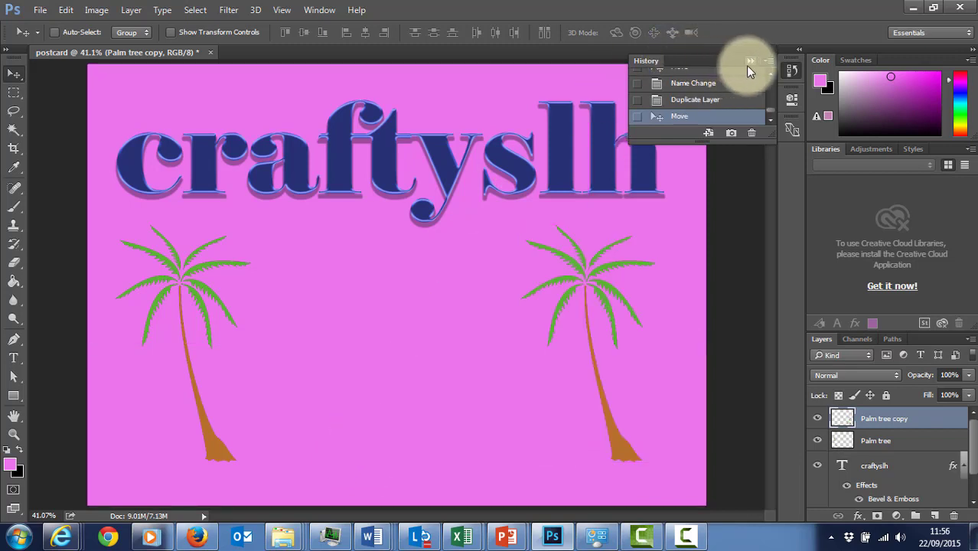
Flip the palm tree copy horizontally so it mirrors the original tree
left_click(771, 107)
scroll(773, 91, "down", 10)
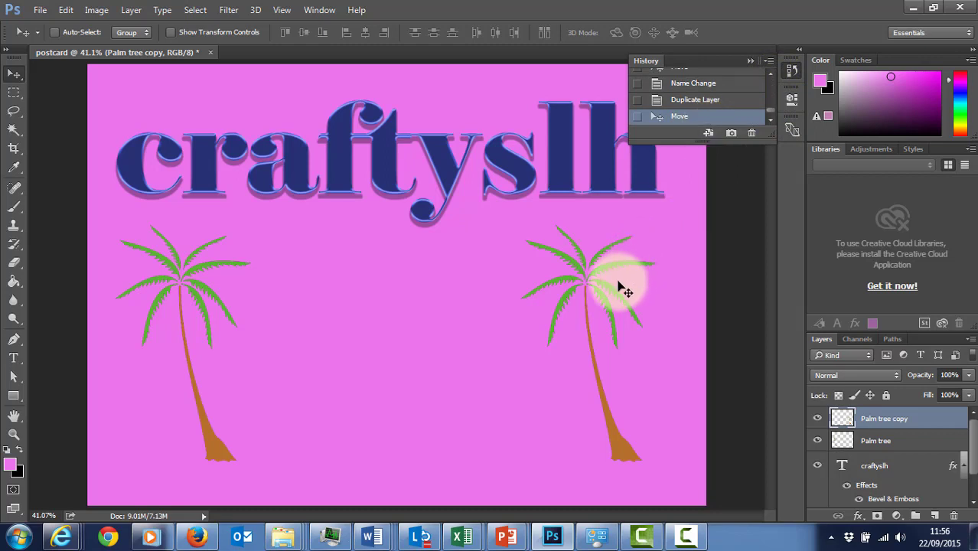
left_click(65, 10)
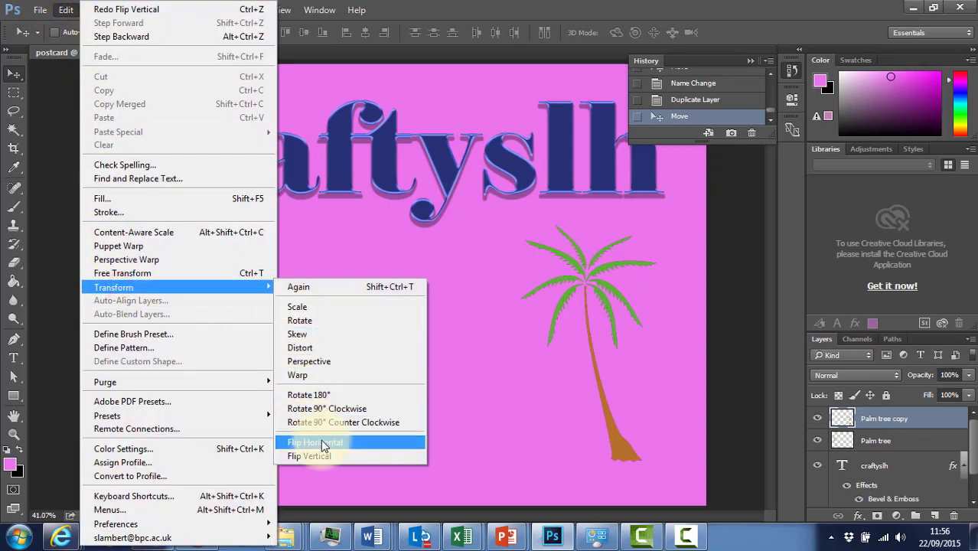
left_click(321, 443)
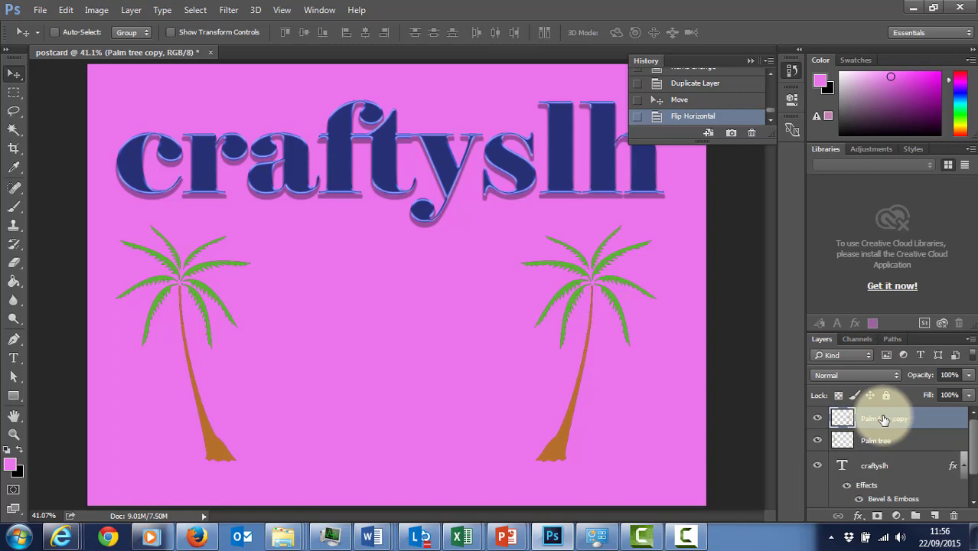
Add a drop shadow to the Palm tree copy layer with distance 5 px, spread 20%, size 0 px and angle 110°
left_click(860, 517)
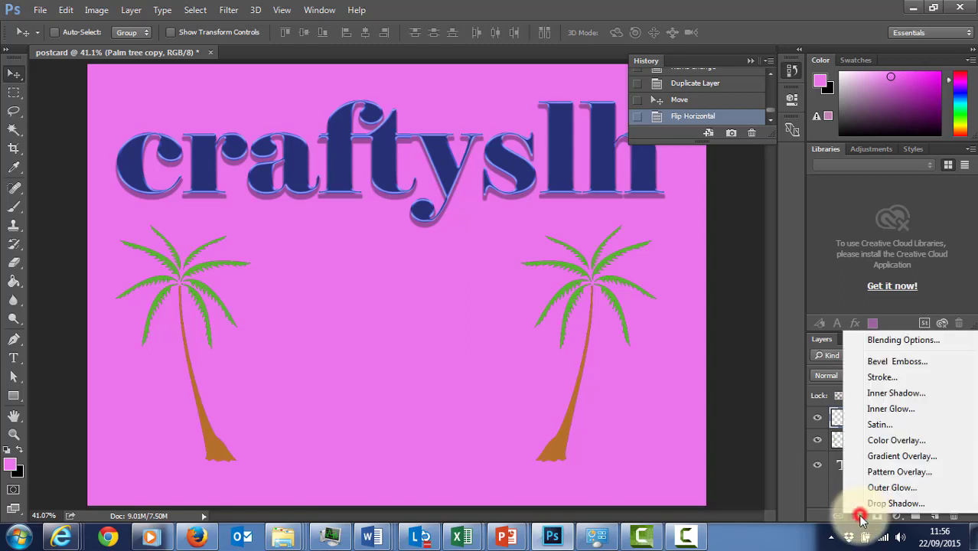
left_click(881, 504)
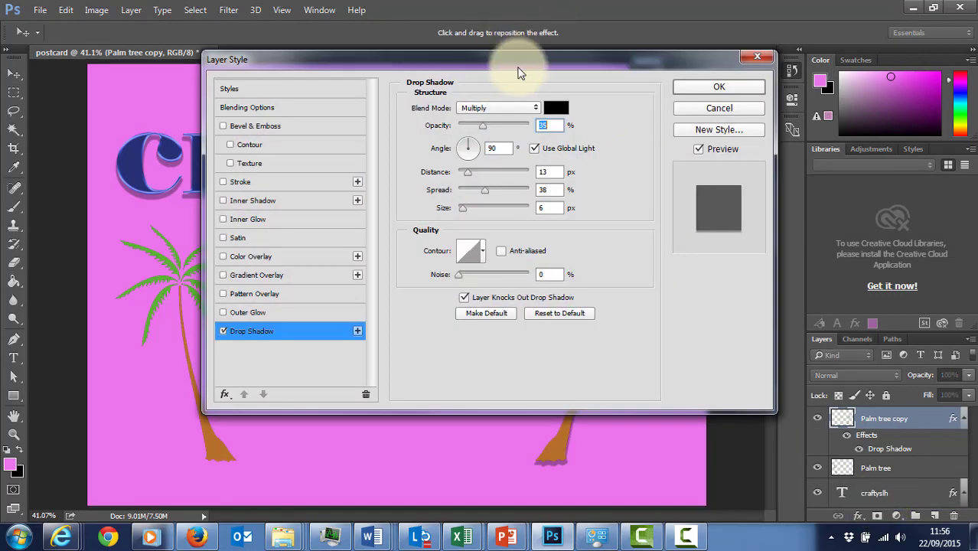
left_click_drag(518, 72, 323, 34)
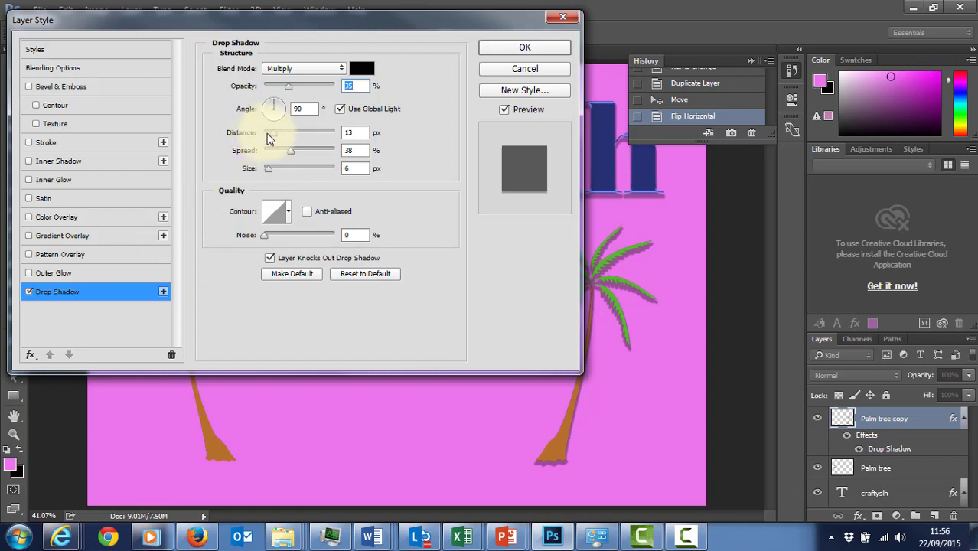
left_click_drag(274, 133, 269, 140)
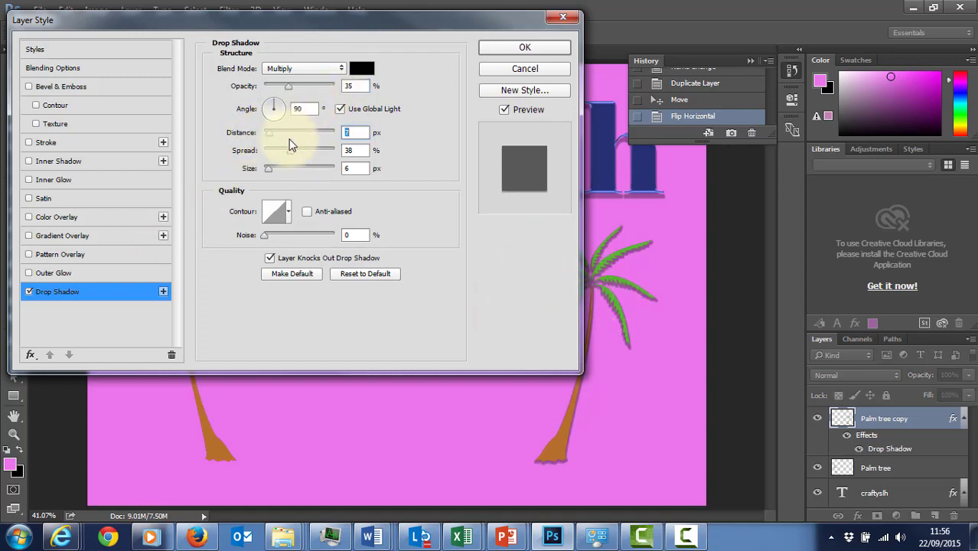
left_click_drag(287, 152, 262, 175)
left_click_drag(269, 133, 271, 99)
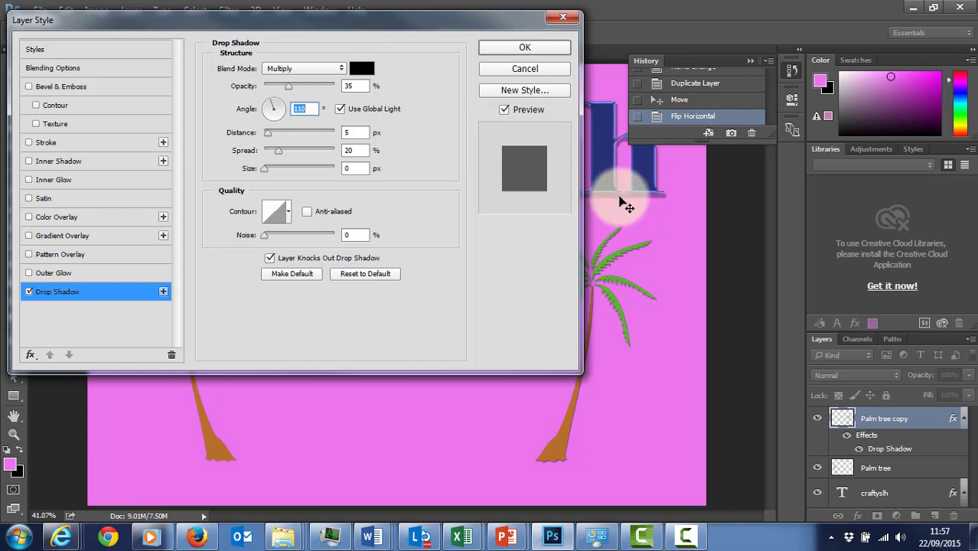
Set the palm tree copy's drop shadow to angle 106°, distance 11 px and spread 13%
mouse_move(279, 105)
left_mouse_down()
mouse_move(273, 96)
mouse_move(288, 110)
mouse_move(285, 97)
mouse_move(280, 115)
mouse_move(279, 103)
left_mouse_up()
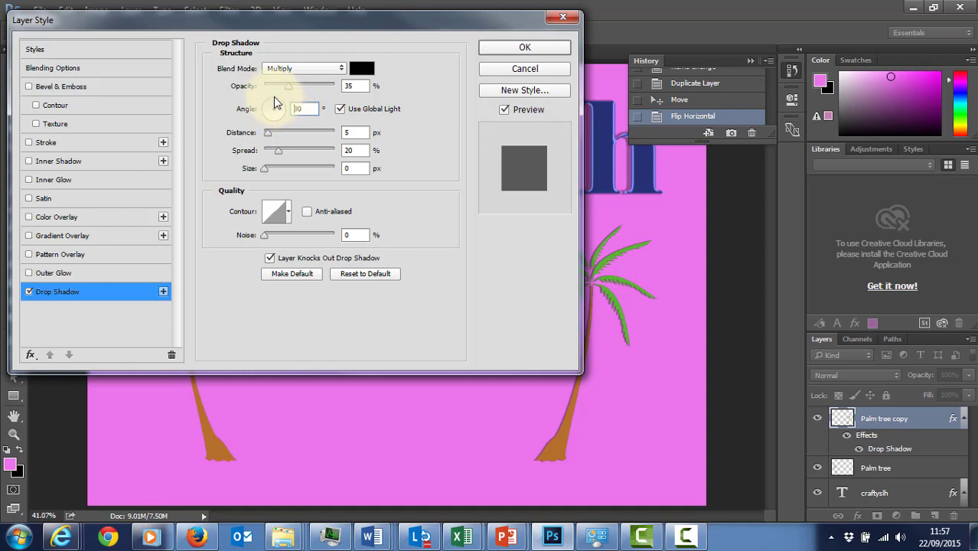
left_click(272, 103)
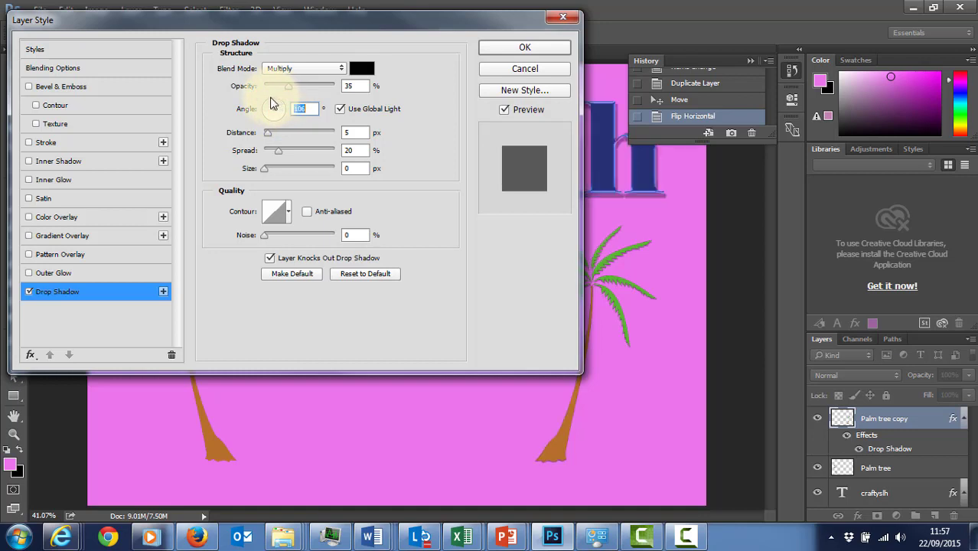
left_click(341, 108)
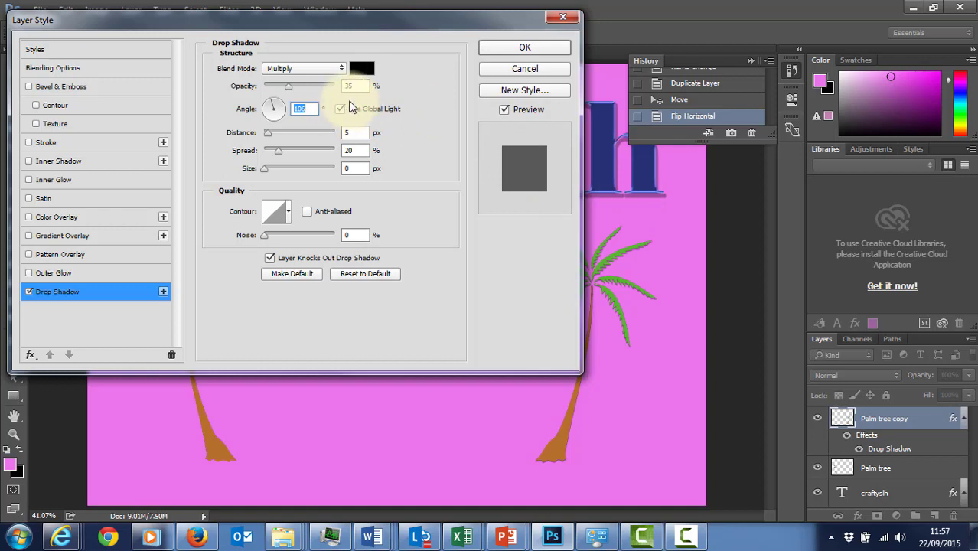
left_click_drag(270, 133, 272, 134)
left_click(276, 153)
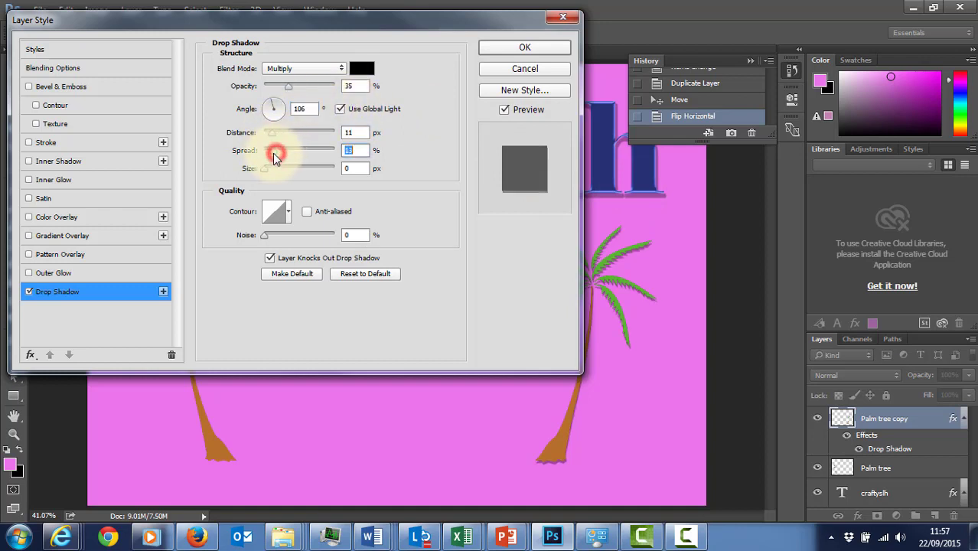
Set the drop shadow's angle to 146° and size to 13 px, and apply the layer style
mouse_move(272, 102)
left_mouse_down()
mouse_move(286, 102)
mouse_move(277, 96)
mouse_move(269, 115)
left_mouse_up()
left_click(267, 108)
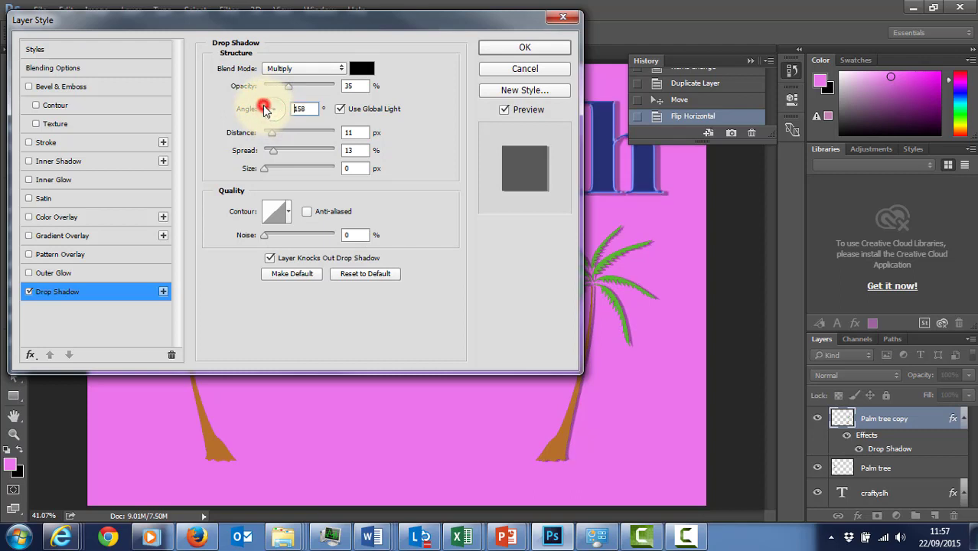
left_click_drag(264, 110, 265, 107)
left_click(263, 106)
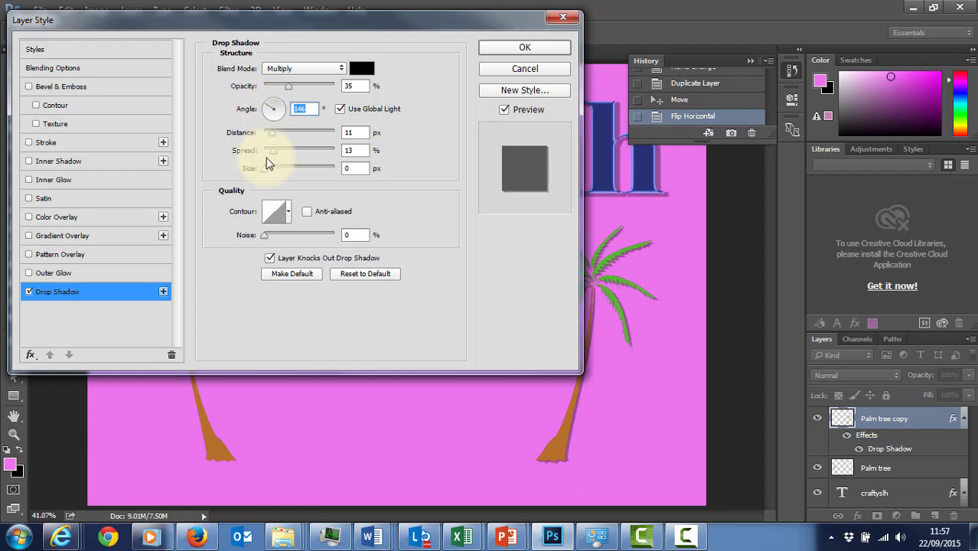
left_click_drag(265, 170, 274, 170)
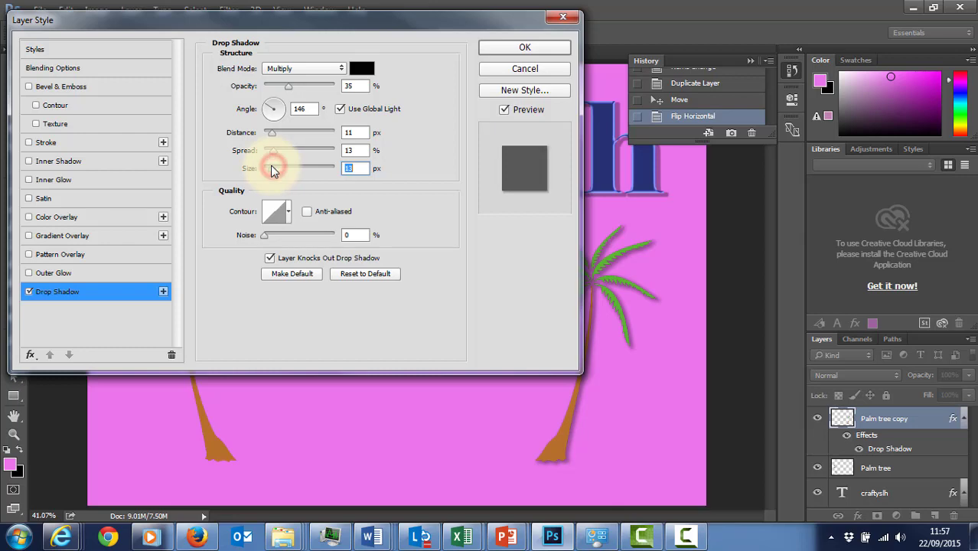
left_click(515, 45)
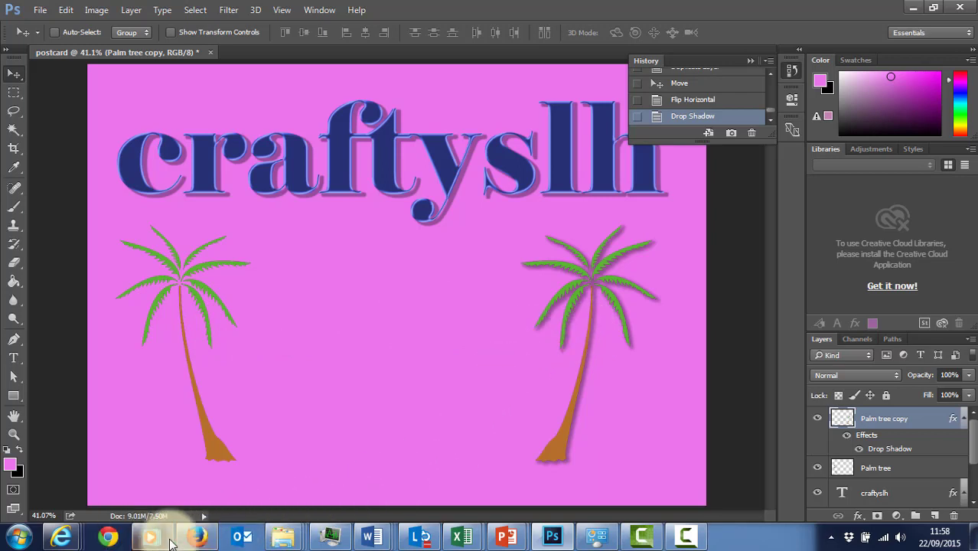
Switch to Firefox, return to the palm tree image results and open the source page of the green cedar tree picture
left_click(200, 537)
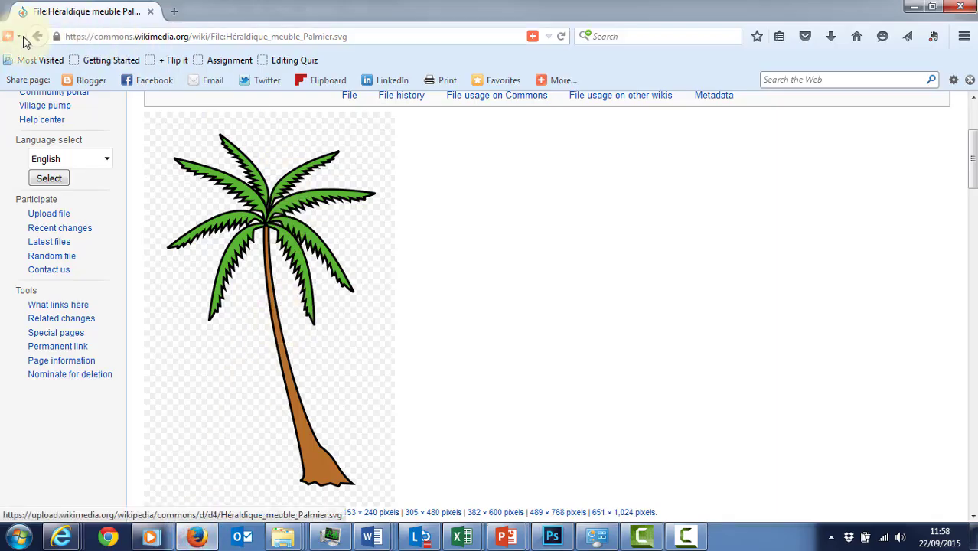
left_click(35, 37)
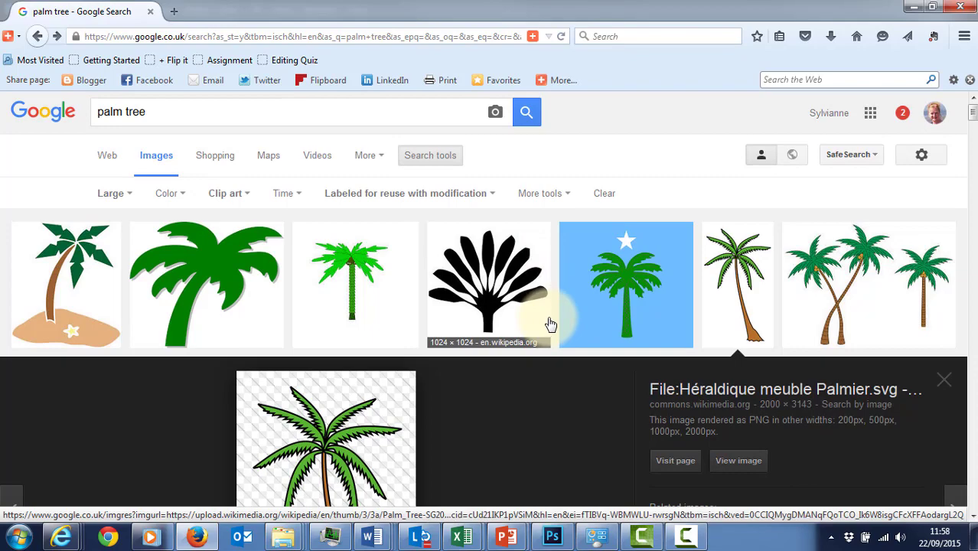
scroll(550, 323, "down", 4)
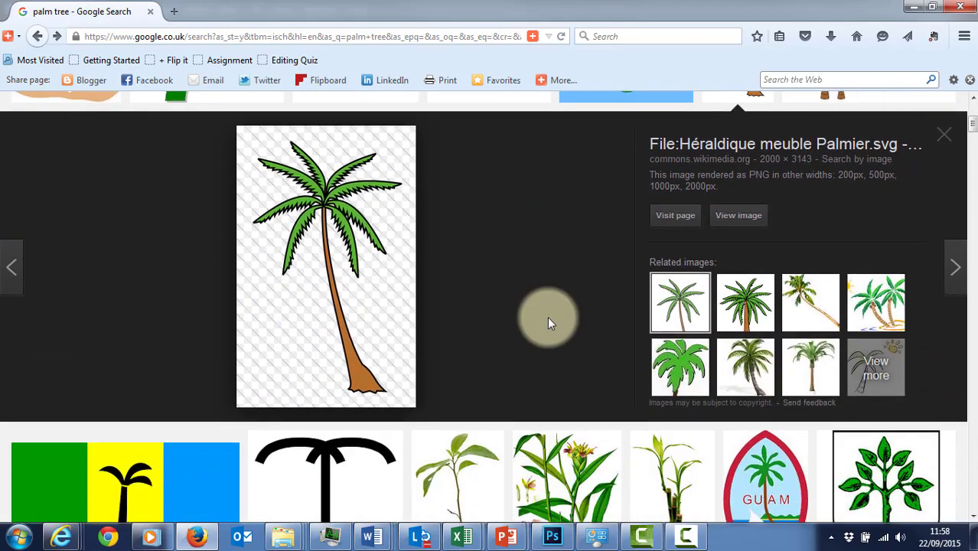
scroll(547, 316, "down", 4)
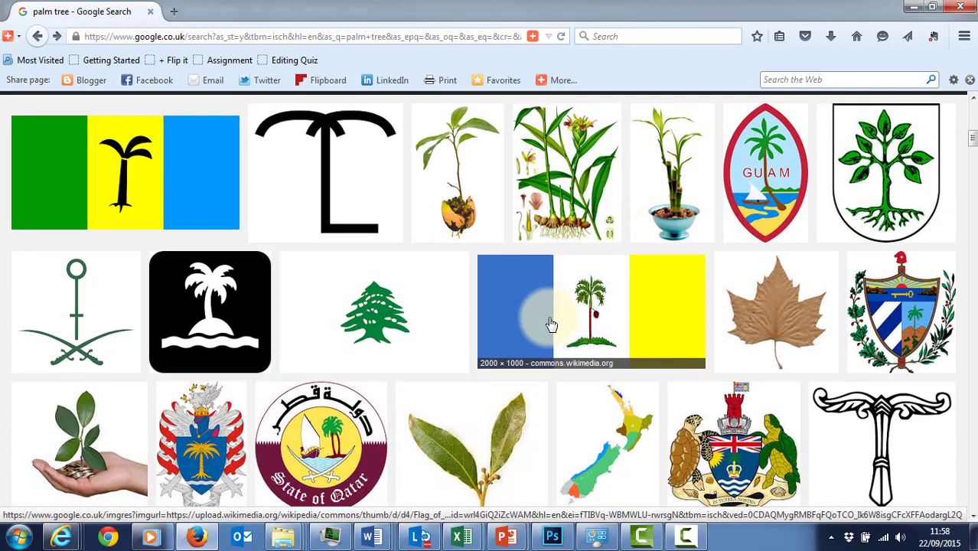
left_click(390, 324)
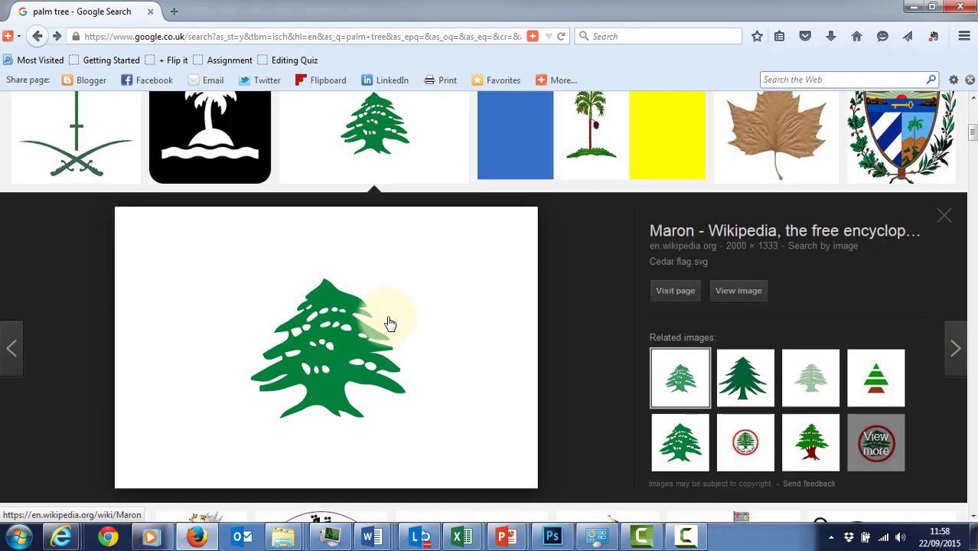
left_click(671, 290)
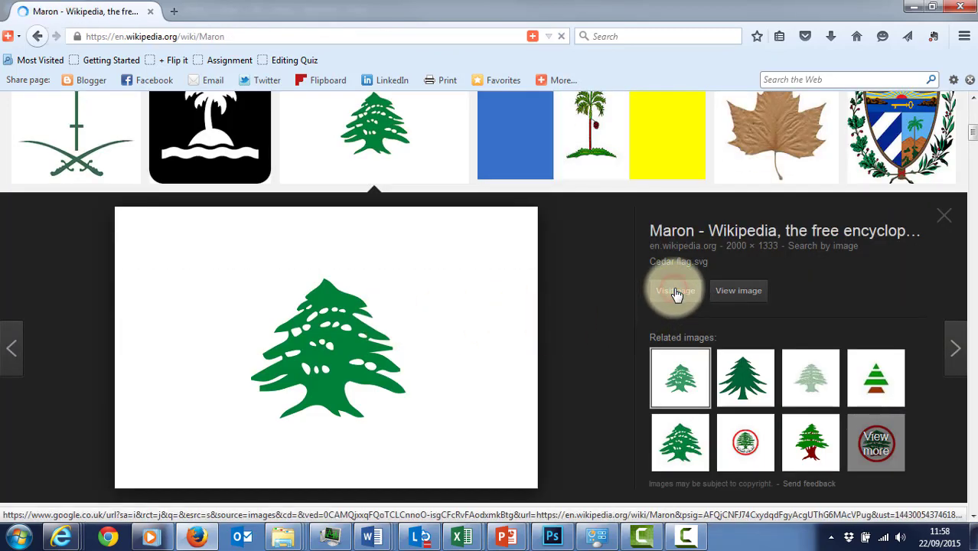
Find the cedar tree image in the Maronites box of the article and bring it into the Photoshop postcard between the palms
scroll(538, 316, "down", 4)
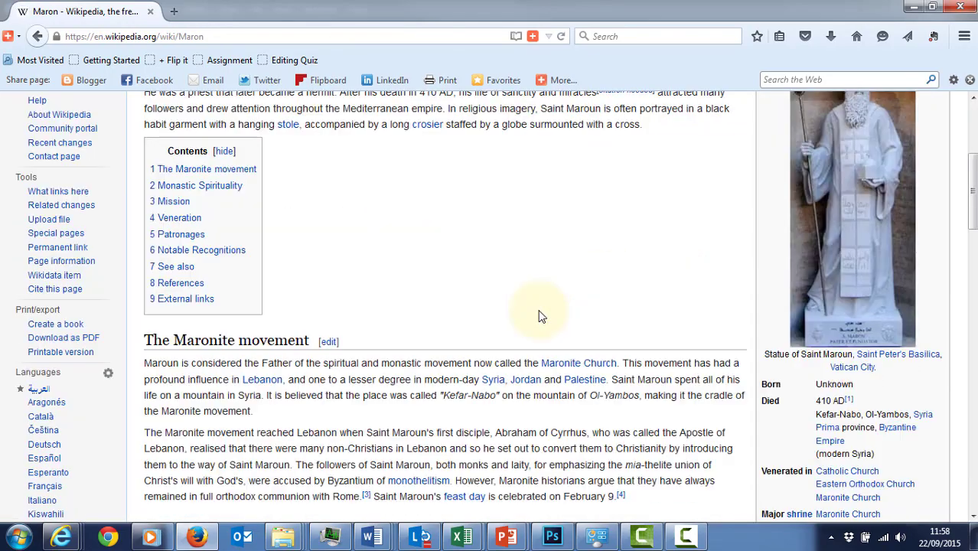
scroll(539, 312, "down", 6)
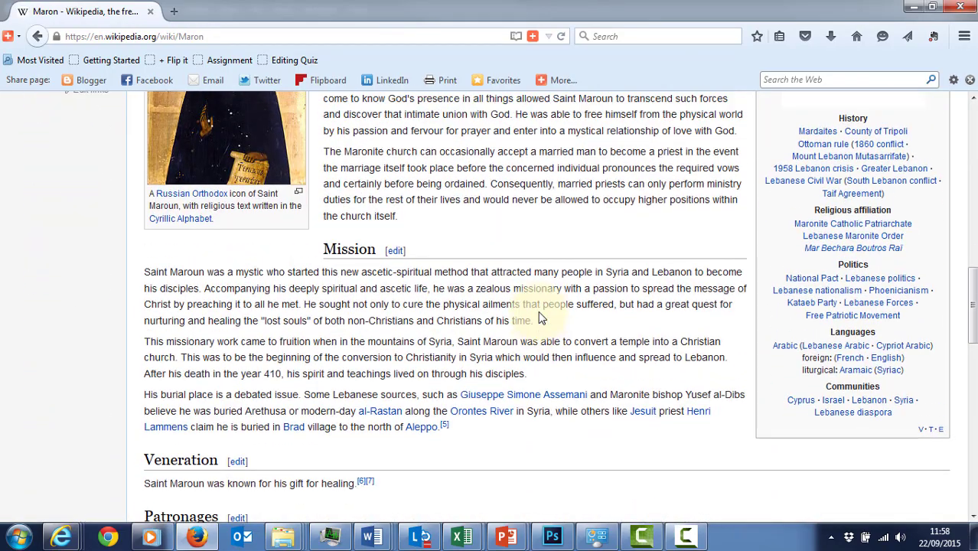
scroll(539, 314, "up", 3)
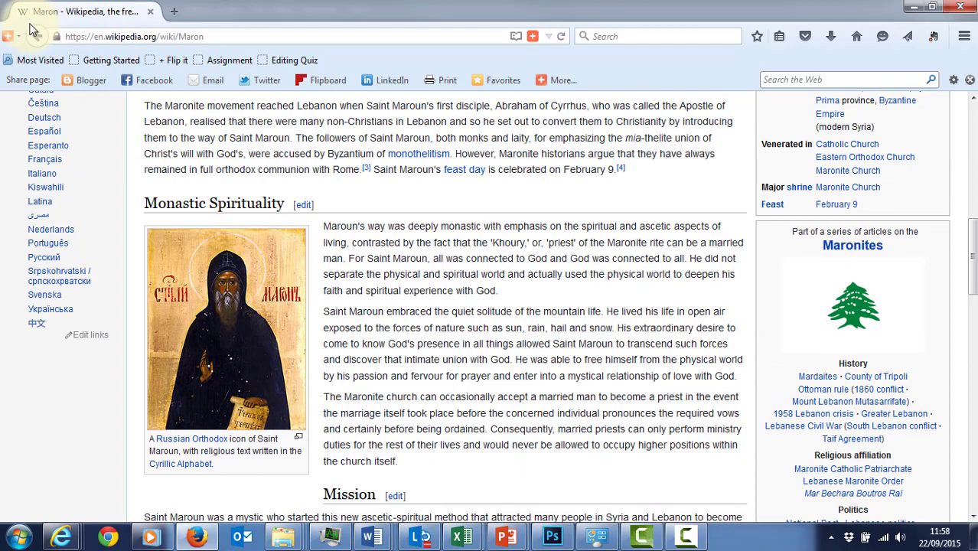
scroll(613, 291, "down", 1)
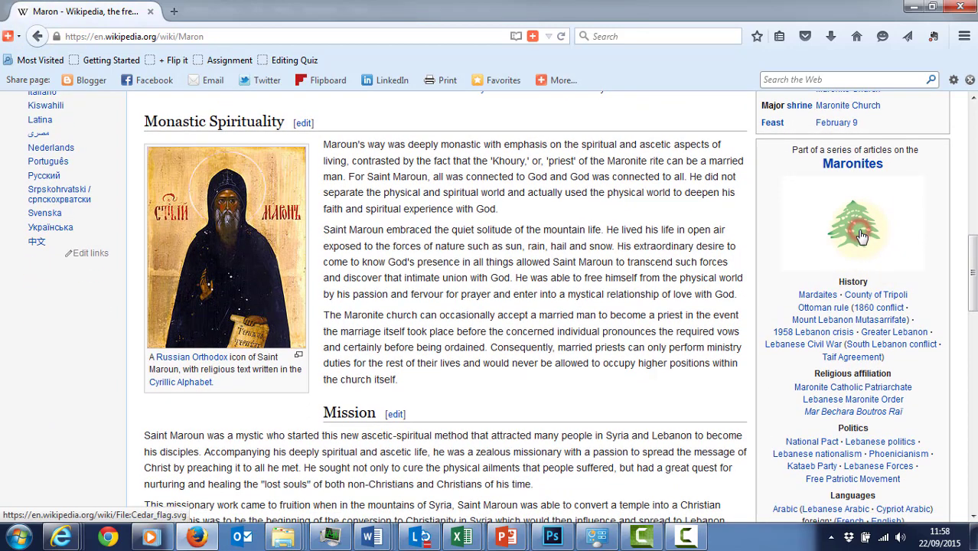
left_click_drag(863, 236, 363, 338)
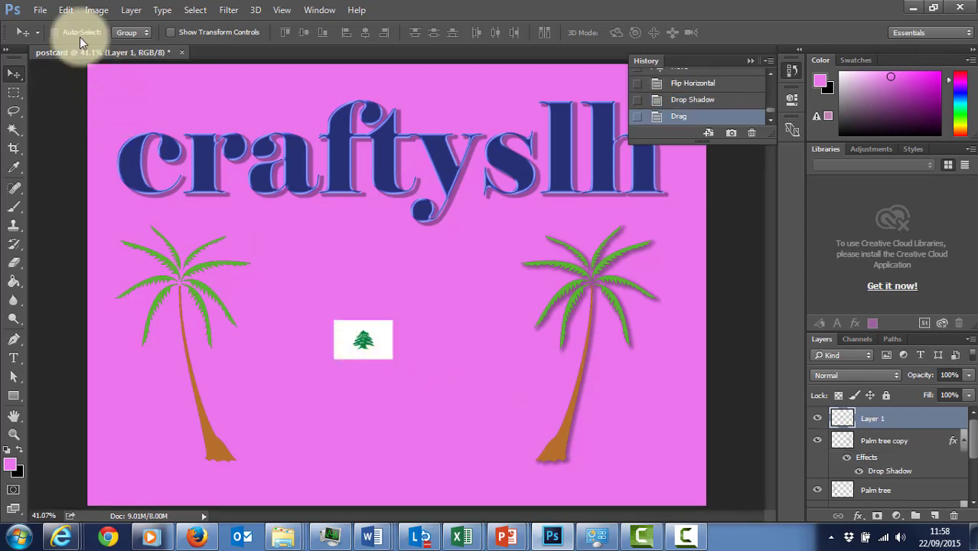
Scale the cedar image up to about a third of the postcard's width and move it midway between the two palm trees
left_click(67, 11)
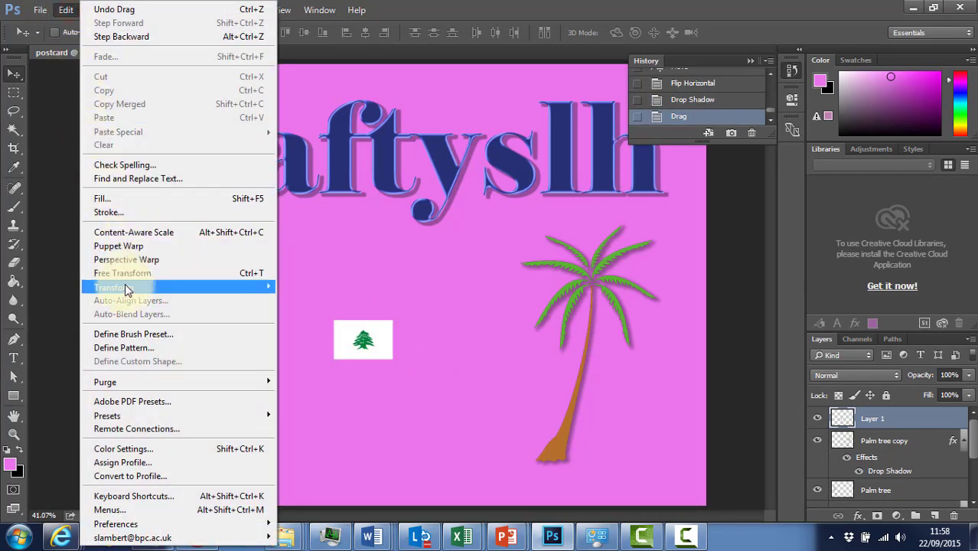
mouse_move(125, 287)
left_click(314, 307)
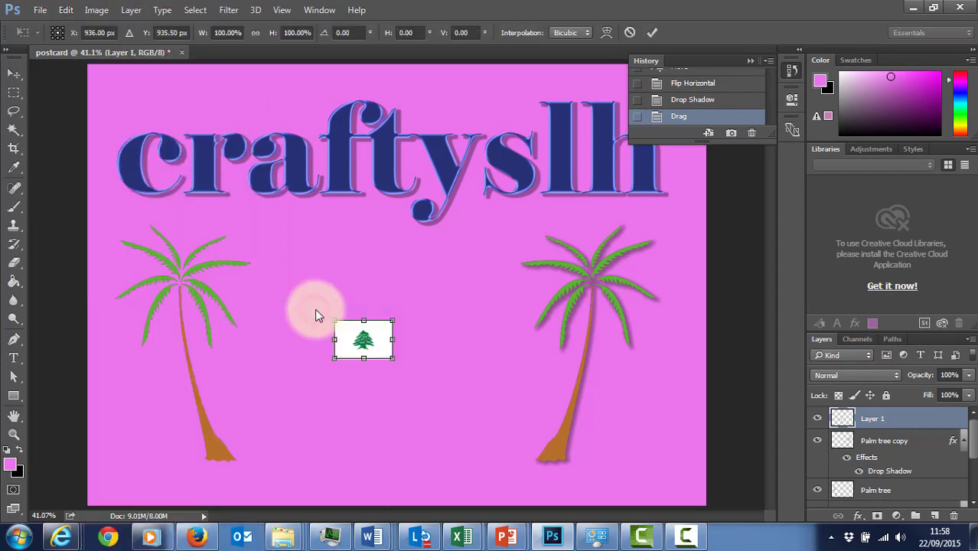
left_click_drag(393, 322, 538, 246)
key("Return")
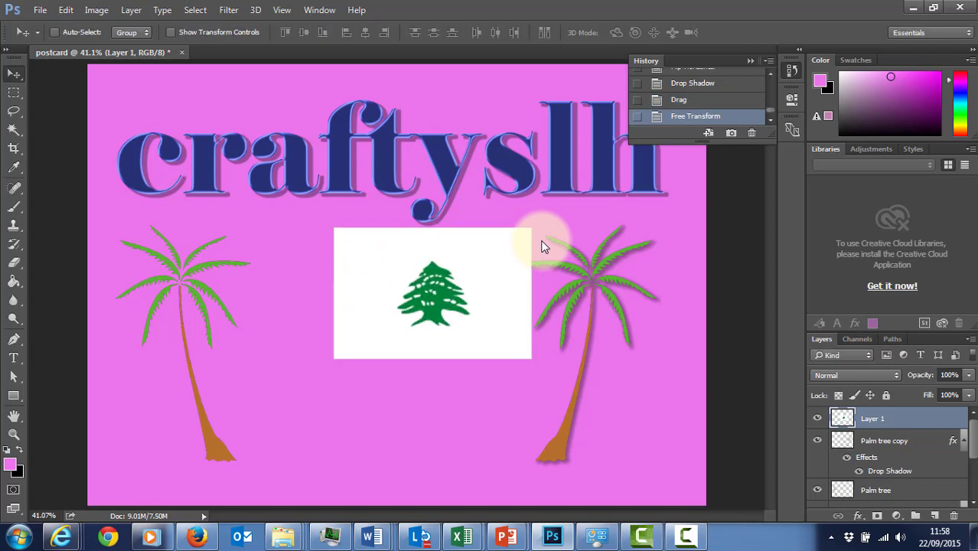
left_click_drag(437, 299, 388, 309)
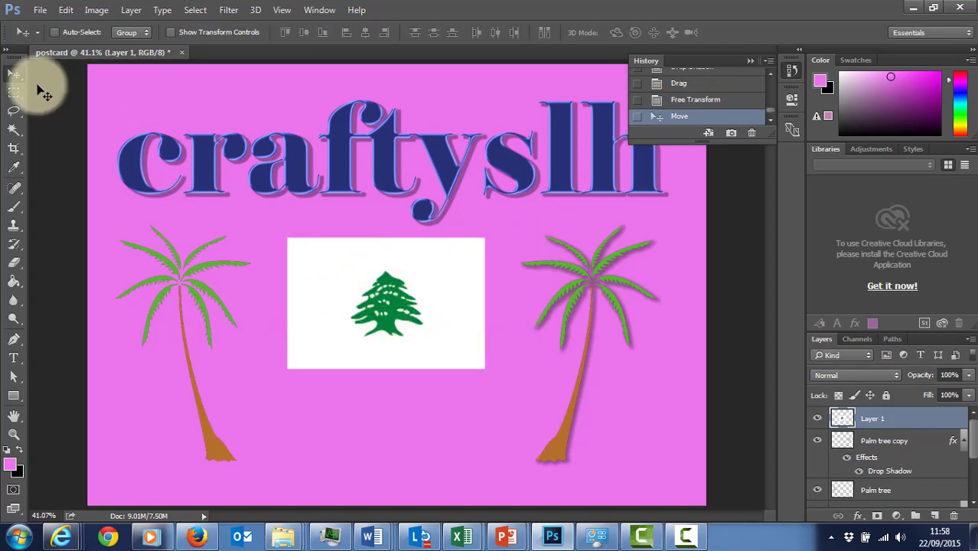
With the Magic Wand at tolerance 32, select the white background around the cedar and add white gaps in its upper and middle foliage
left_click(14, 128)
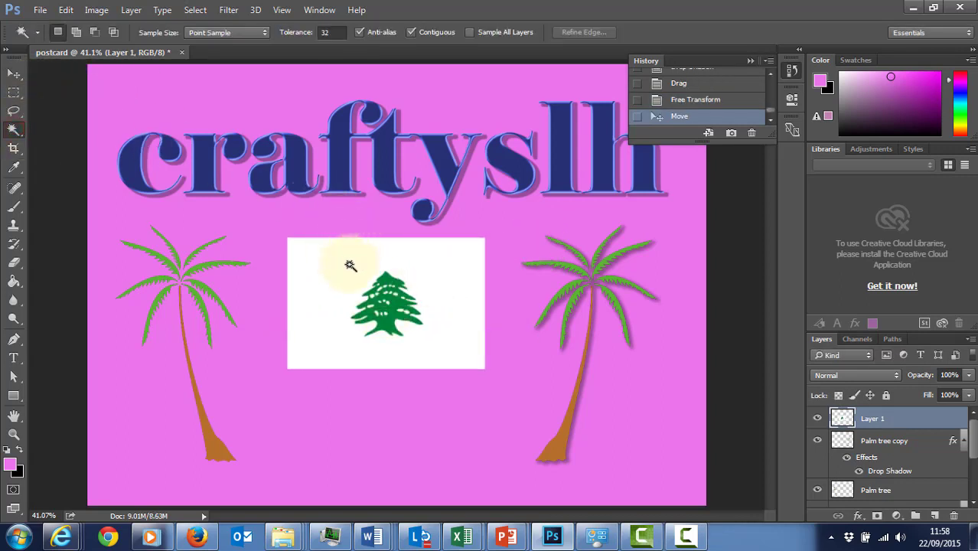
left_click(350, 268)
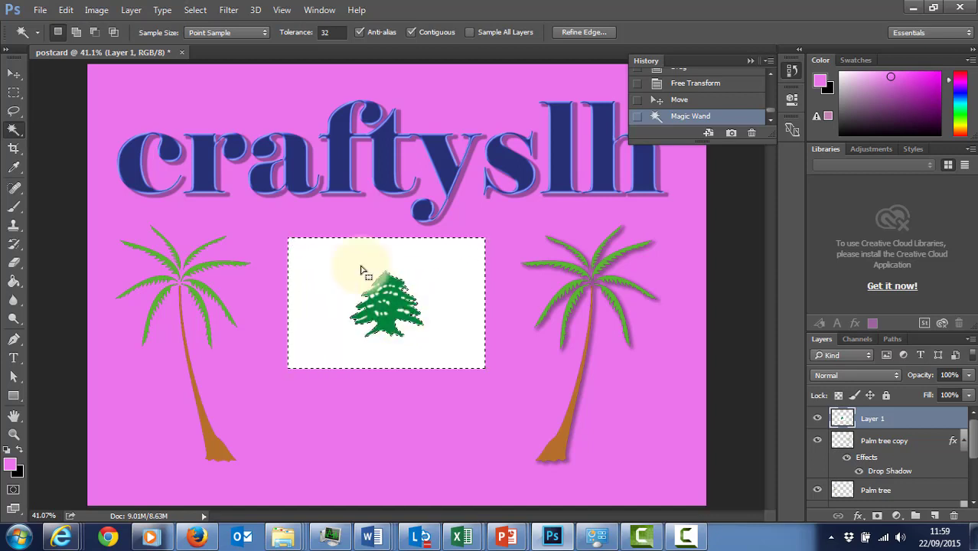
key("ctrl+plus")
key("ctrl+plus")
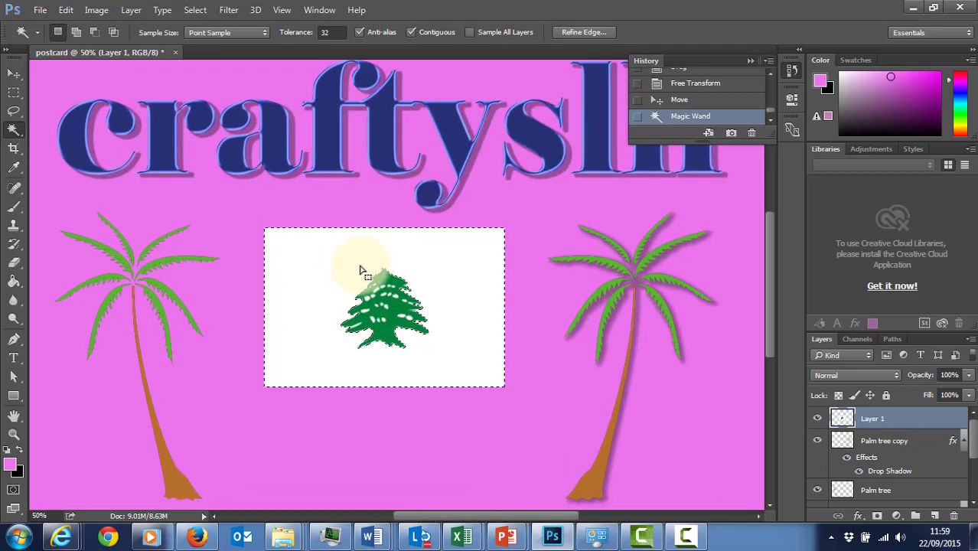
key("ctrl+plus")
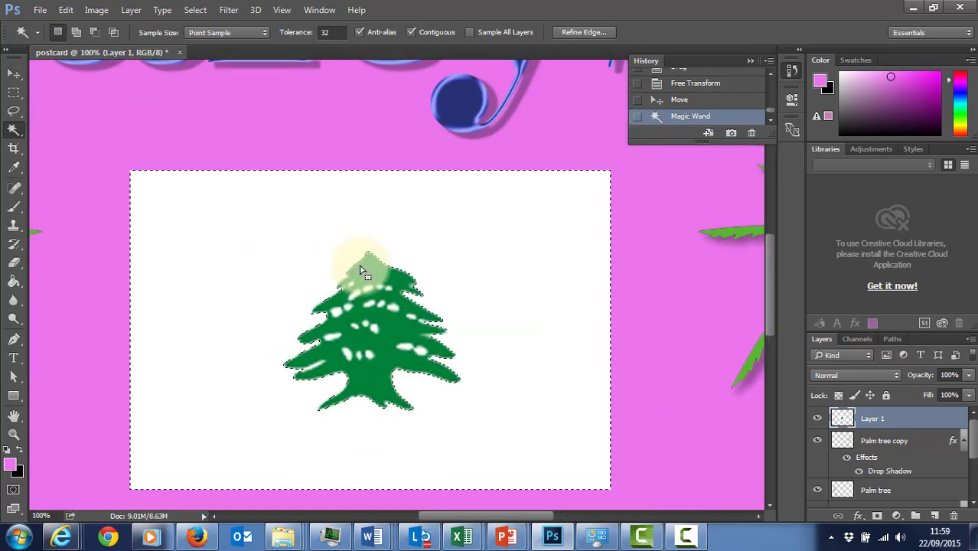
key("ctrl+plus")
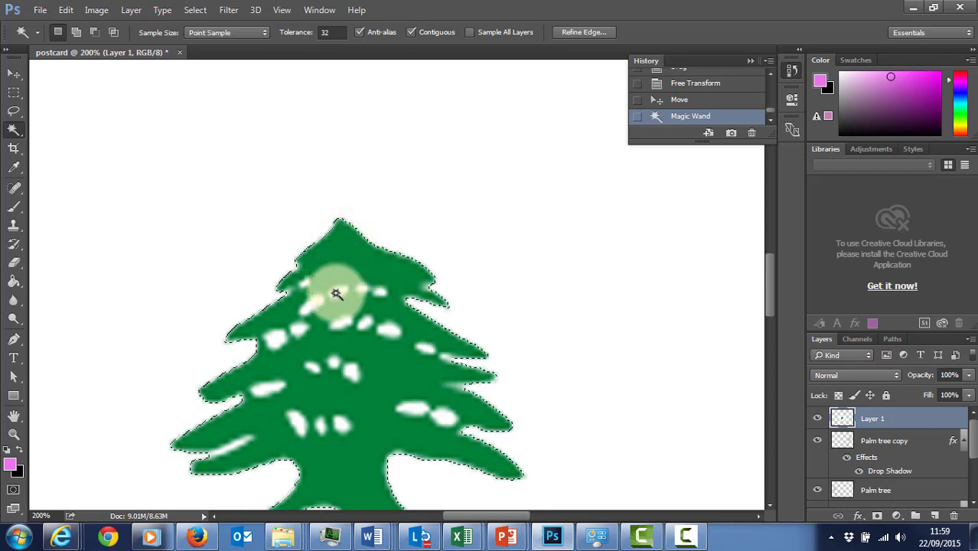
key("shift")
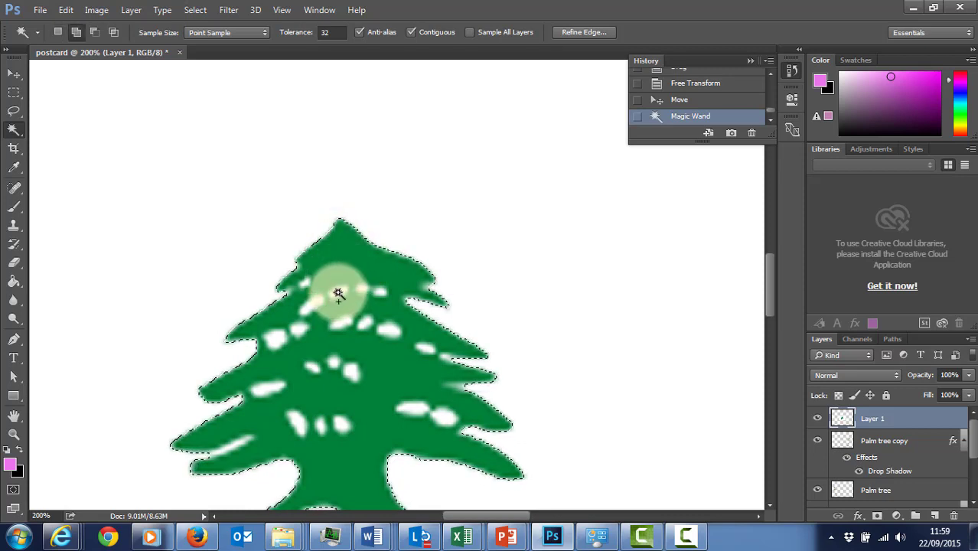
left_click(339, 294, "shift")
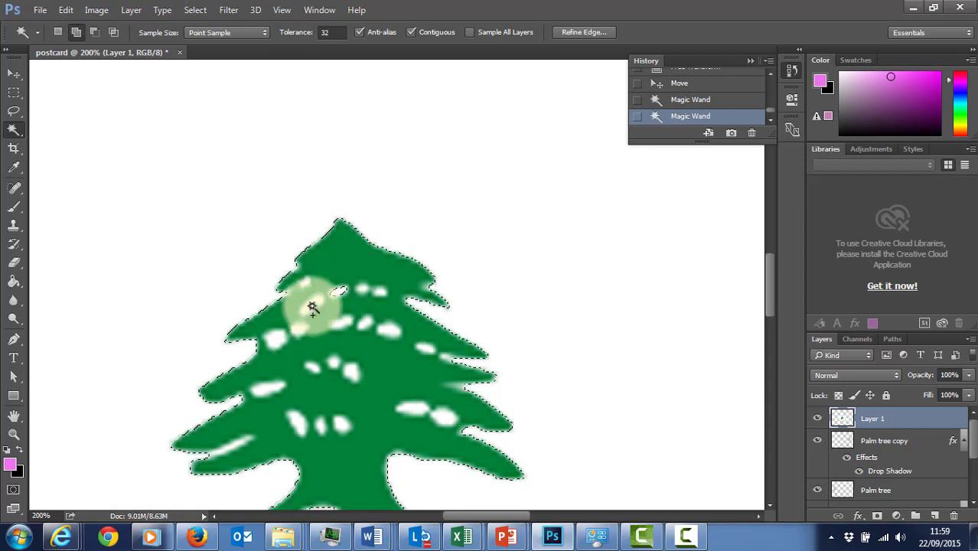
left_click(312, 307, "shift")
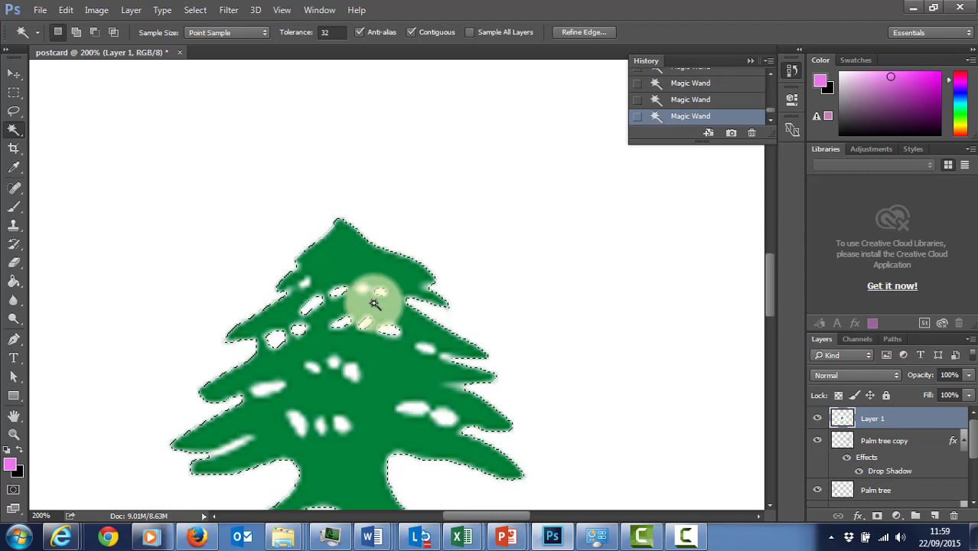
key("shift")
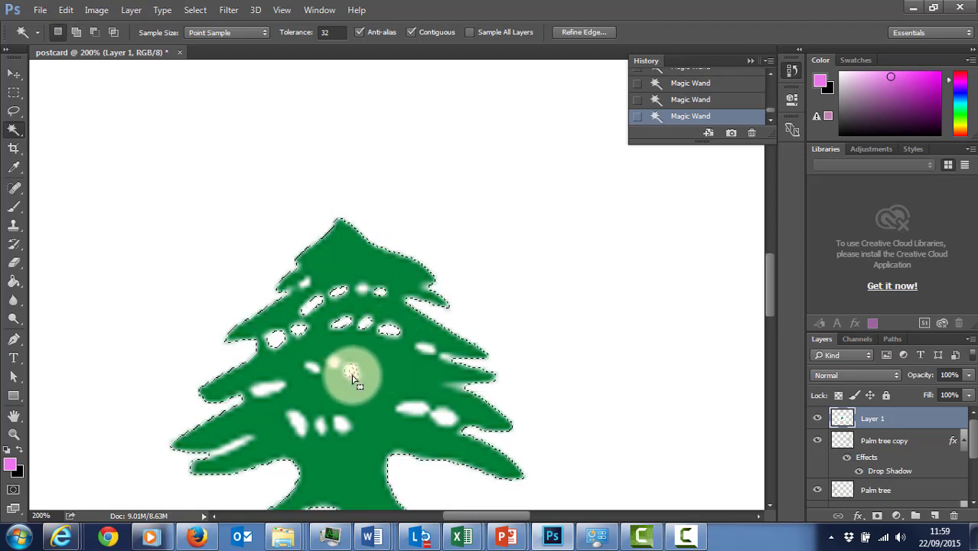
Set the Magic Wand tolerance to 50 and add the white gaps in the cedar's lower foliage to the selection
left_click(337, 29)
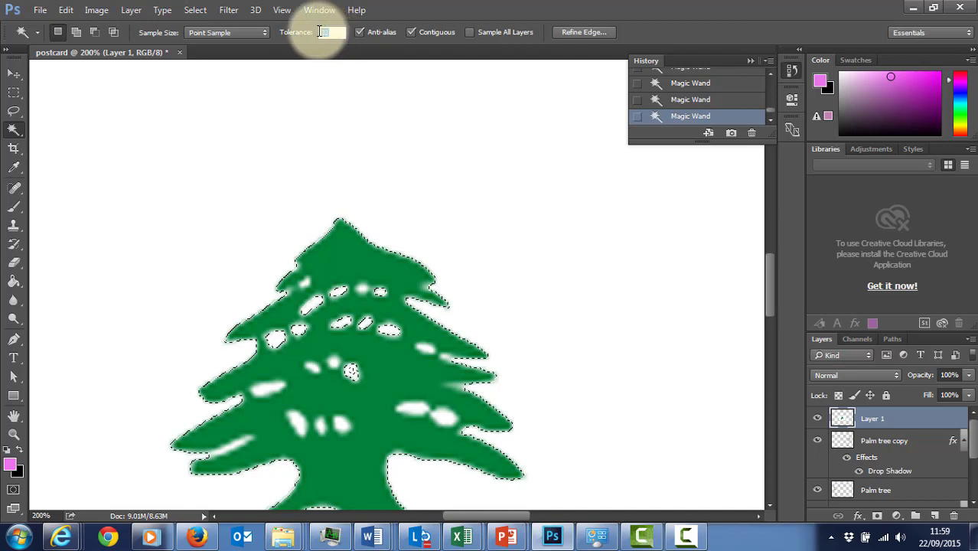
type("50")
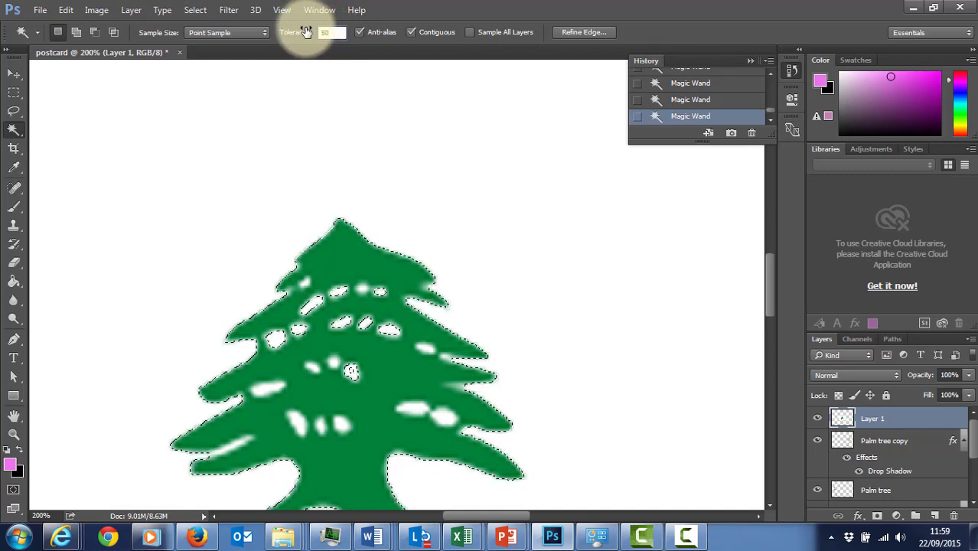
left_click(415, 409, "shift")
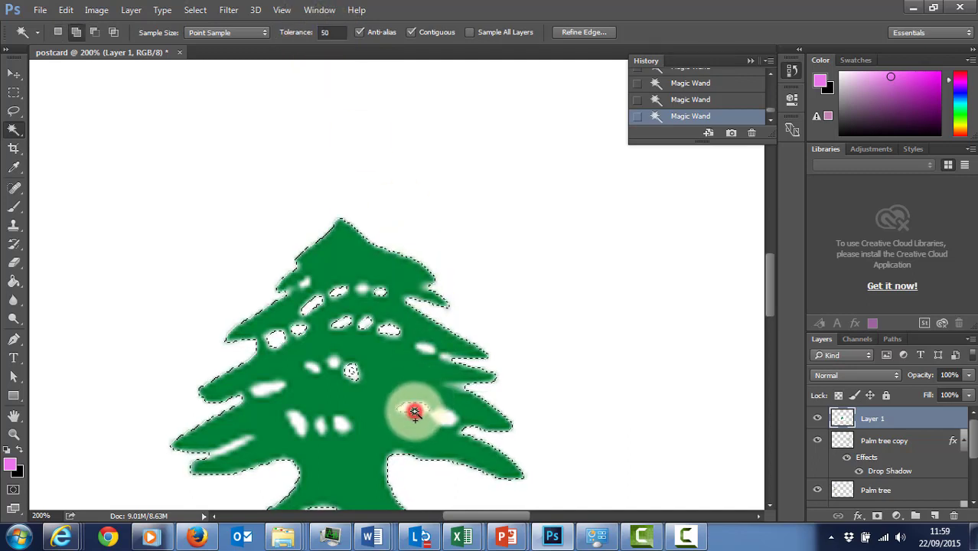
left_click(446, 419, "shift")
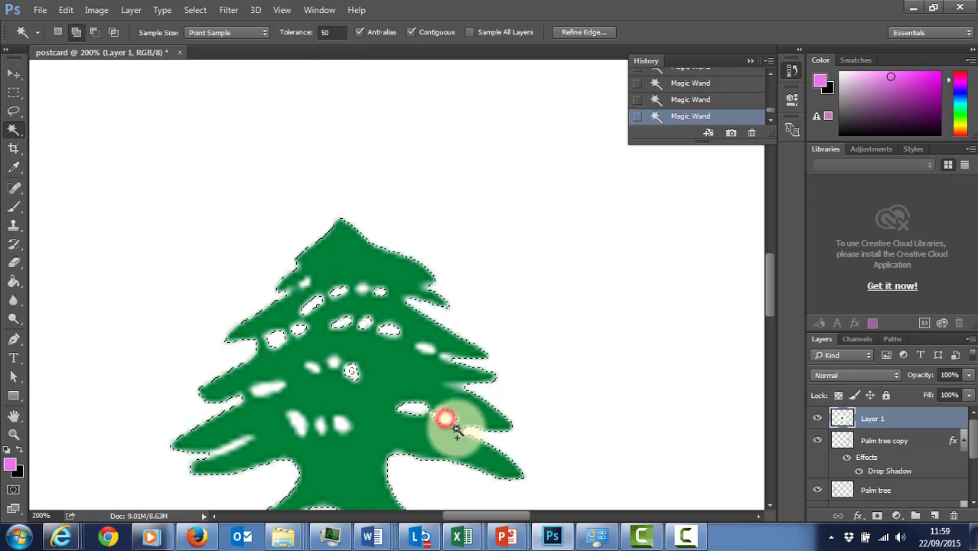
left_click(342, 429, "shift")
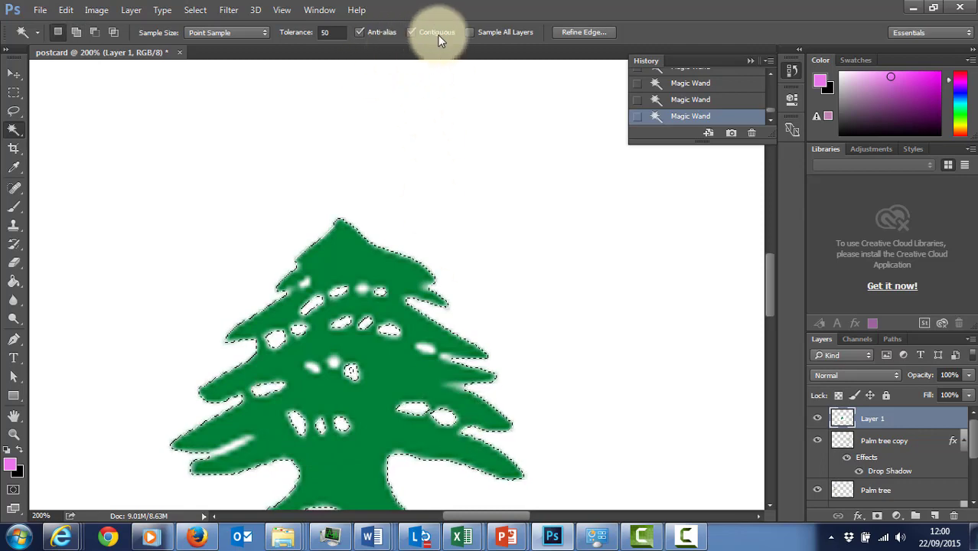
Extend the selection to all similar white areas of the cedar image and delete them from Layer 1
left_click(193, 10)
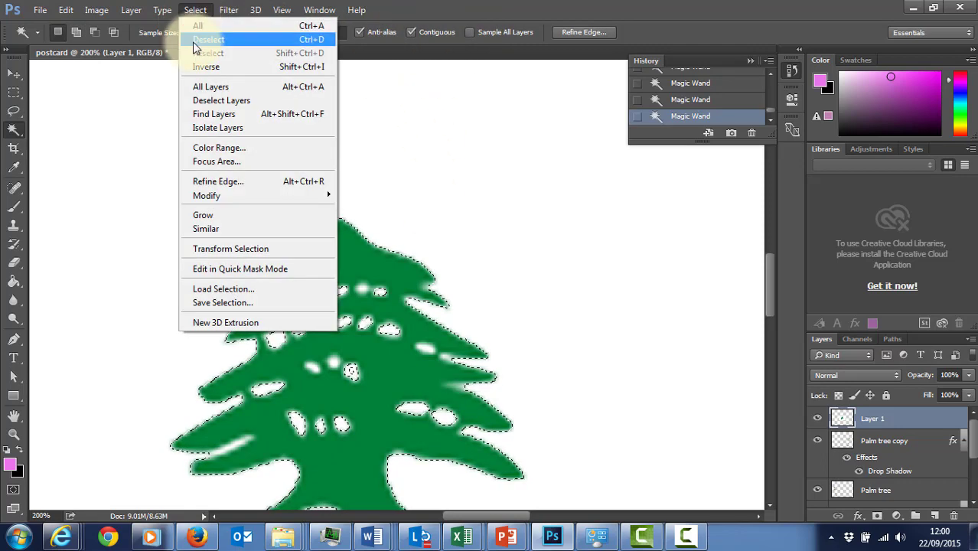
left_click(227, 228)
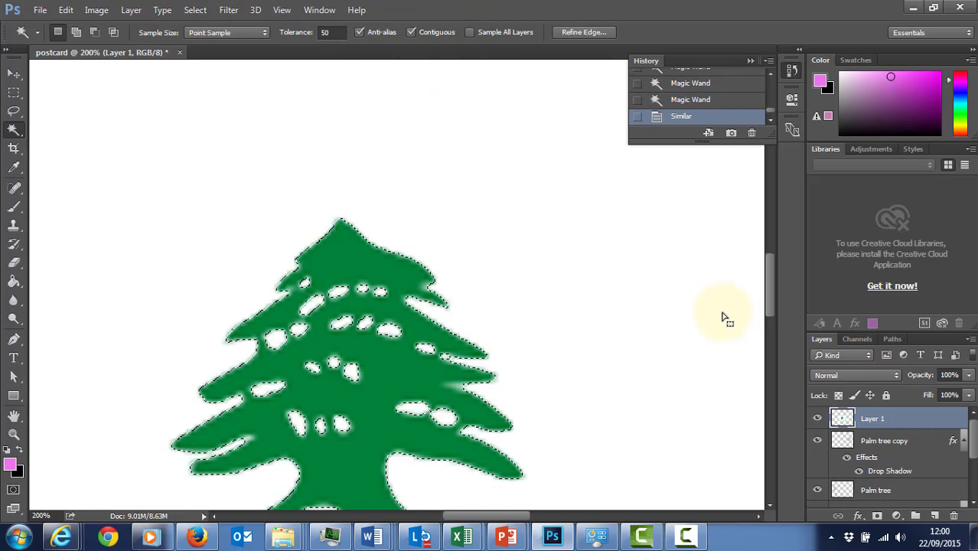
scroll(655, 319, "down", 1)
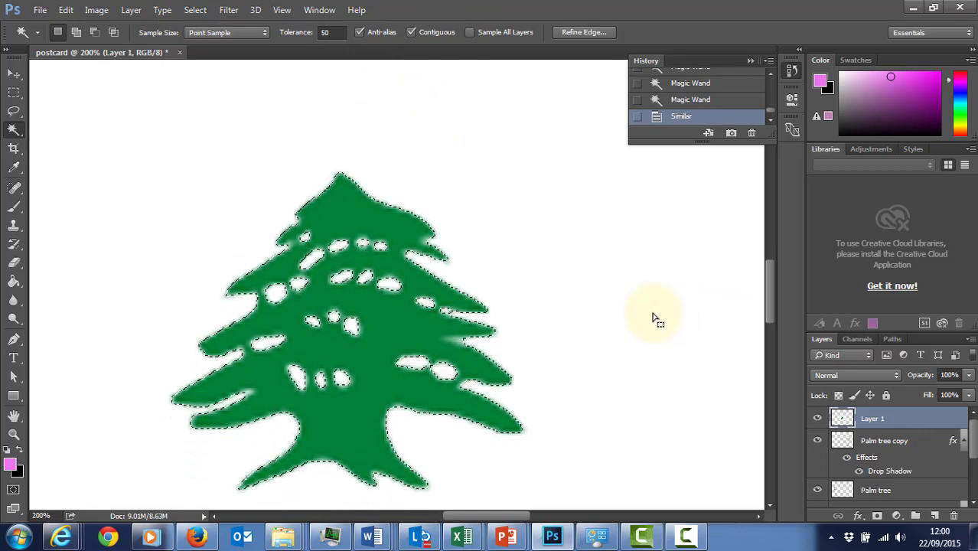
left_click(348, 233)
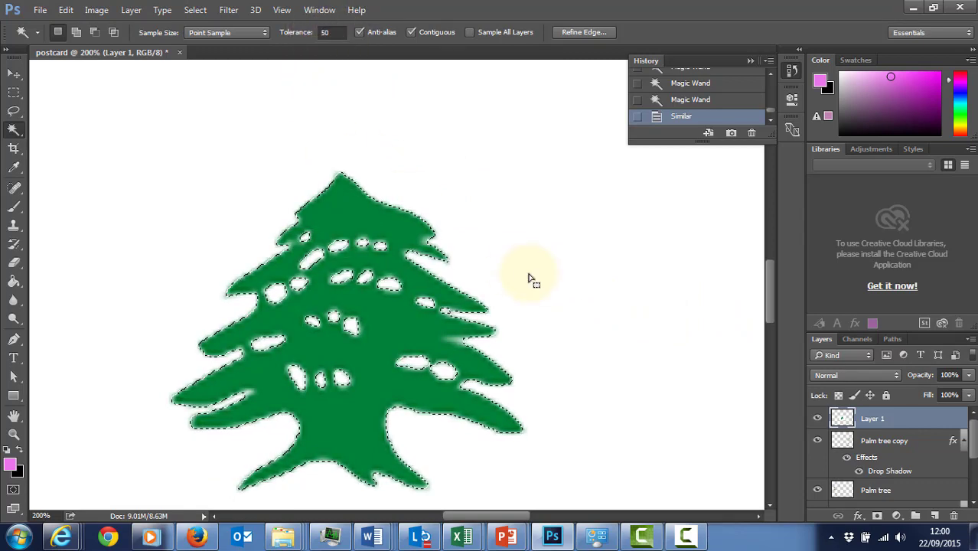
key("Delete")
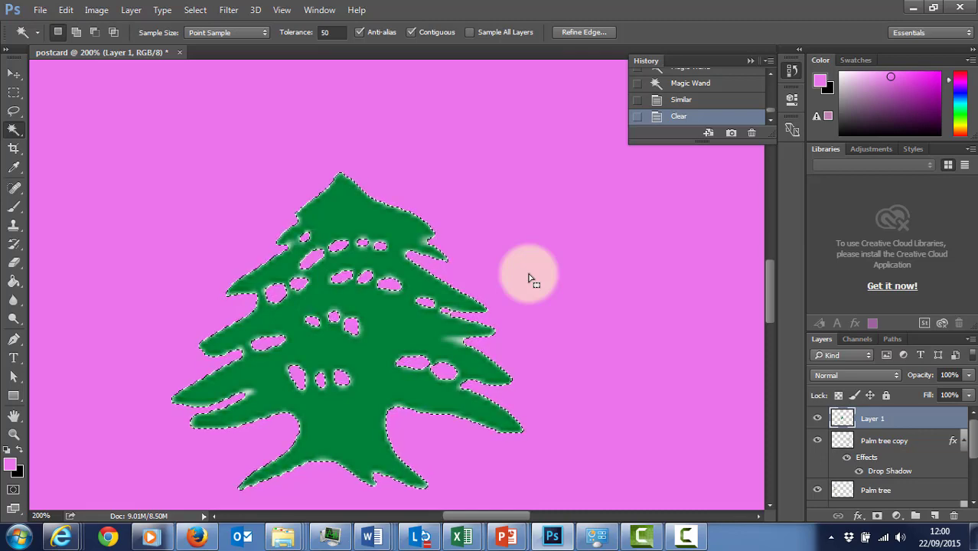
key("ctrl+minus")
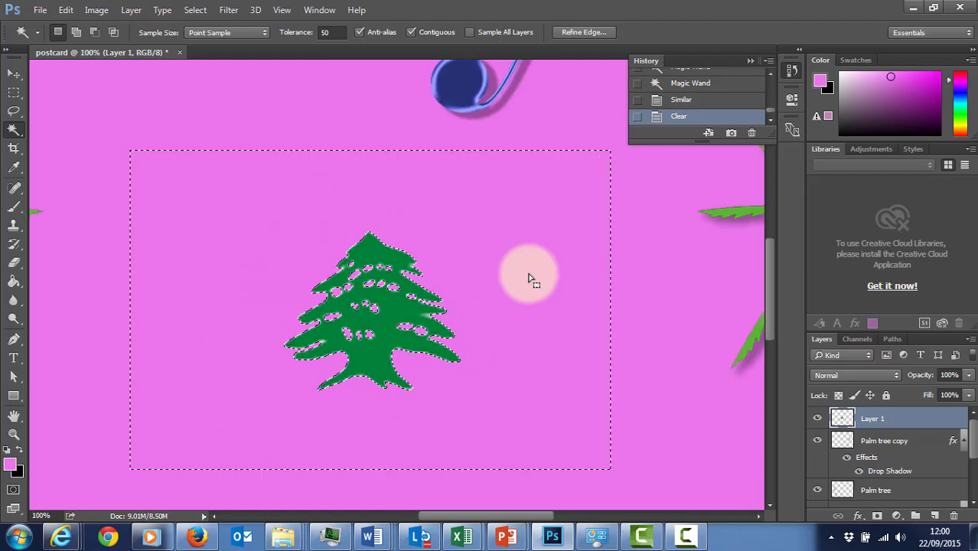
key("ctrl+minus")
key("ctrl+minus")
key("ctrl+minus")
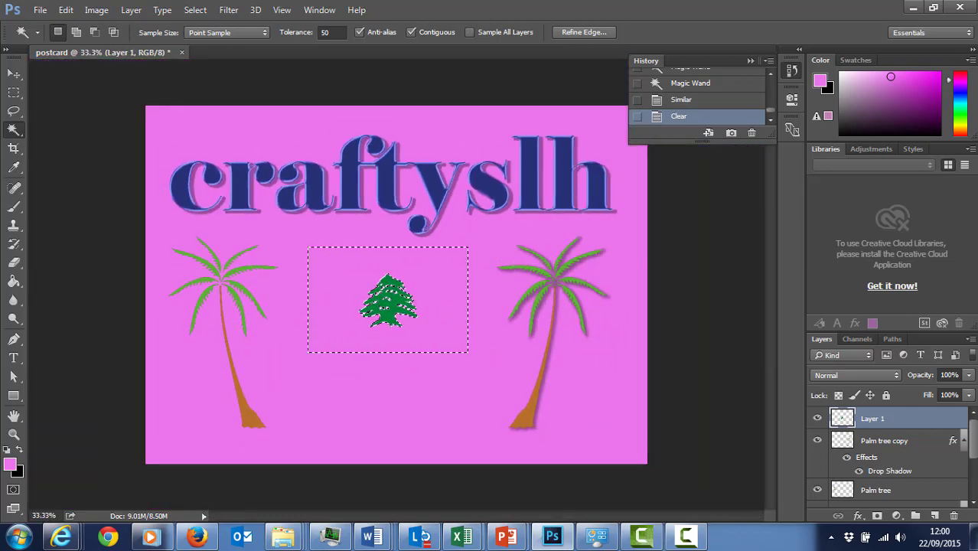
Hide the cedar's Layer 1 and deselect the selection around the tree
left_click(601, 302)
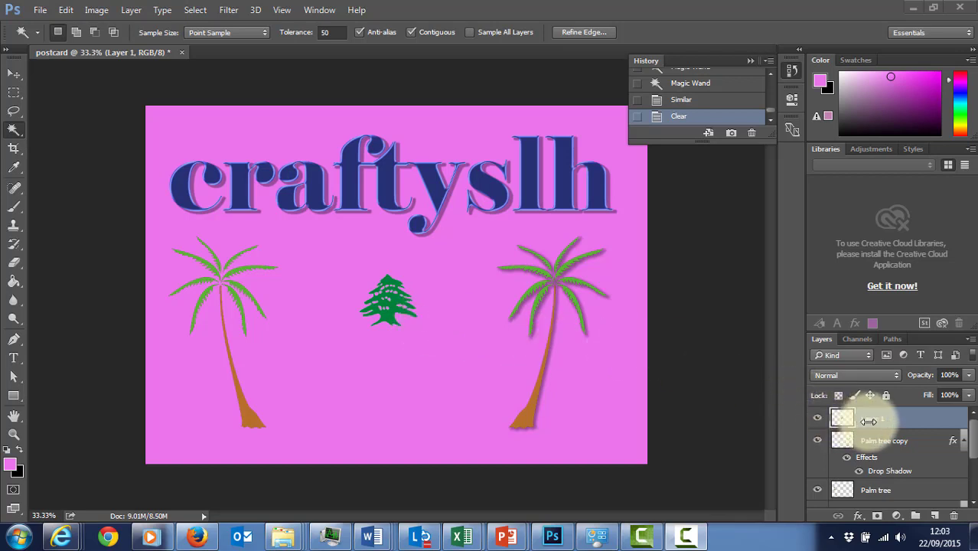
left_click(817, 420)
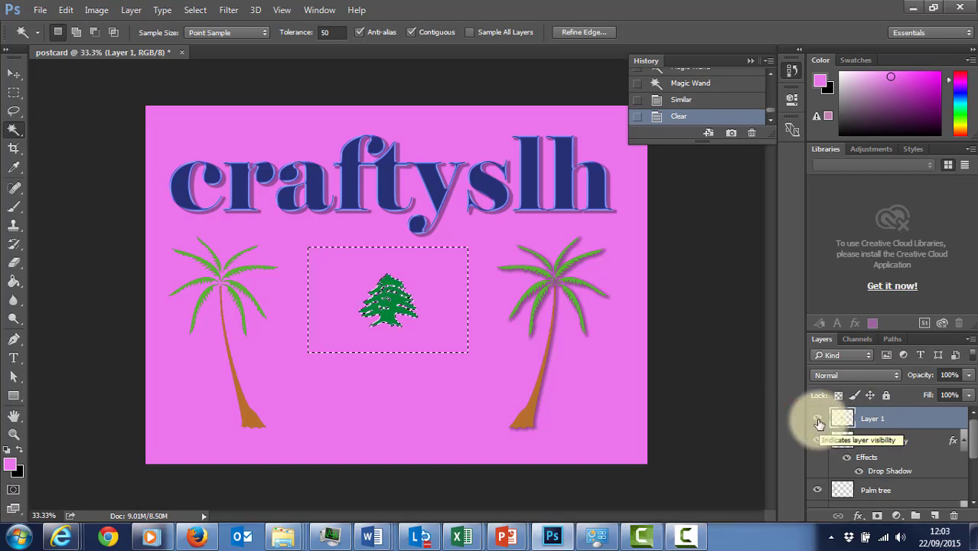
left_click(817, 420)
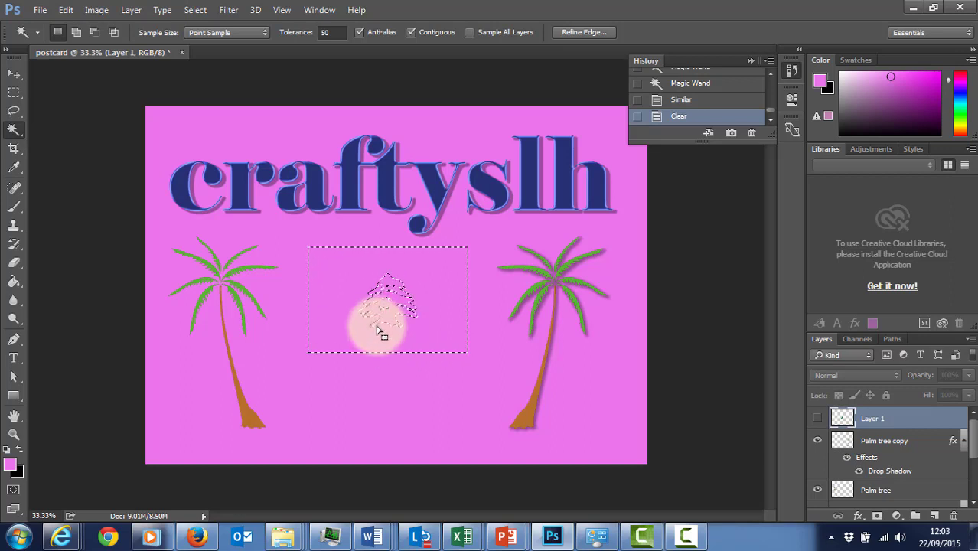
left_click(195, 10)
left_click(197, 10)
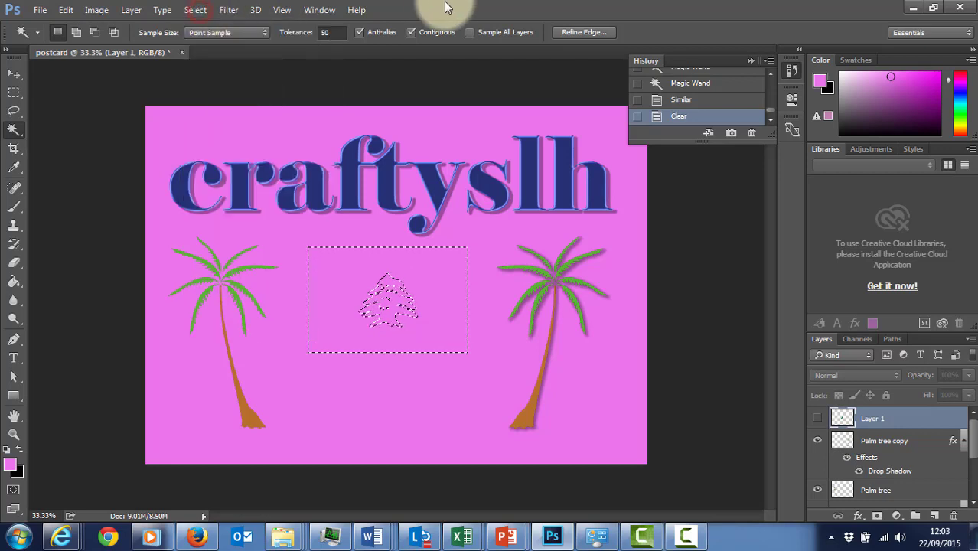
key("ctrl+d")
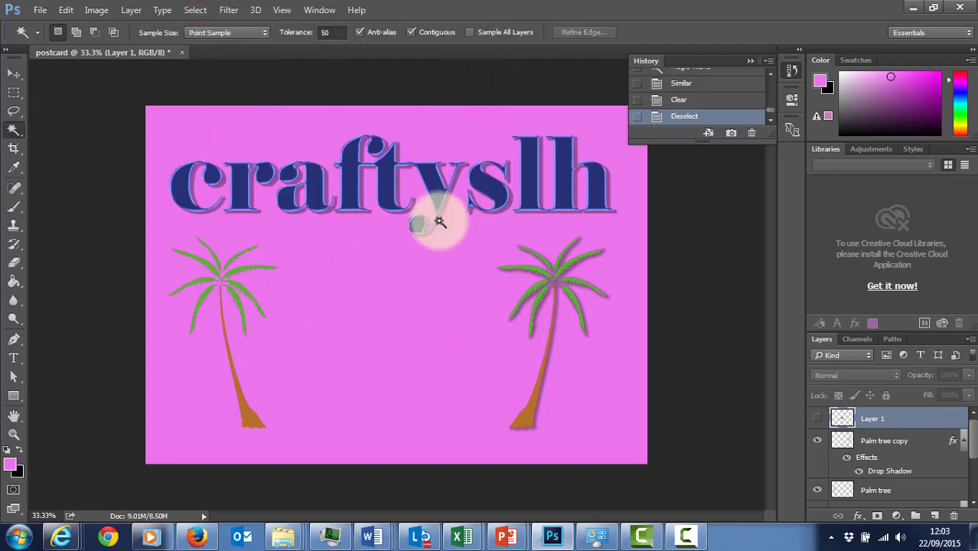
Toggle the visibility of the cedar's Layer 1 on, off and on, leaving the layer shown
left_click(818, 420)
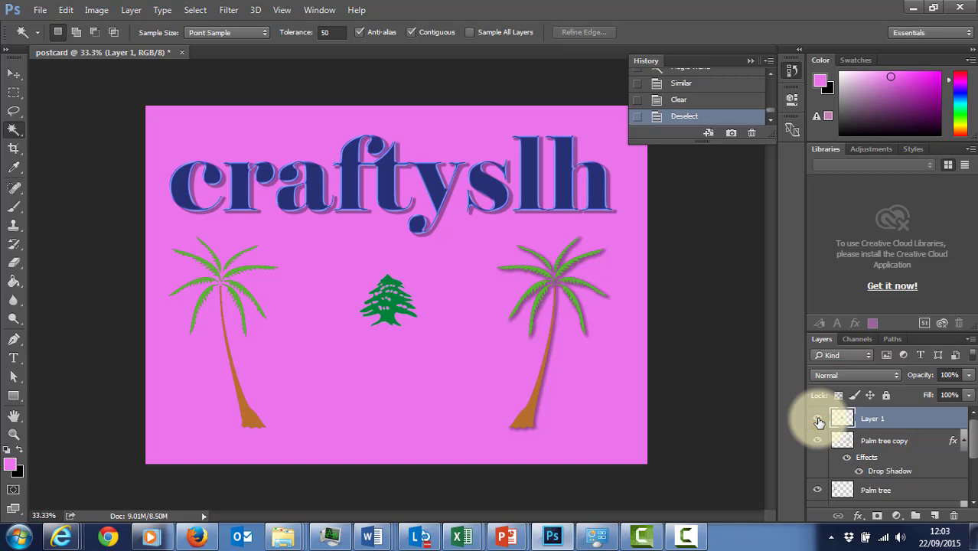
left_click(818, 419)
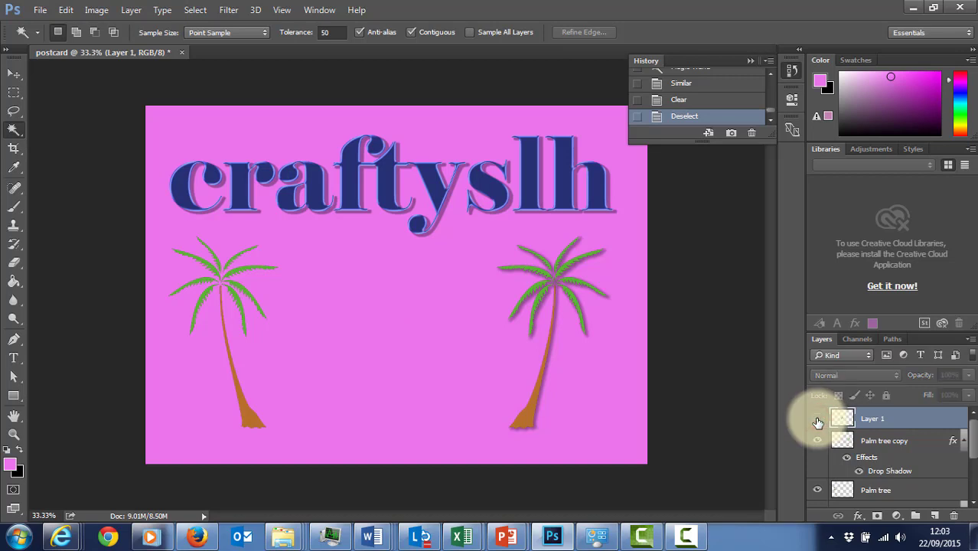
left_click(818, 420)
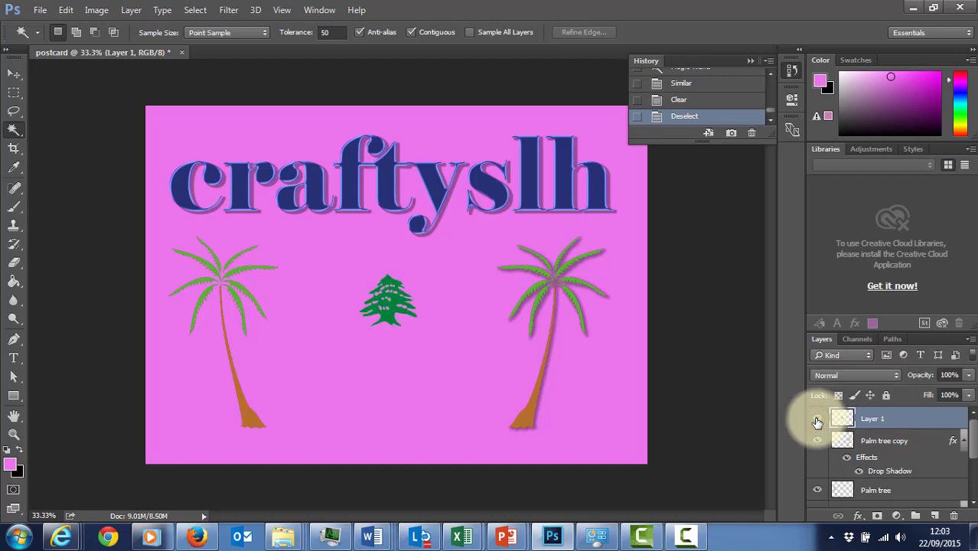
Delete the cedar's Layer 1 from the postcard
right_click(895, 420)
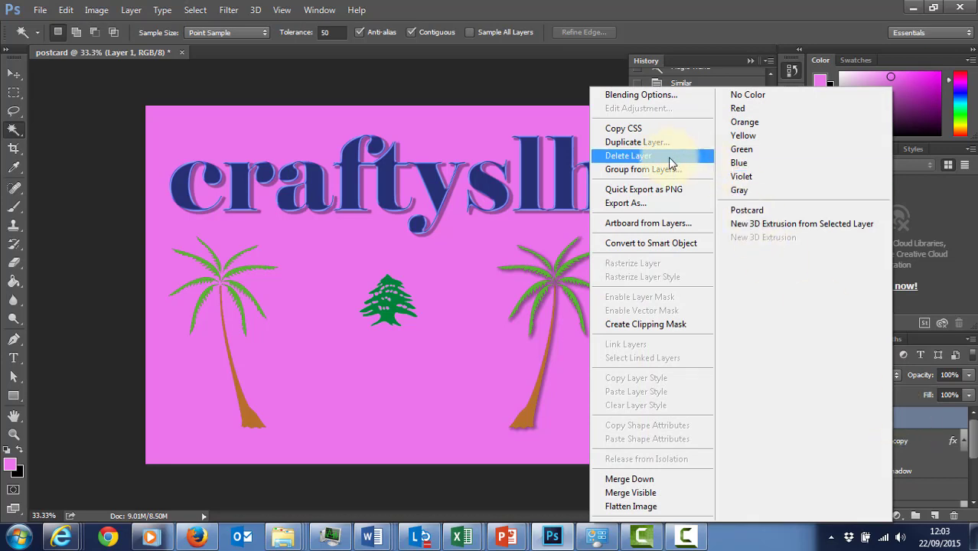
left_click(900, 413)
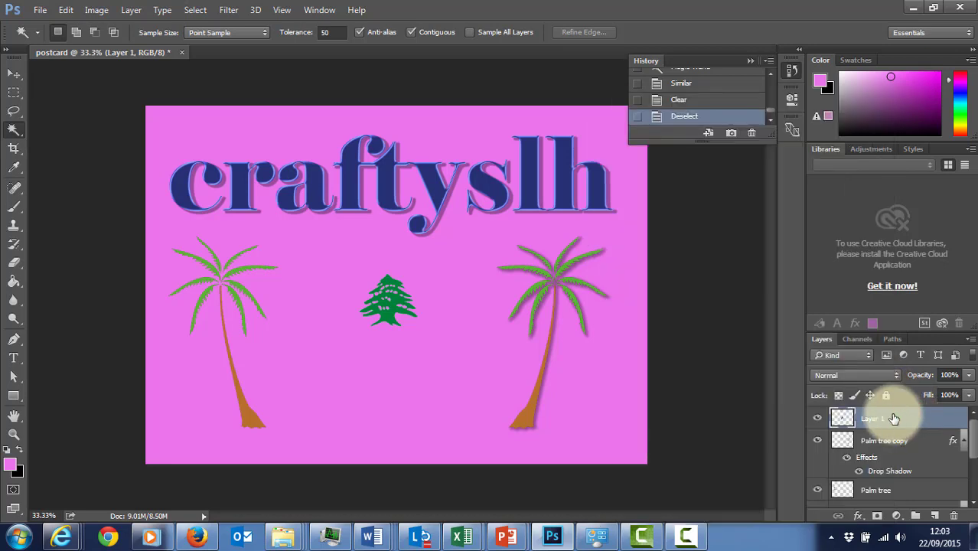
left_click_drag(894, 417, 957, 516)
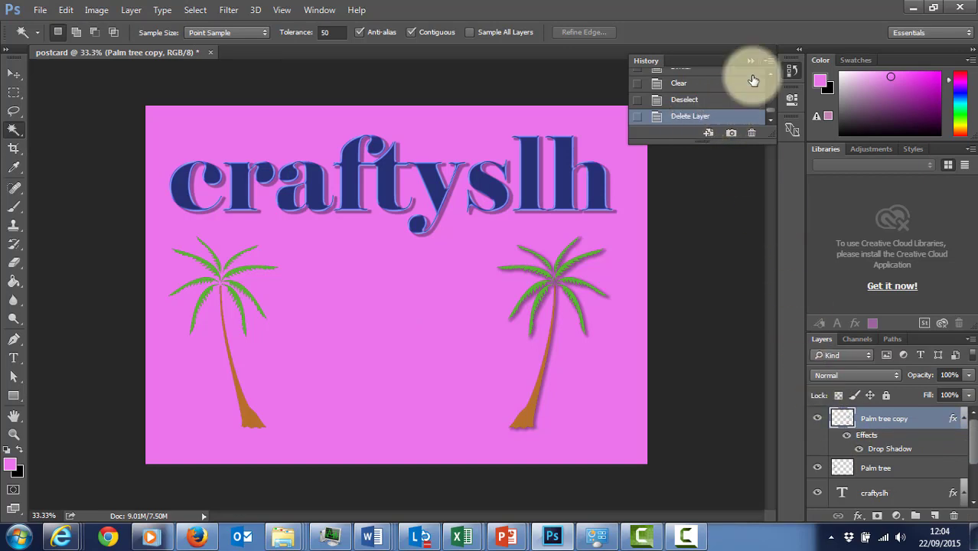
Collapse and reopen the History, step back to the Deselect state and return to the Delete Layer state
left_click(751, 60)
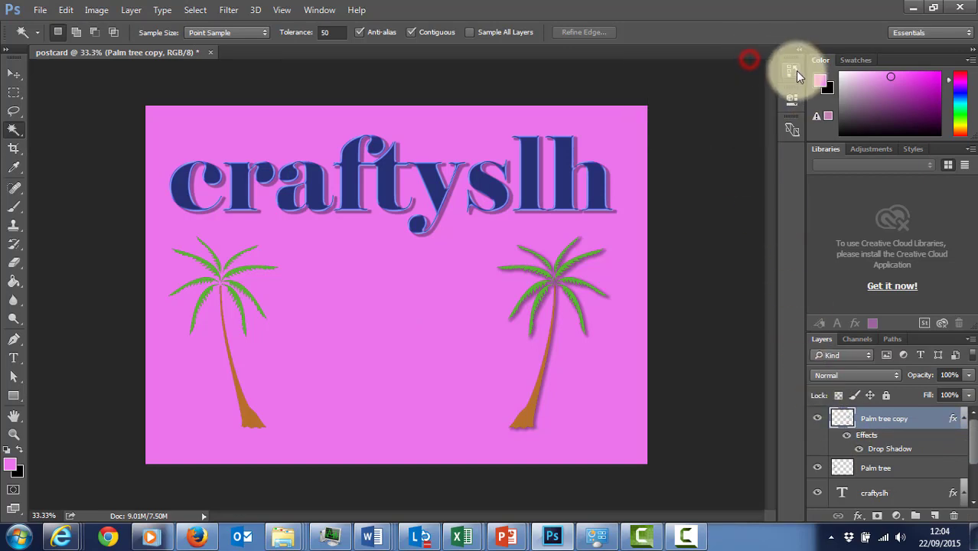
left_click(793, 72)
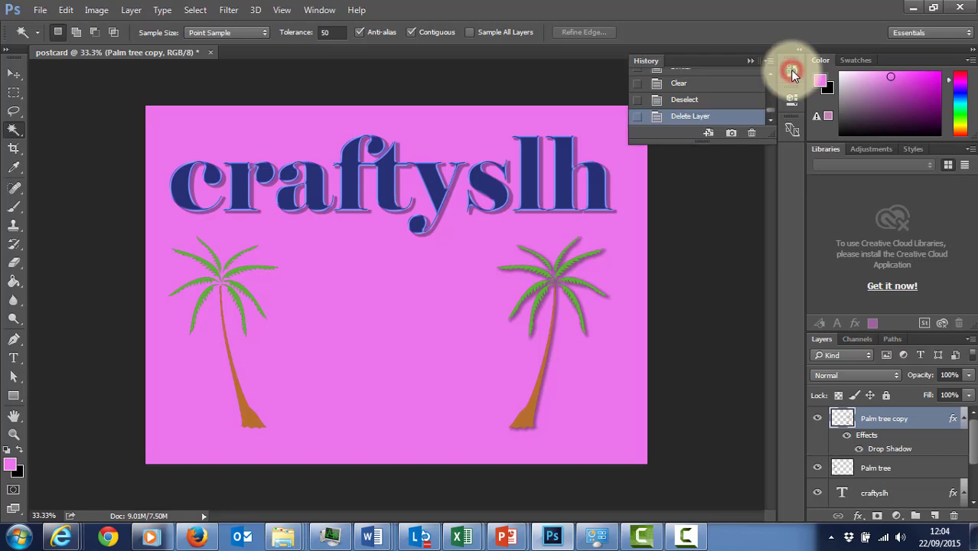
left_click(721, 104)
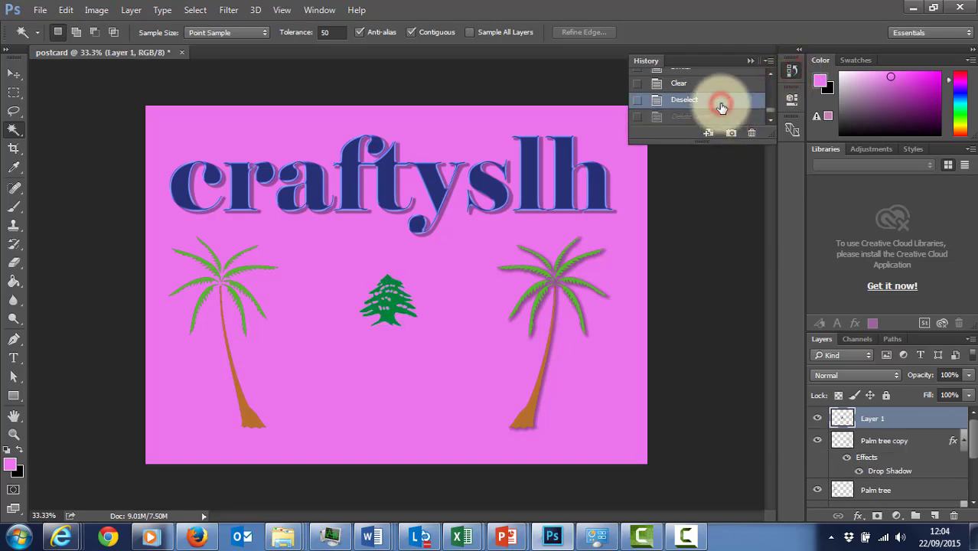
left_click(722, 119)
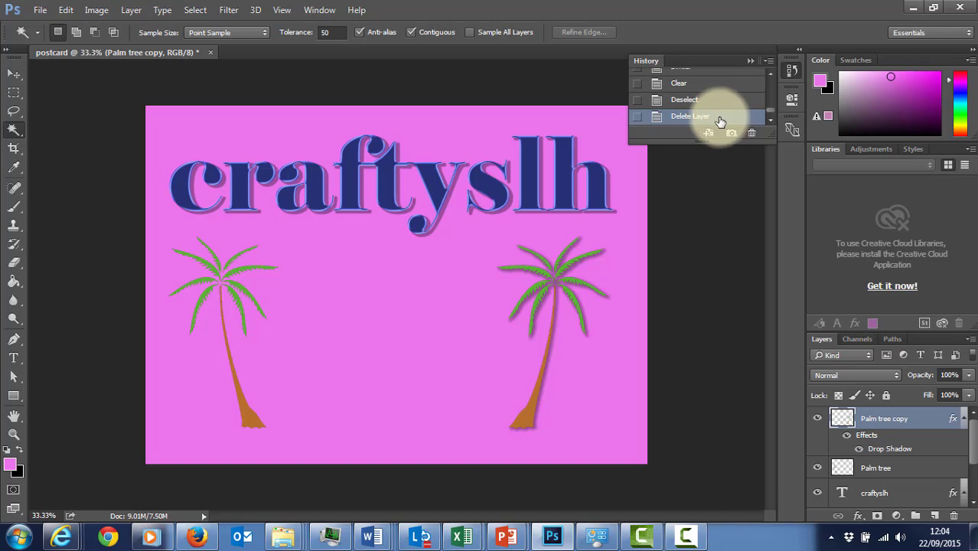
left_click(770, 115)
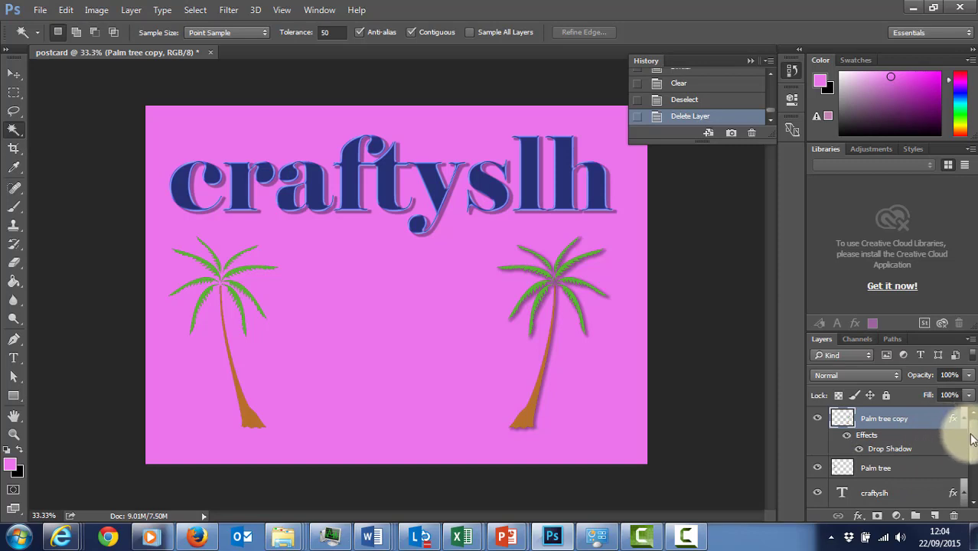
Copy the drop shadow layer style from Palm tree copy to the Palm tree layer, and reselect Palm tree copy
scroll(954, 428, "down", 2)
scroll(954, 428, "up", 1)
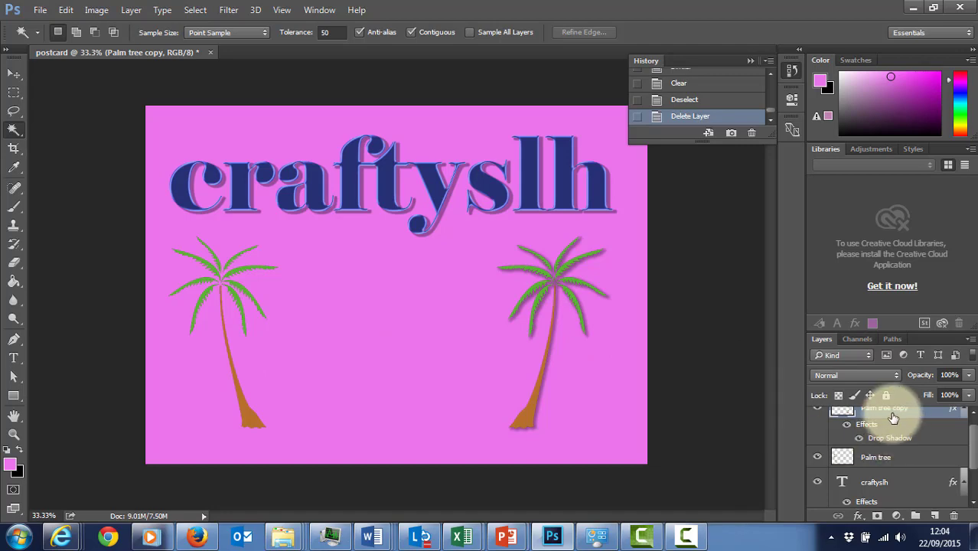
scroll(976, 448, "up", 1)
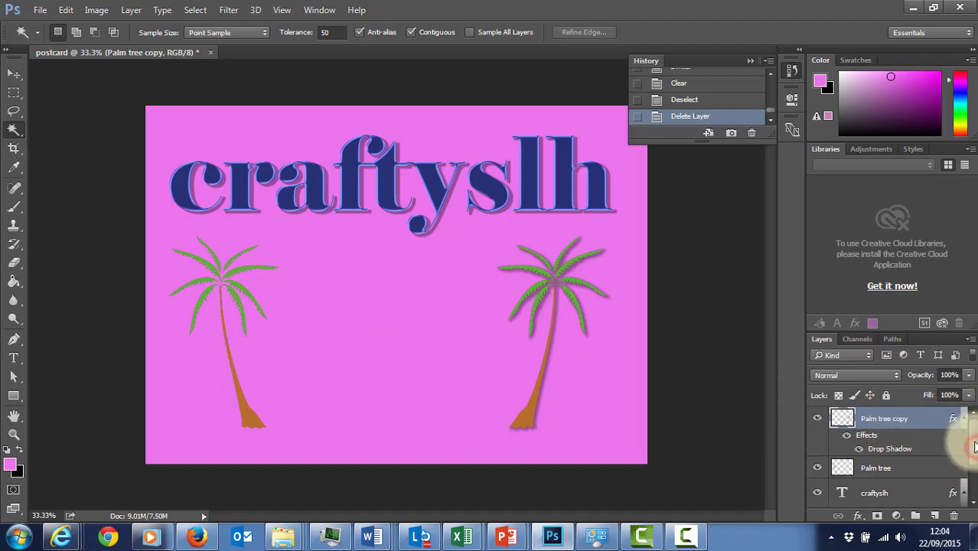
right_click(890, 418)
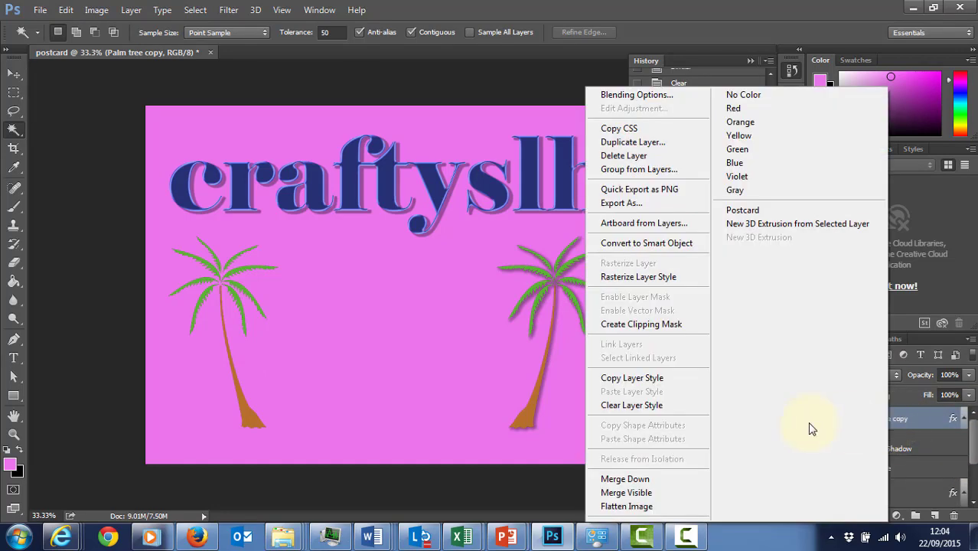
left_click(647, 378)
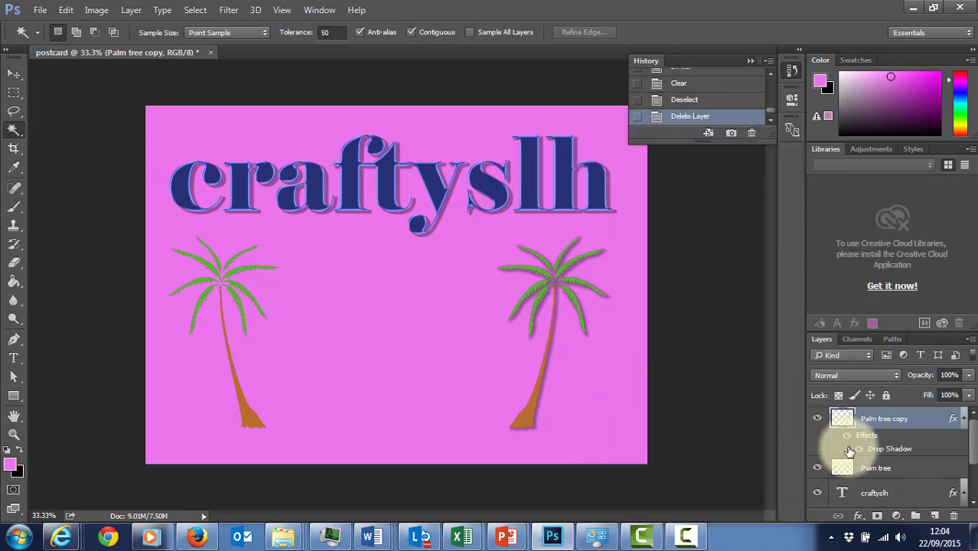
left_click(885, 468)
right_click(882, 465)
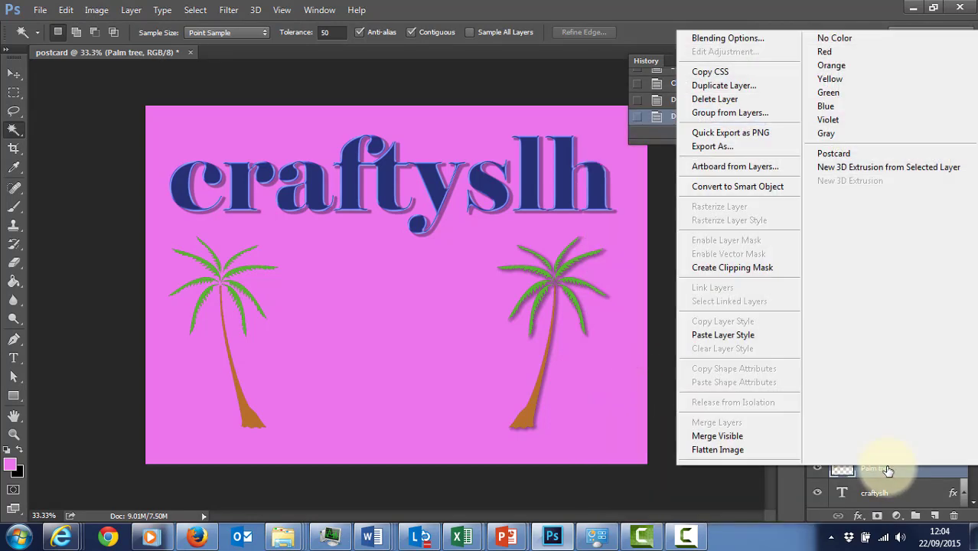
left_click(728, 337)
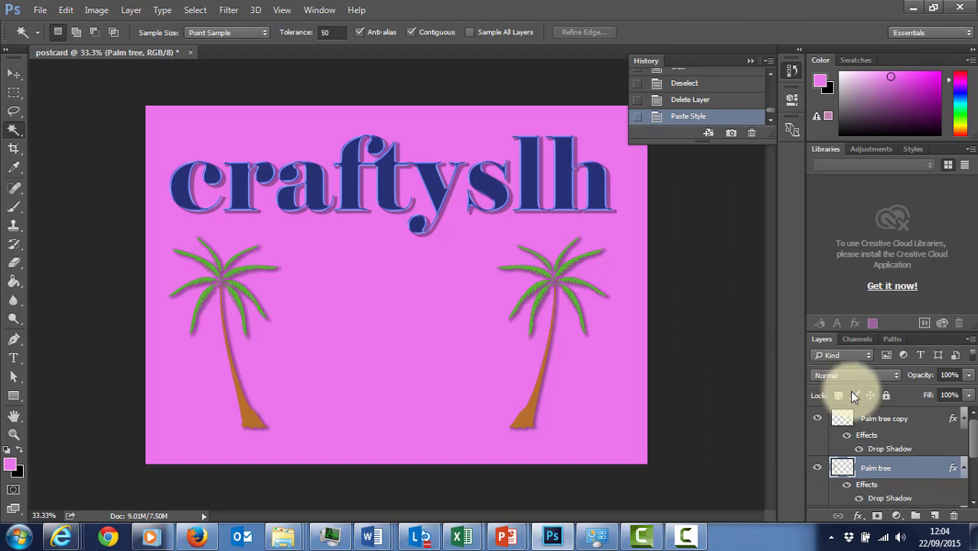
left_click(898, 422)
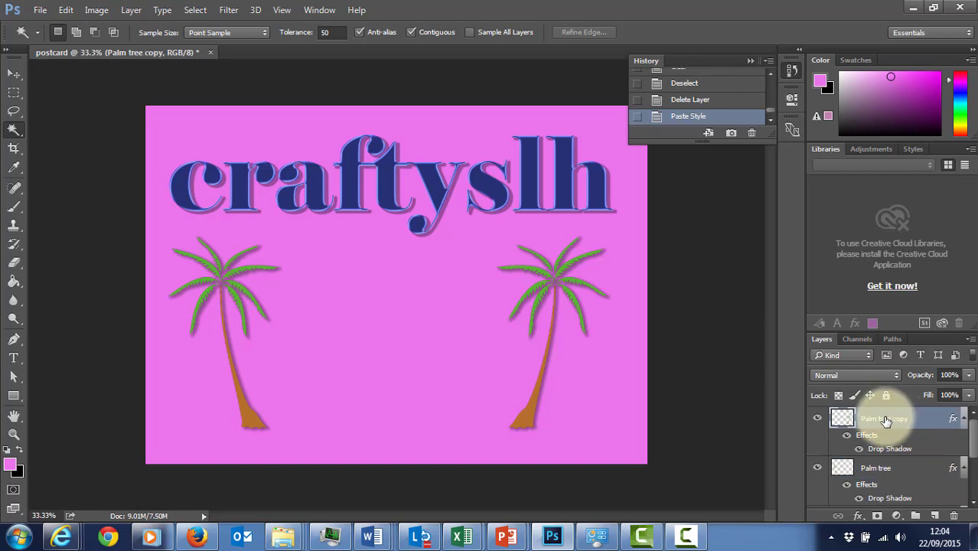
Duplicate the Palm tree copy layer and move the duplicate slightly left of and below the right-hand palm
left_click_drag(886, 420, 936, 516)
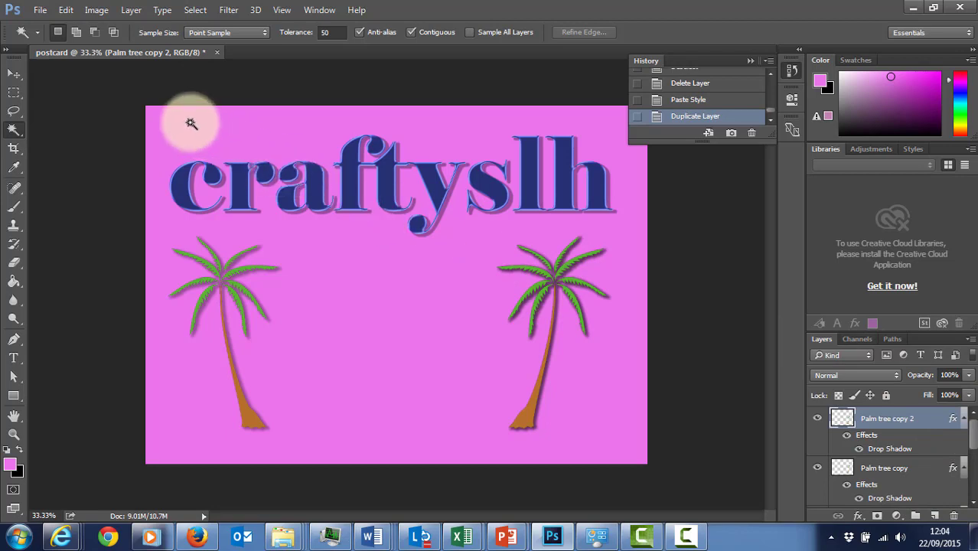
left_click(13, 75)
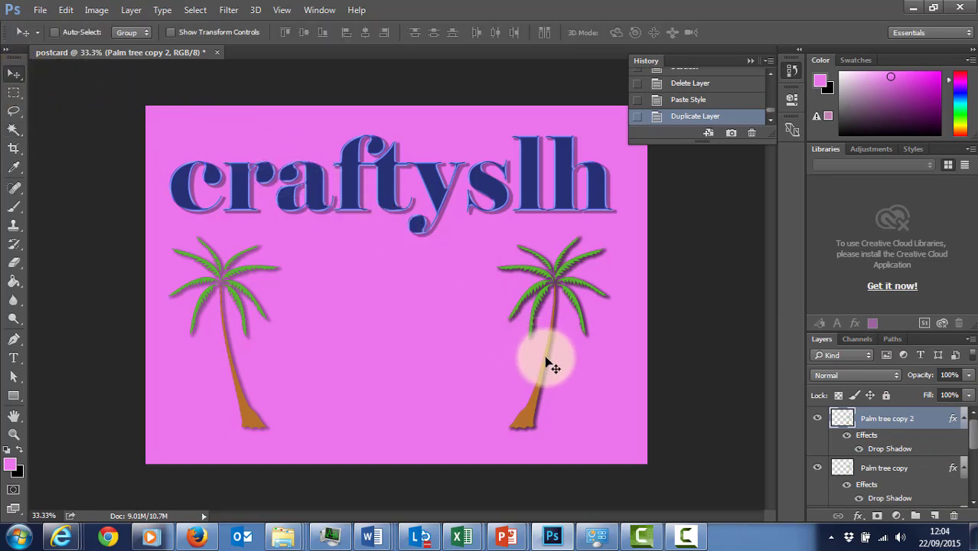
left_click_drag(545, 359, 493, 383)
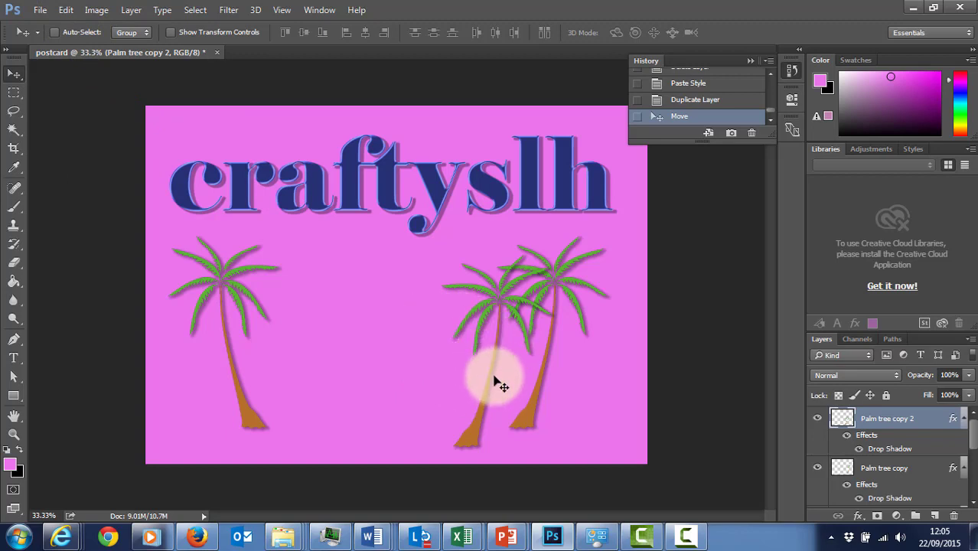
Free-transform the duplicated palm, shift it further left and skew its top leftwards so the trunk leans the other way
left_click(59, 14)
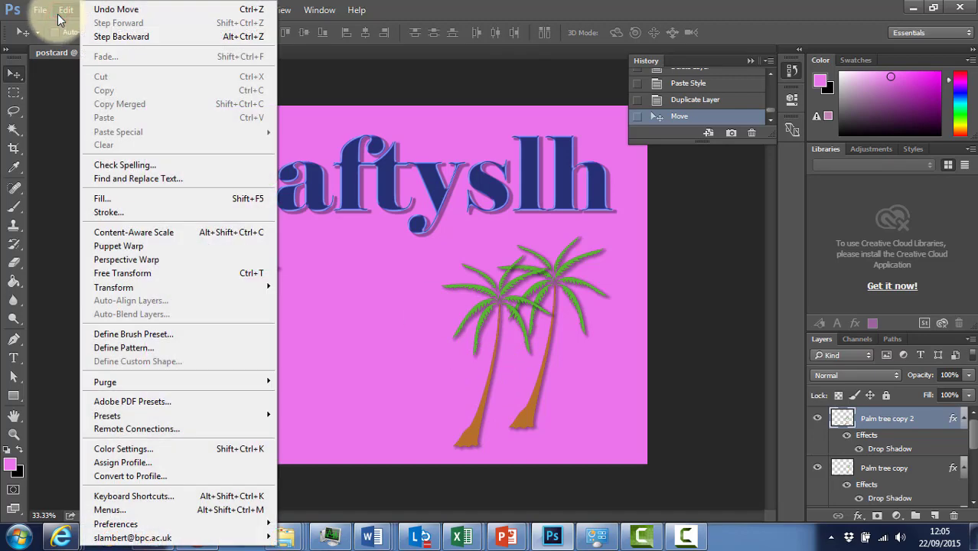
left_click(127, 277)
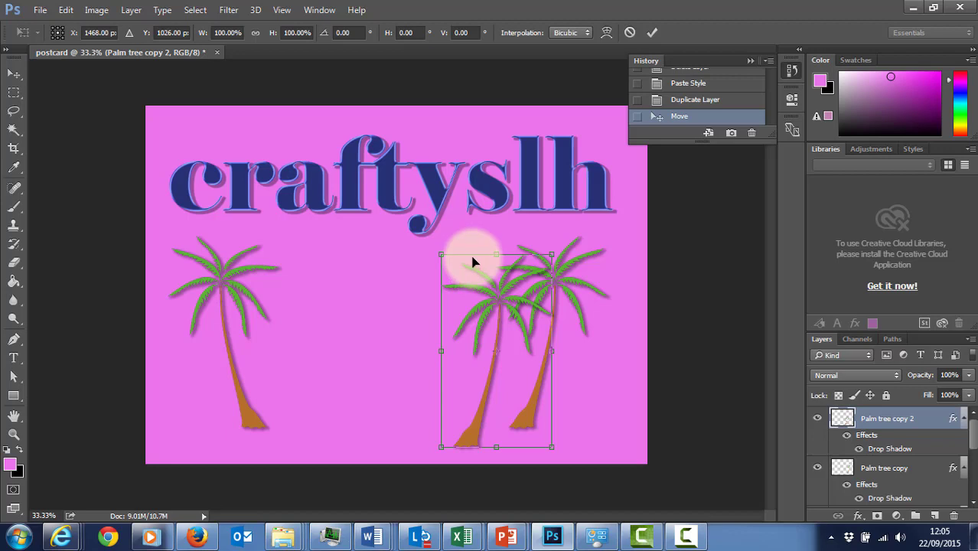
right_click(479, 278)
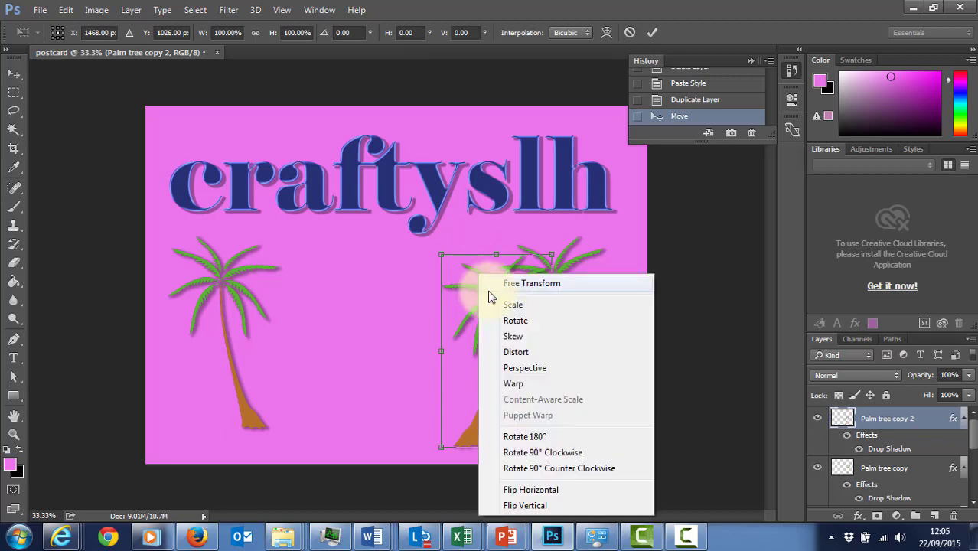
left_click(513, 340)
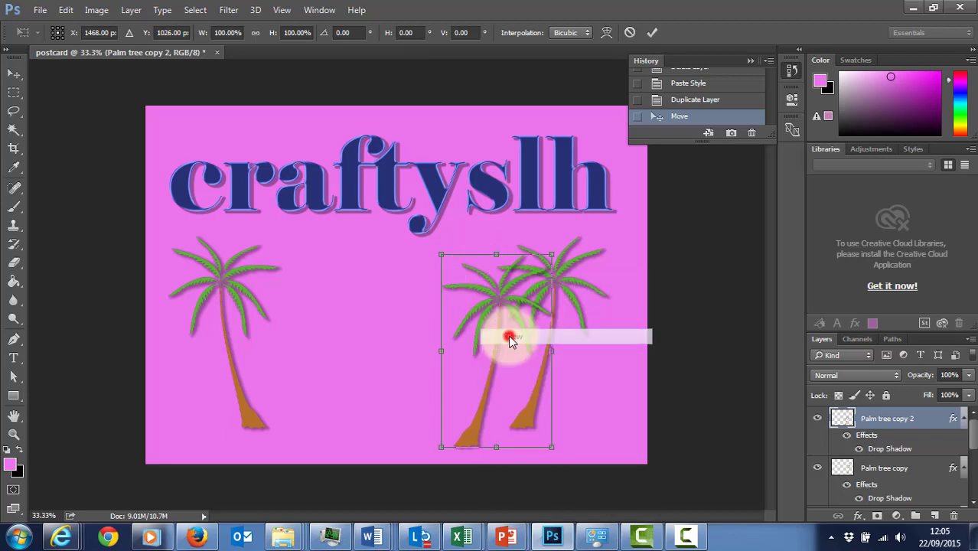
left_click_drag(485, 257, 451, 257)
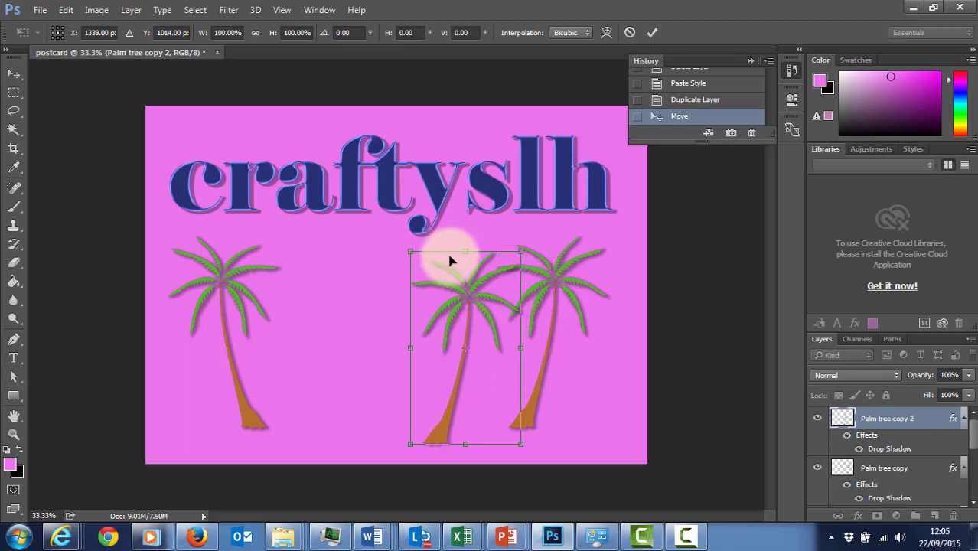
left_click_drag(464, 251, 394, 257)
Distort the duplicated palm by pulling its upper corners outward and its lower-left corner inward
right_click(423, 304)
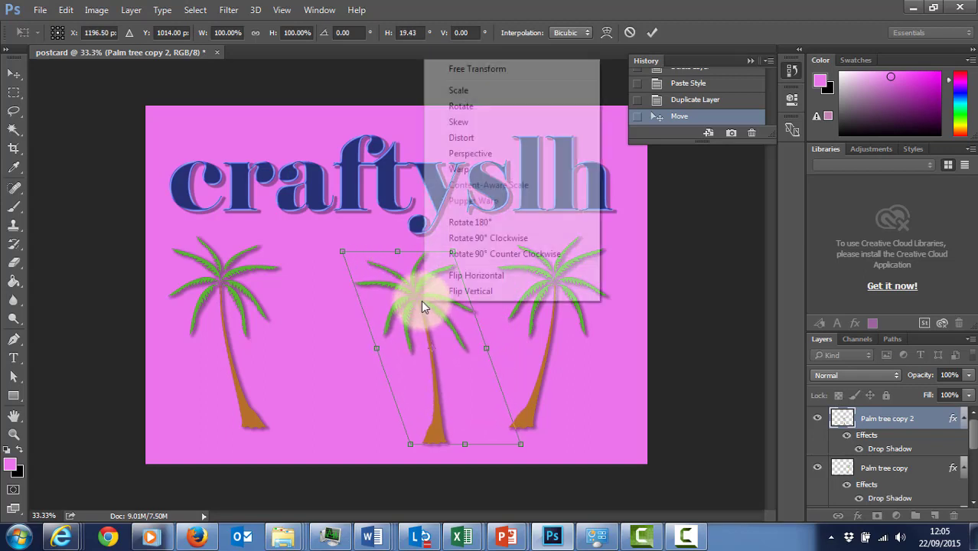
left_click(462, 136)
left_click_drag(452, 252, 495, 224)
left_click_drag(411, 444, 427, 444)
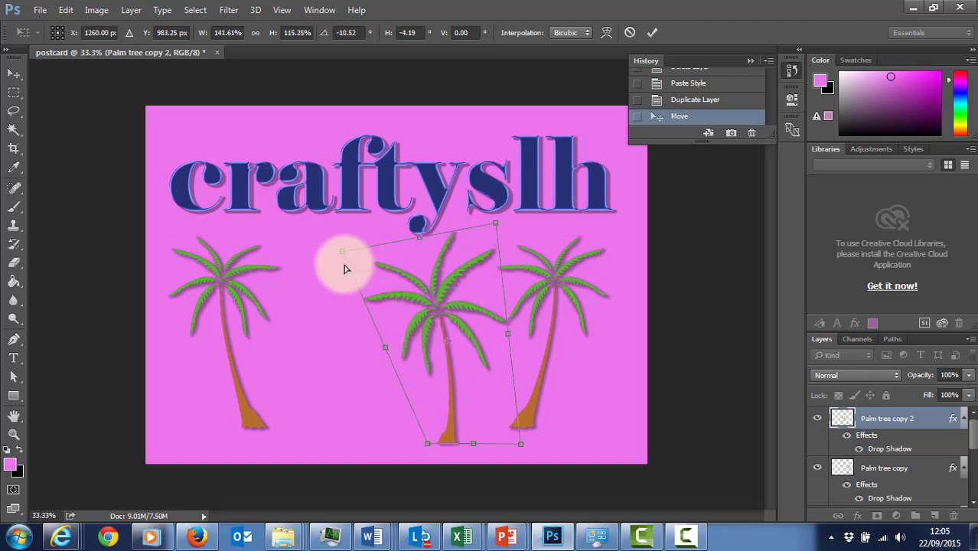
left_click_drag(342, 256, 320, 243)
Warp the duplicated palm by bending its upper edge down and nudging its right side up, and apply the transformation
right_click(432, 286)
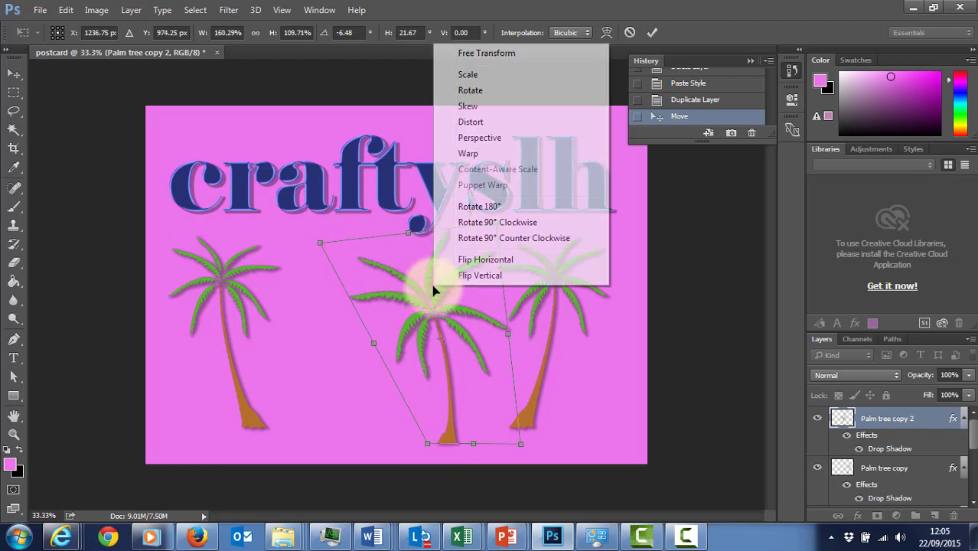
left_click(484, 154)
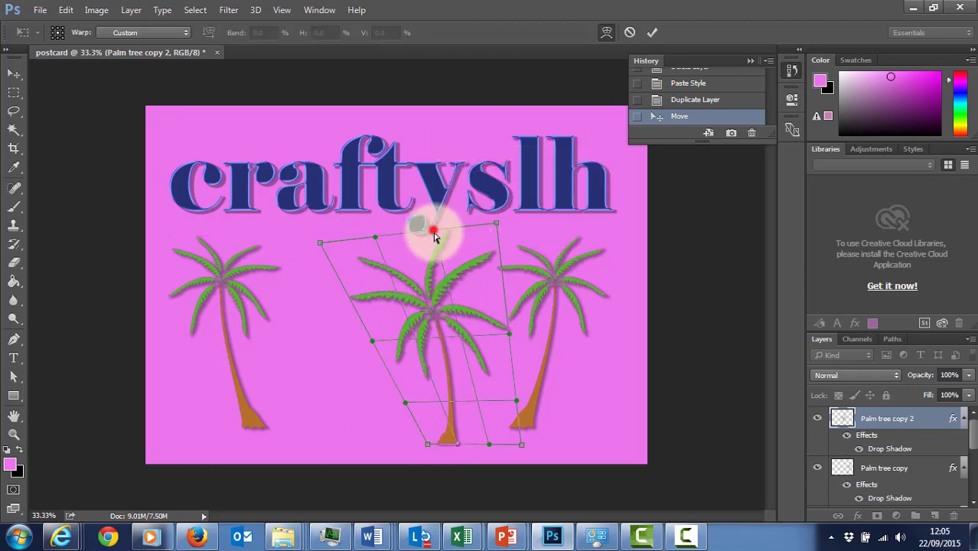
left_click_drag(434, 237, 442, 281)
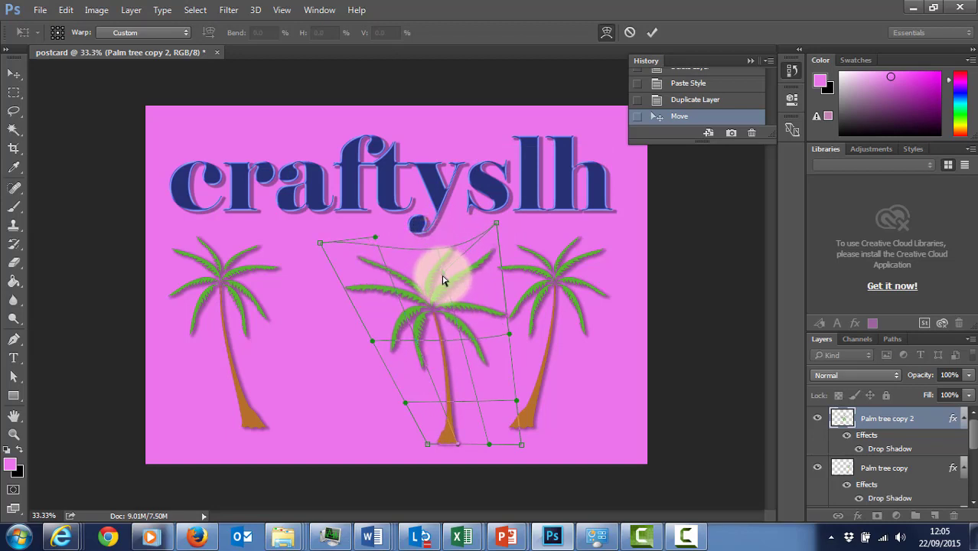
mouse_move(509, 335)
left_mouse_down()
mouse_move(494, 337)
mouse_move(457, 307)
mouse_move(459, 279)
mouse_move(448, 306)
mouse_move(391, 346)
mouse_move(367, 338)
mouse_move(402, 337)
mouse_move(414, 369)
mouse_move(427, 373)
mouse_move(502, 322)
left_mouse_up()
key("Return")
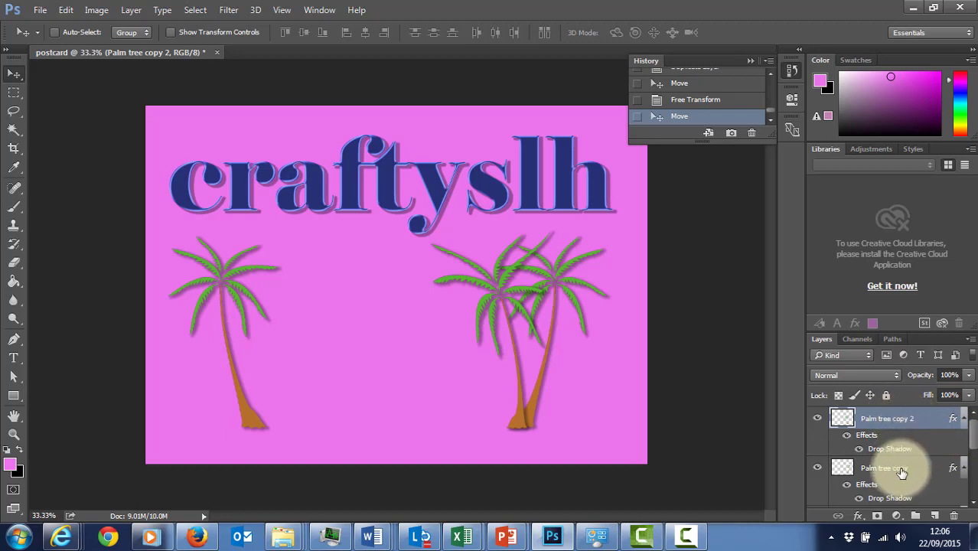
Place the Palm tree copy 2 layer below Palm tree copy, and select the pink background layer, Layer 0
left_click_drag(895, 417, 904, 506)
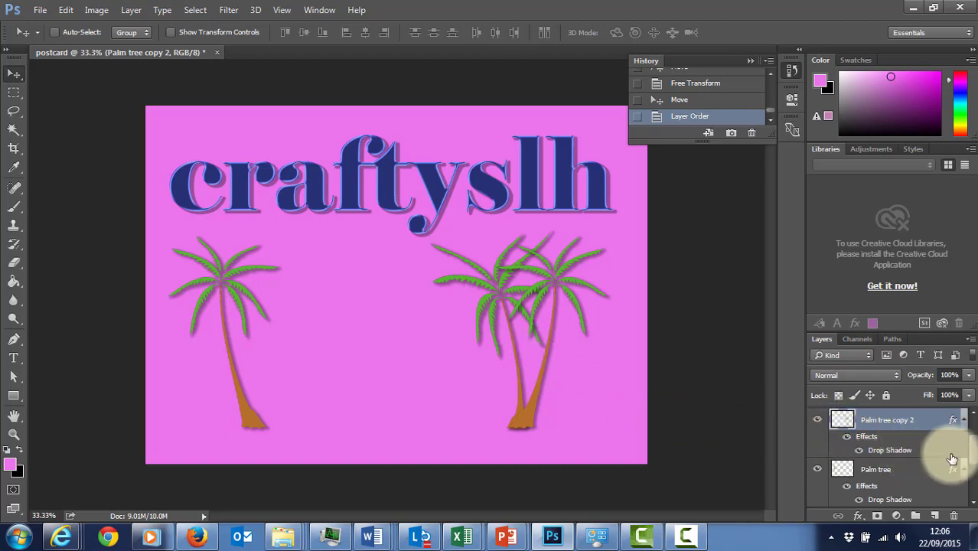
left_click_drag(973, 449, 974, 490)
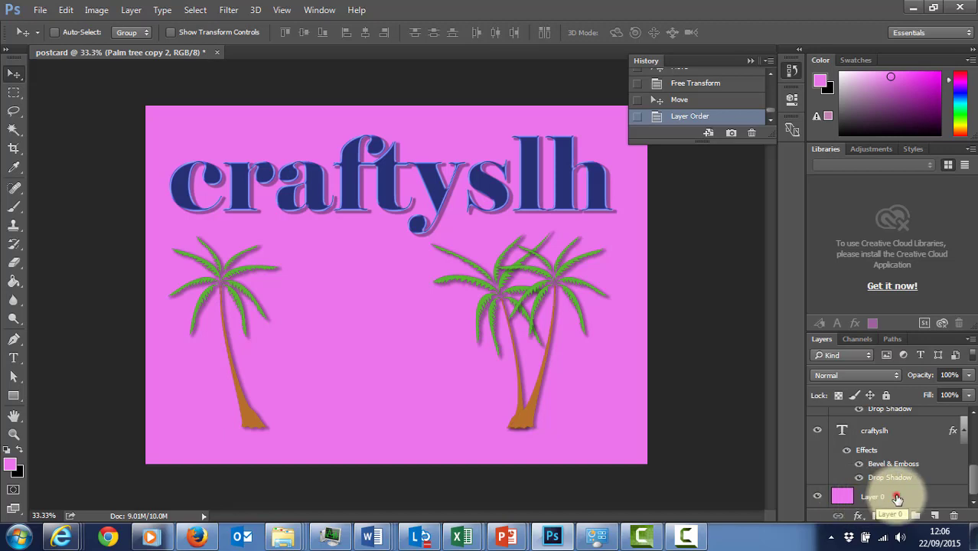
left_click(865, 497)
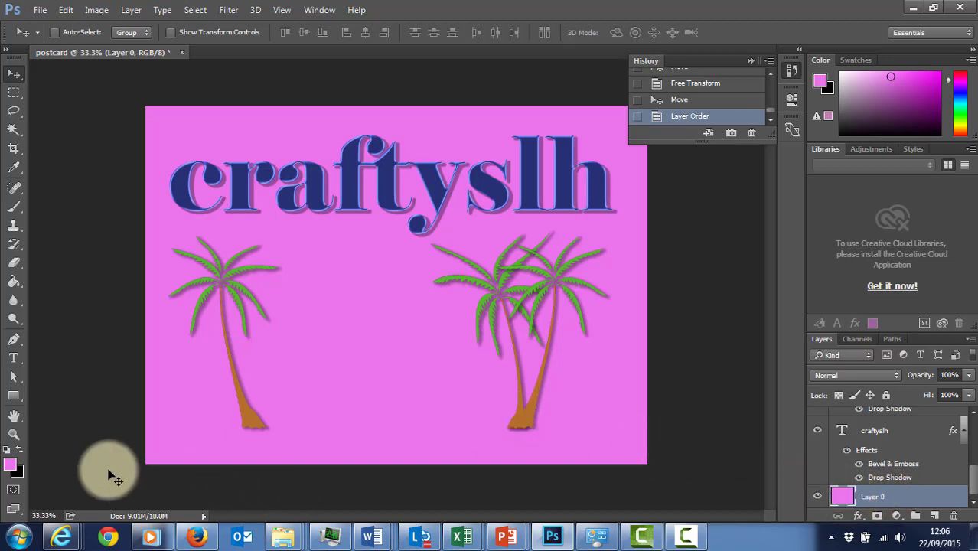
Set the background color to pale yellow, fdfaac
left_click(20, 477)
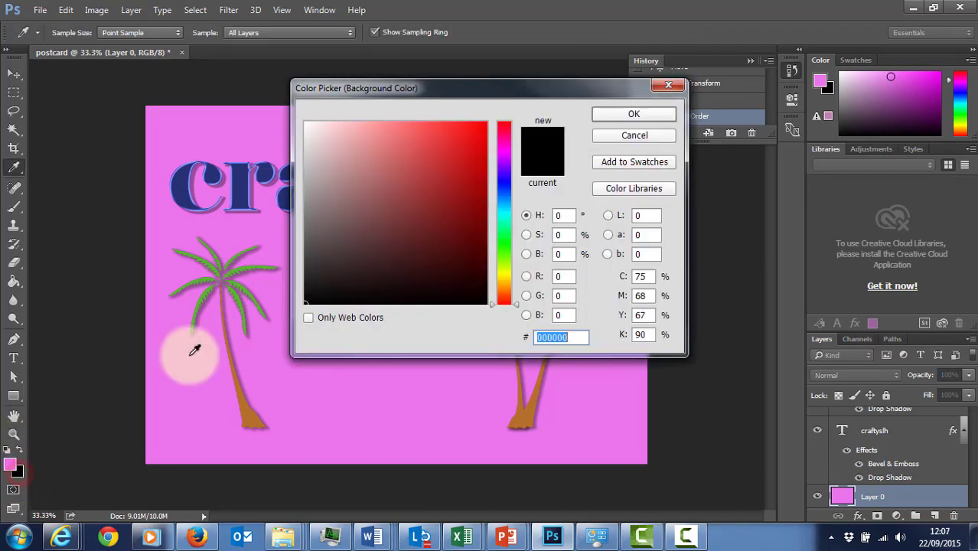
left_click(505, 275)
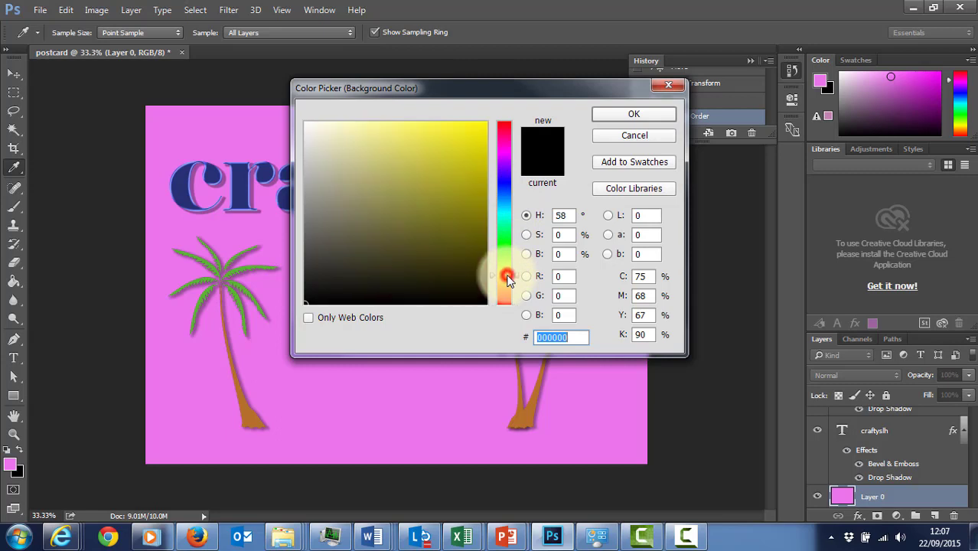
left_click(364, 123)
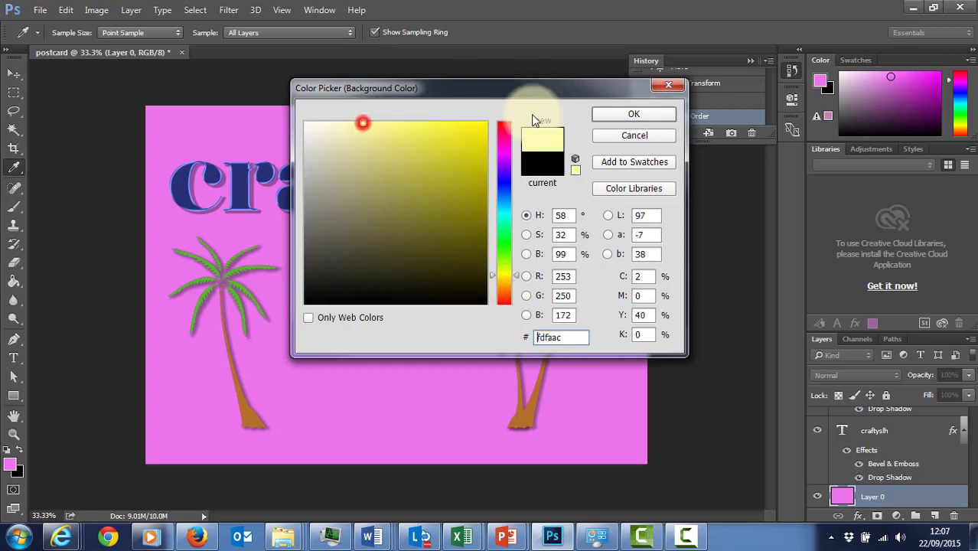
left_click(627, 114)
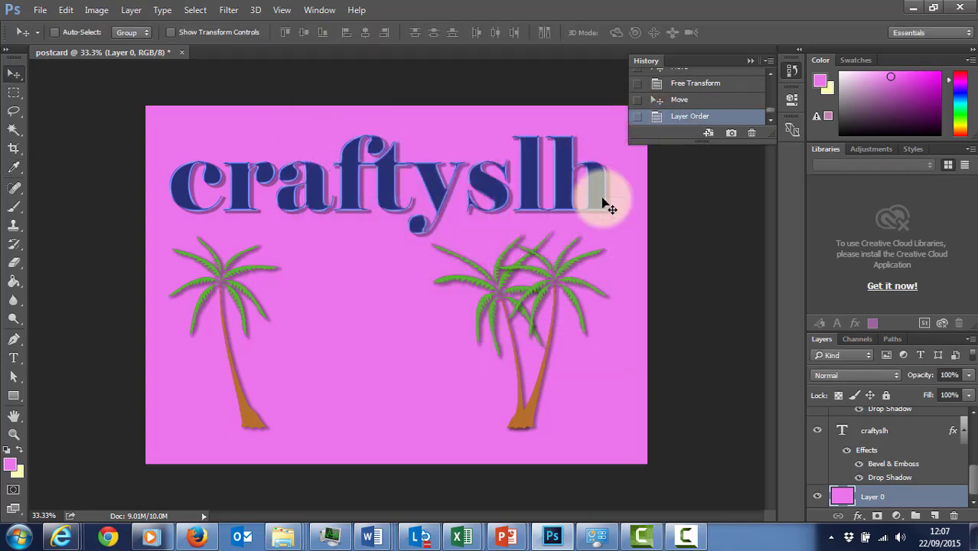
Fill Layer 0 with a linear pink-to-yellow gradient running from the left edge to the right edge
left_click(10, 284)
left_click(60, 280)
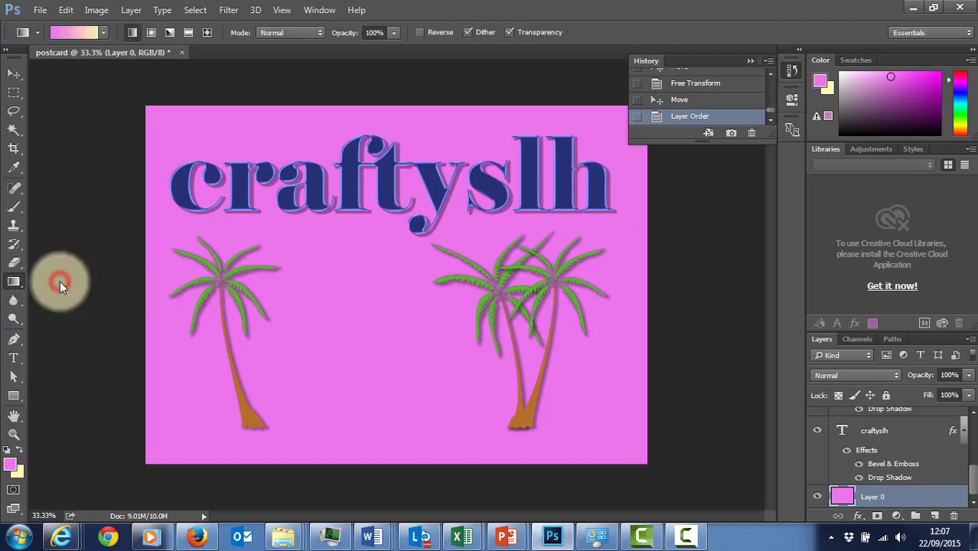
left_click(131, 33)
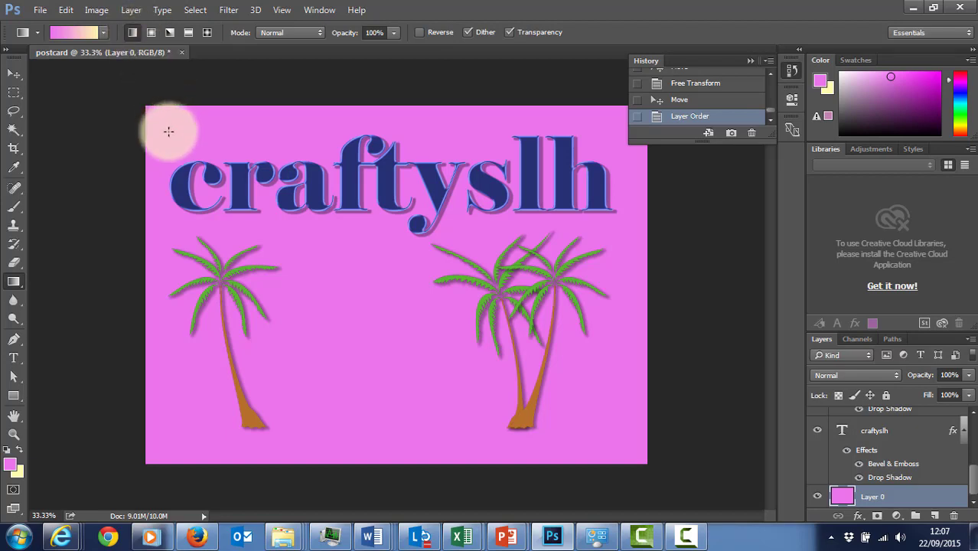
left_click_drag(159, 144, 627, 141)
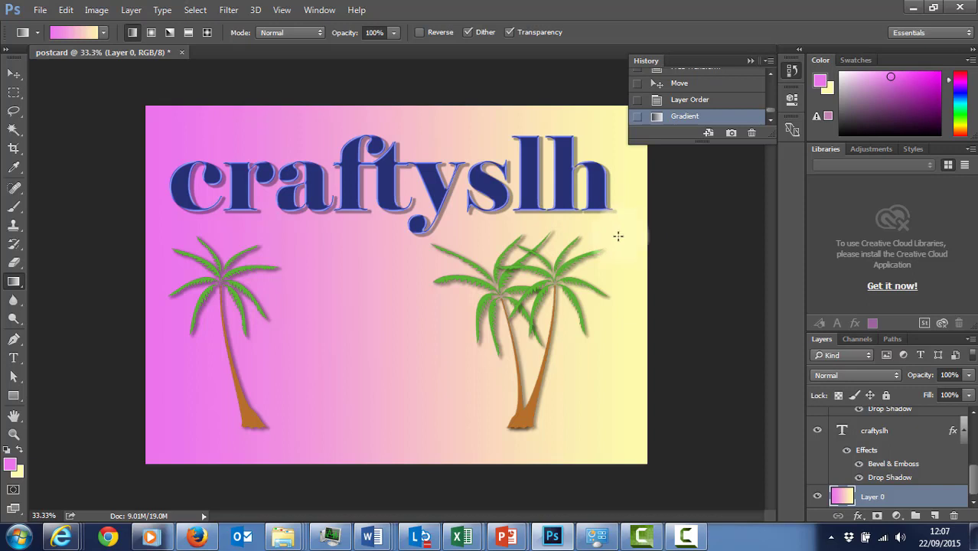
Try linear gradients on Layer 0 from right to left, over a short central span, and diagonally in both directions
left_click_drag(619, 236, 189, 288)
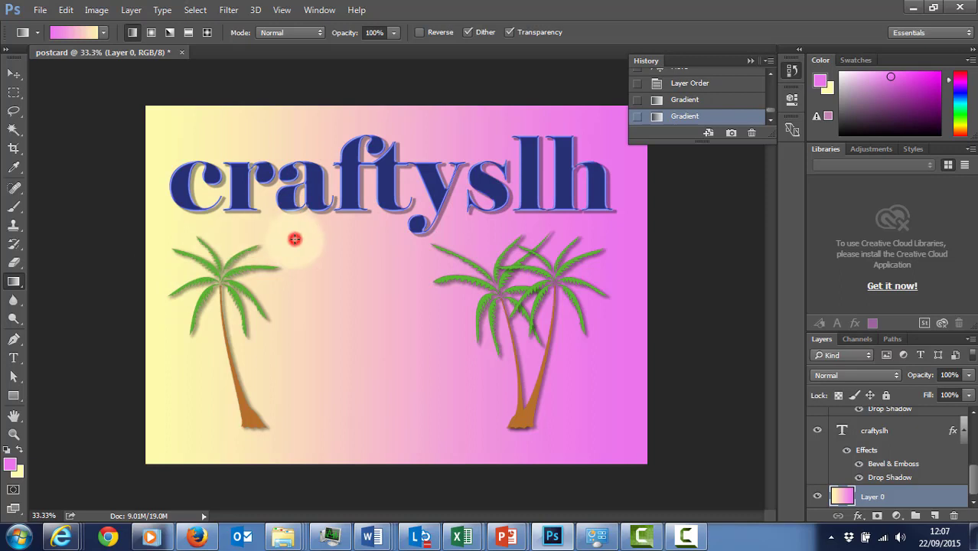
left_click_drag(296, 239, 480, 275)
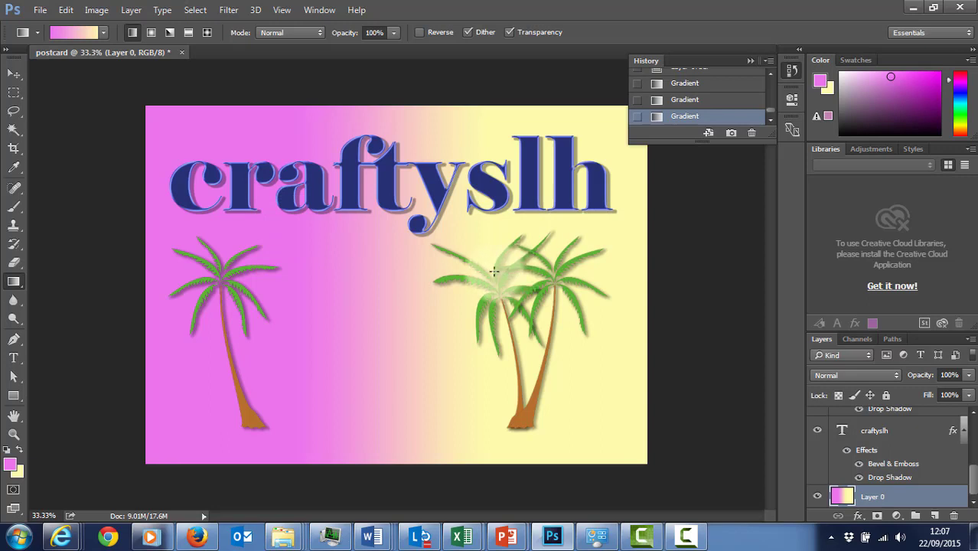
left_click_drag(555, 147, 216, 413)
left_click_drag(280, 352, 348, 313)
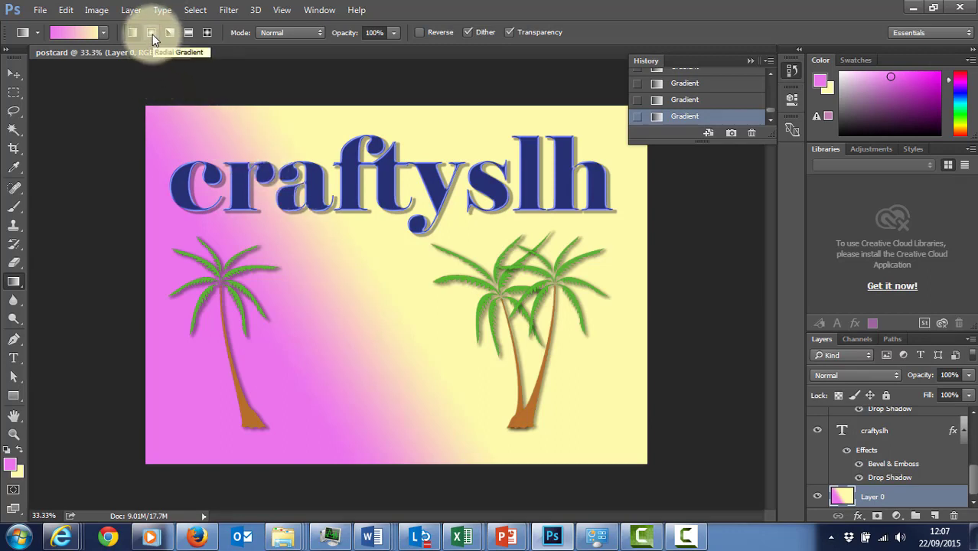
Try radial gradients on Layer 0 from the centre, the upper-left corner and the right-hand palms, with varying lengths
left_click(152, 33)
left_click_drag(369, 249, 287, 382)
left_click_drag(197, 142, 592, 413)
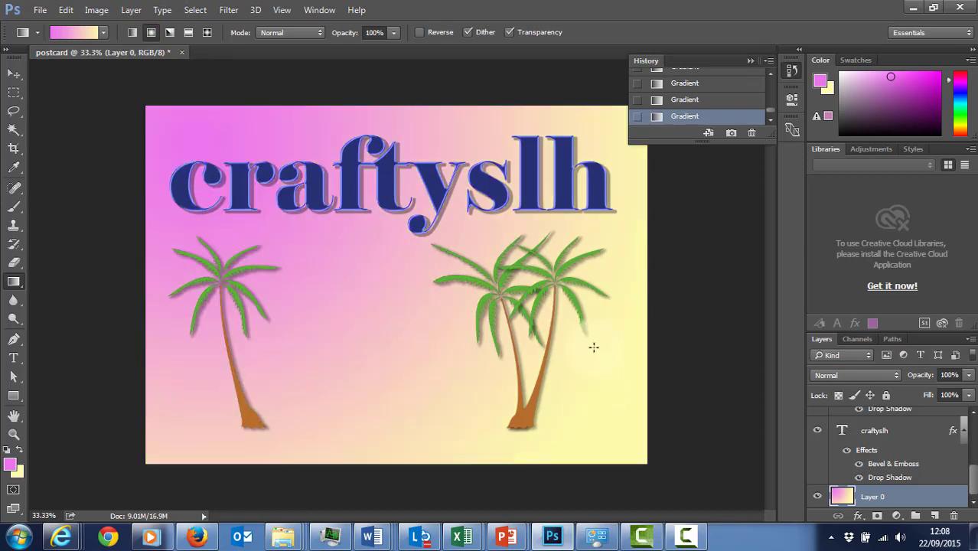
left_click_drag(594, 348, 390, 361)
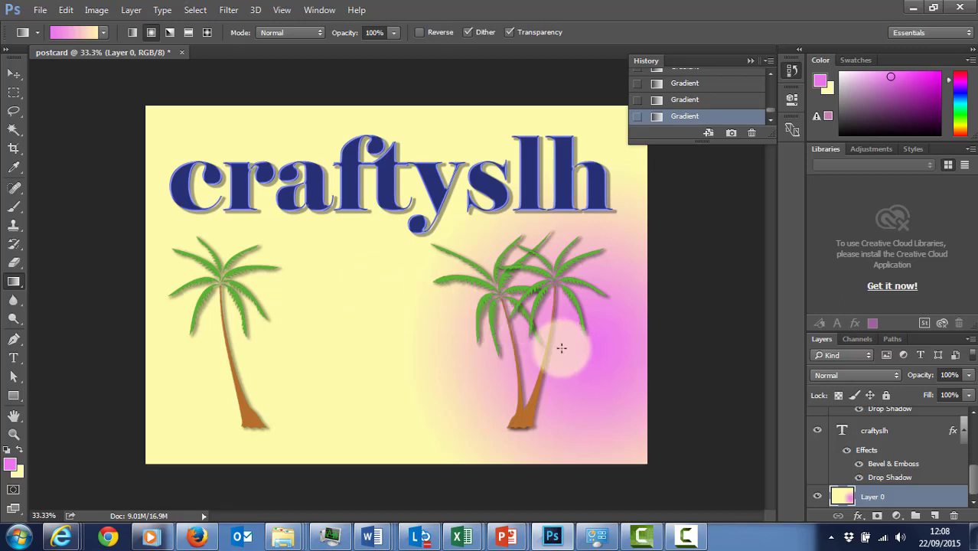
left_click_drag(559, 348, 328, 290)
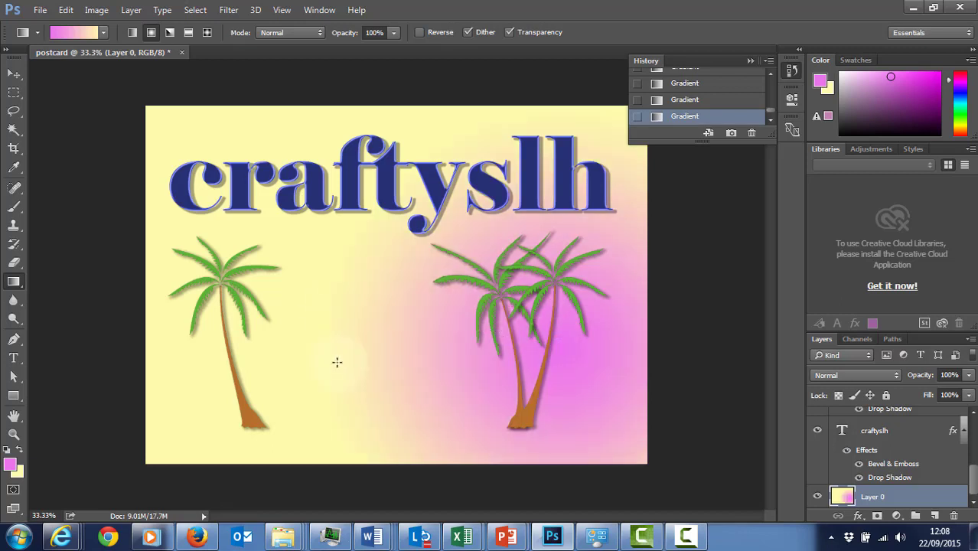
Try angle gradients on Layer 0 in several directions, ending with one from the centre towards the lower-right corner
left_click(171, 33)
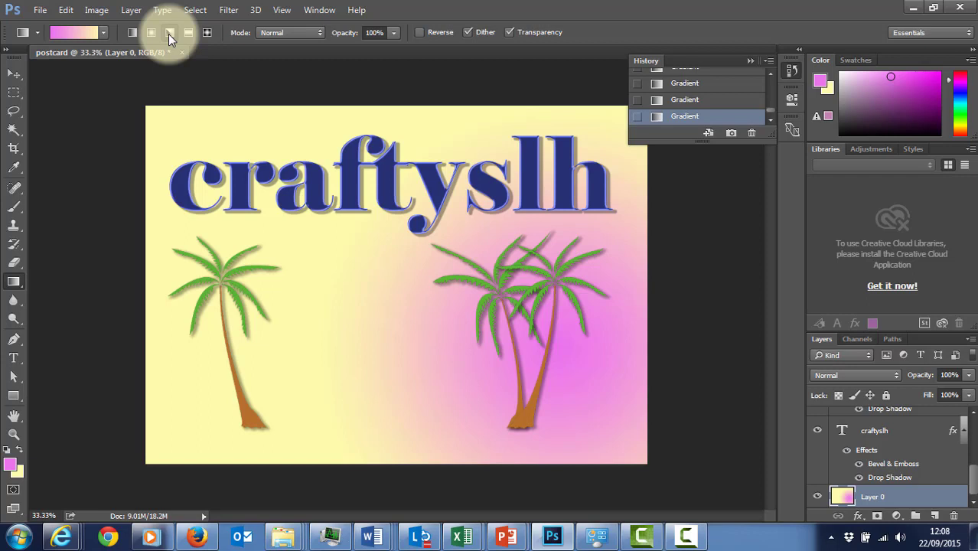
left_click_drag(302, 214, 415, 359)
left_click_drag(496, 289, 360, 379)
left_click_drag(391, 167, 391, 472)
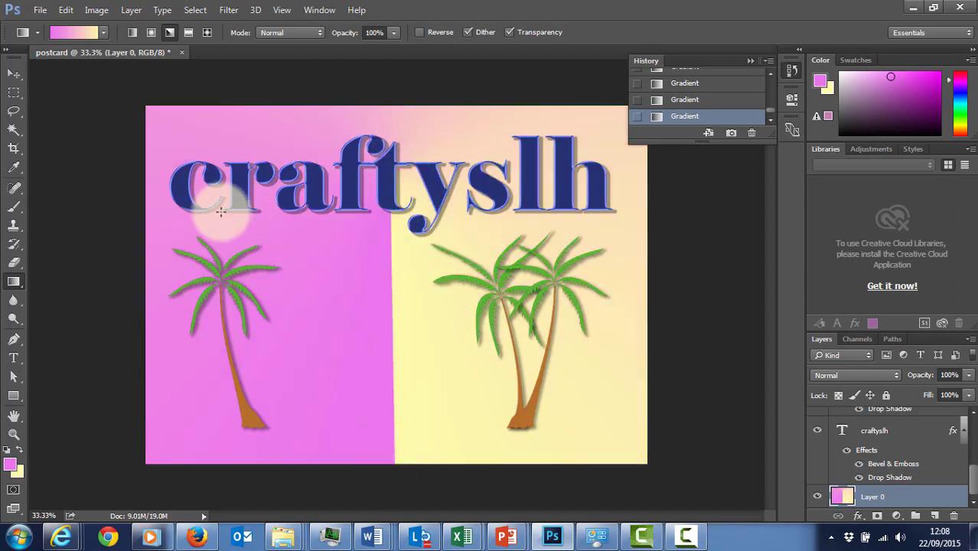
left_click_drag(180, 176, 638, 458)
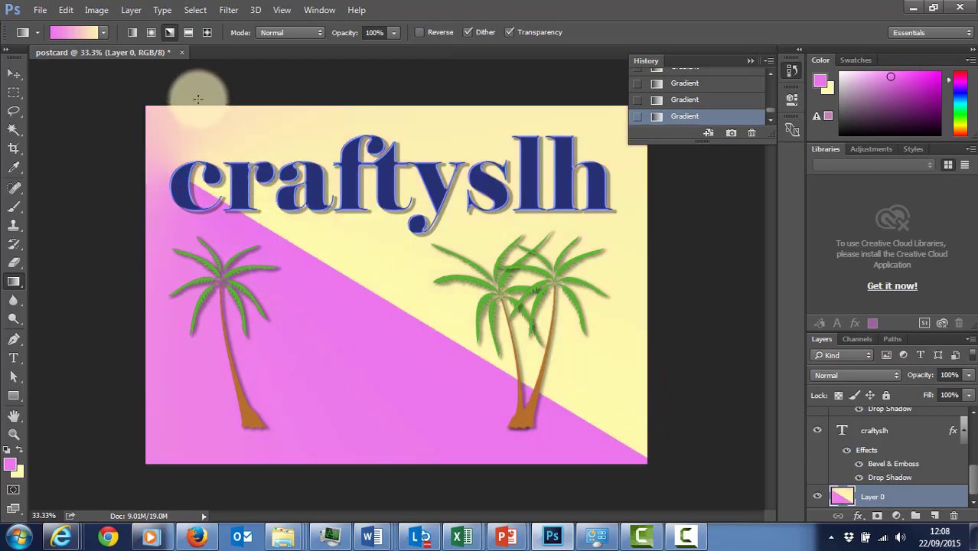
left_click_drag(392, 290, 599, 414)
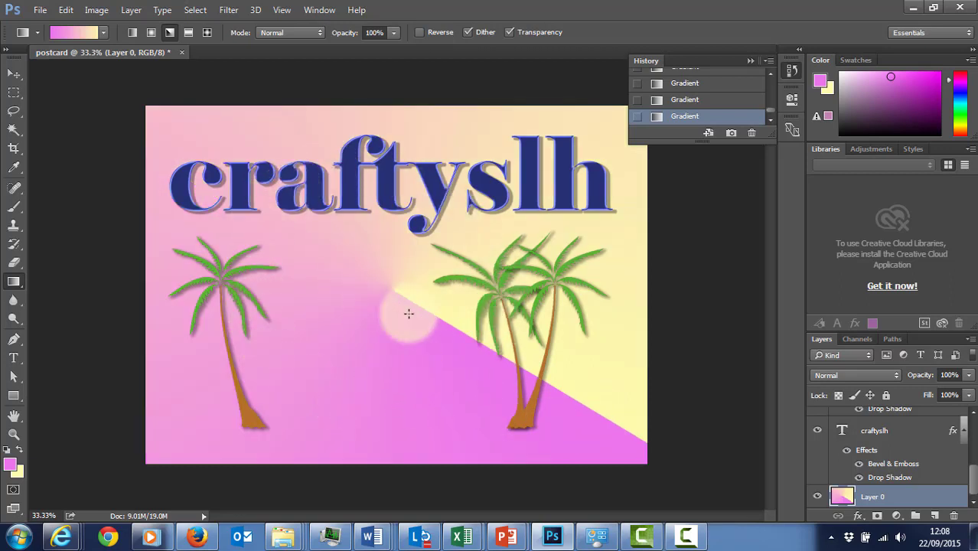
Try reflected pink-to-yellow gradients on Layer 0, from the centre downwards and upwards, ending with a long diagonal towards the lower-right corner
left_click(189, 32)
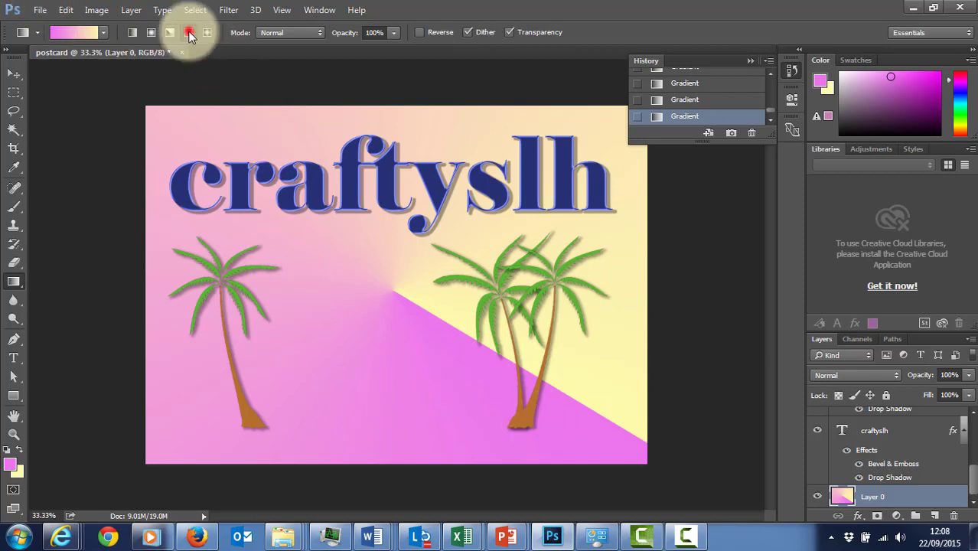
left_click_drag(391, 287, 390, 423)
left_click_drag(392, 284, 322, 160)
left_click_drag(265, 139, 562, 451)
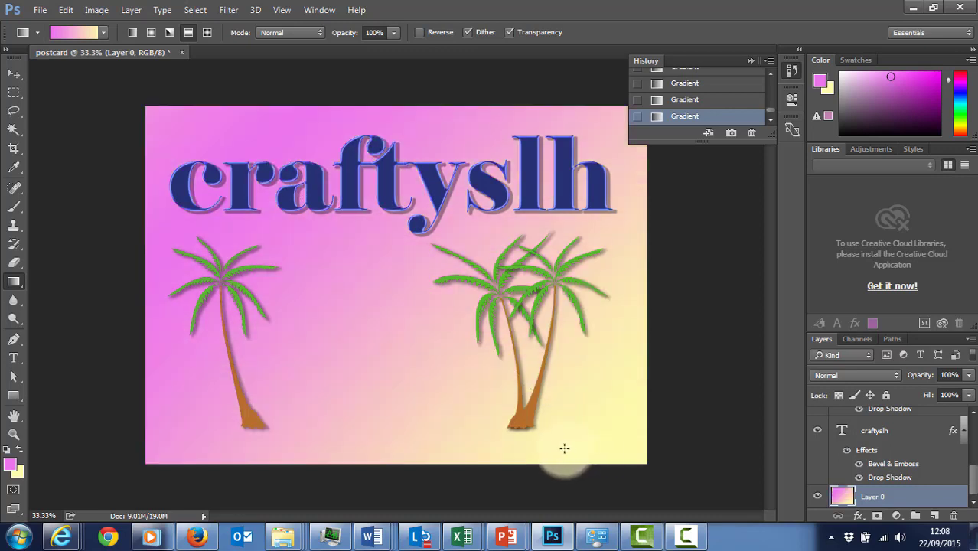
Try diamond gradients in various places on Layer 0, ending with a small pink one between the left and right palms
left_click(206, 32)
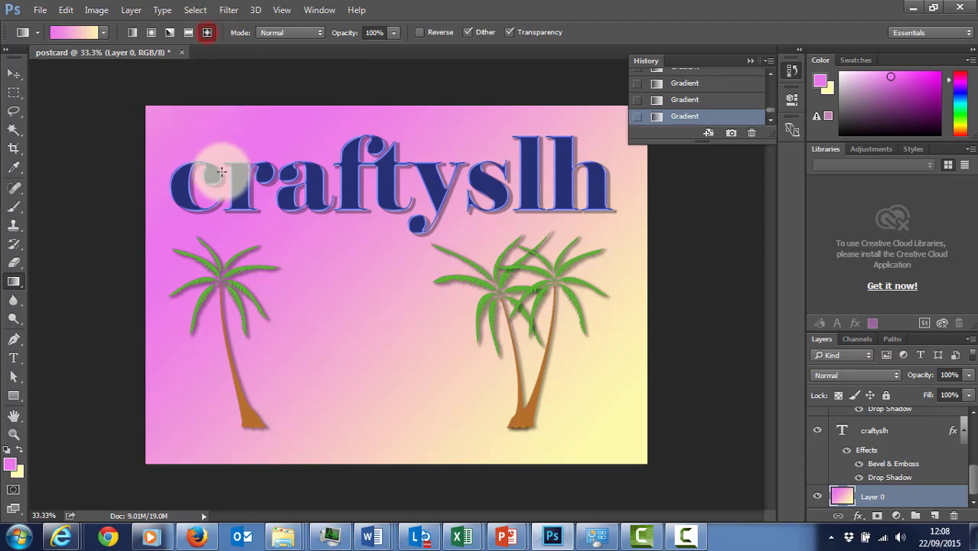
left_click_drag(221, 164, 288, 267)
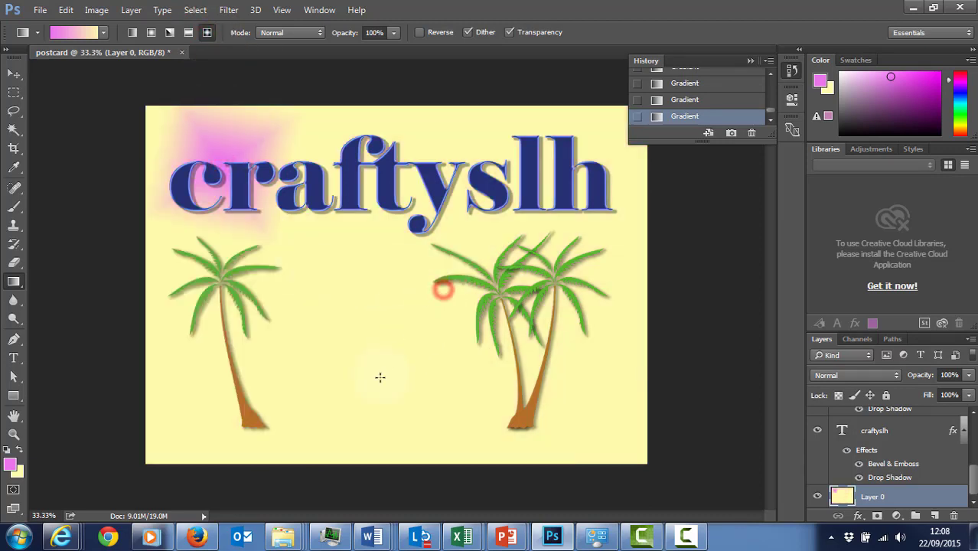
left_click_drag(380, 377, 366, 342)
left_click_drag(246, 356, 248, 353)
left_click_drag(302, 212, 487, 407)
key("ctrl+z")
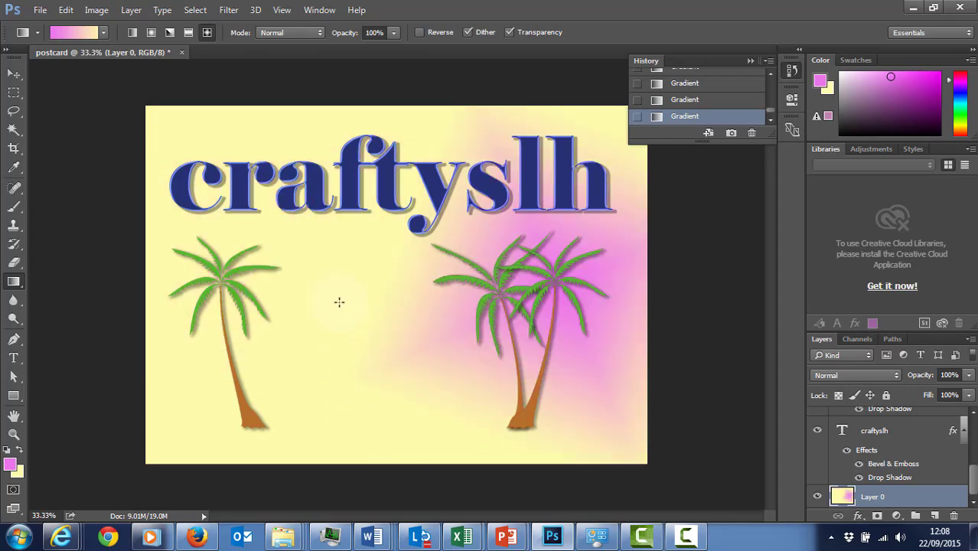
left_click_drag(339, 301, 404, 392)
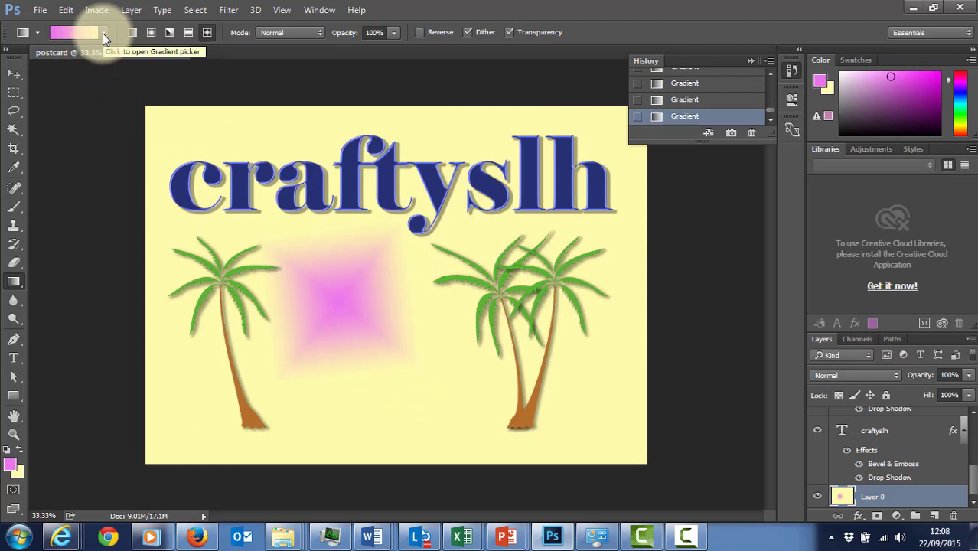
Choose the rainbow gradient preset with transparent ends and draw several overlapping diamonds of different sizes across Layer 0
left_click(102, 33)
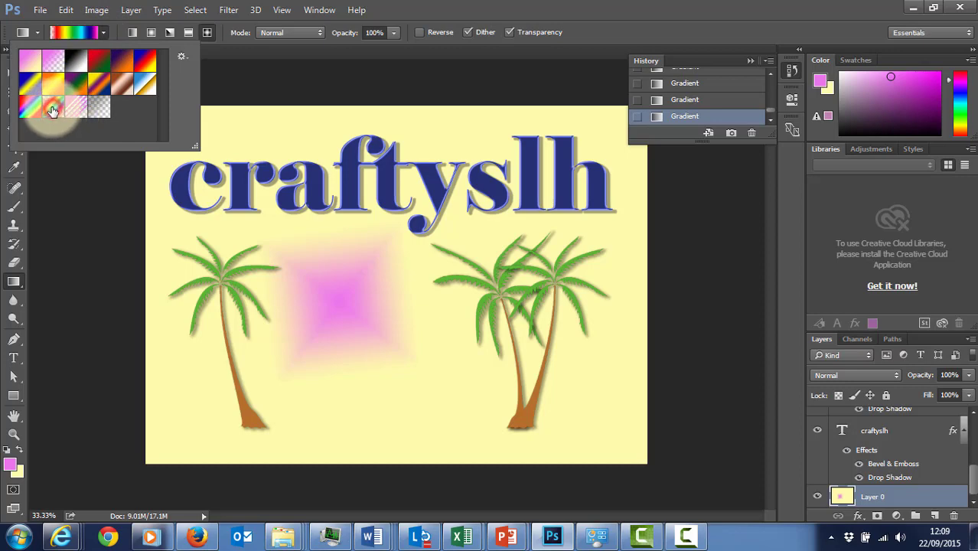
left_click_drag(292, 212, 533, 343)
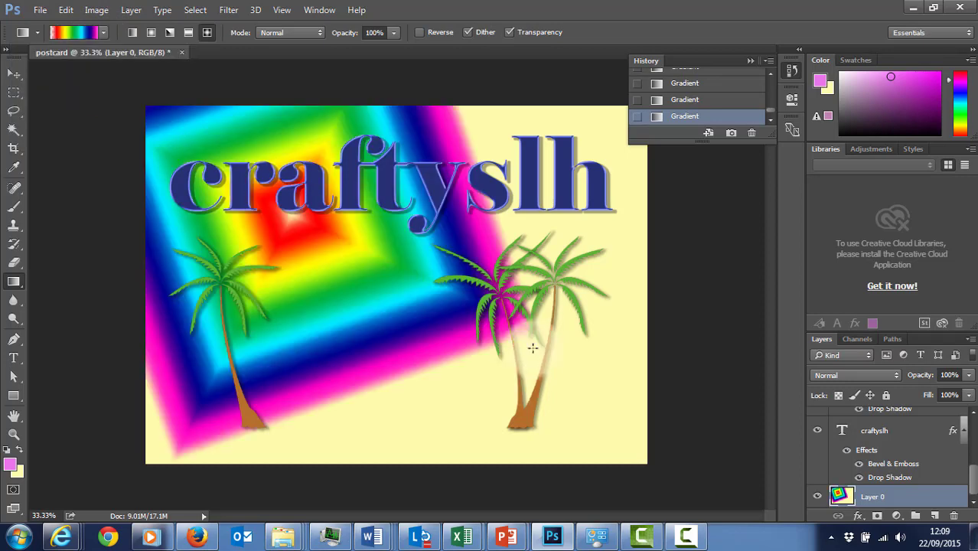
left_click_drag(574, 266, 497, 342)
left_click_drag(456, 389, 450, 460)
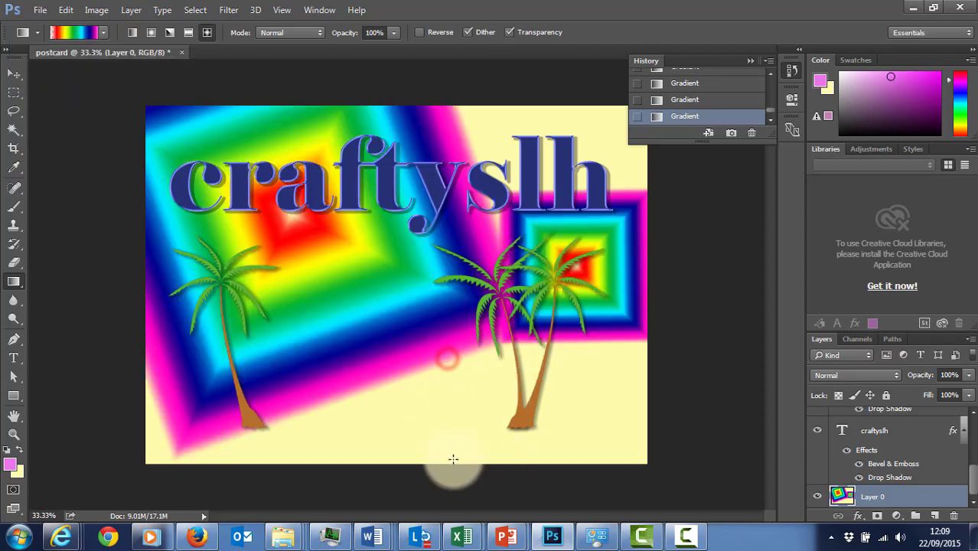
left_click_drag(400, 260, 268, 256)
left_click_drag(358, 374, 278, 446)
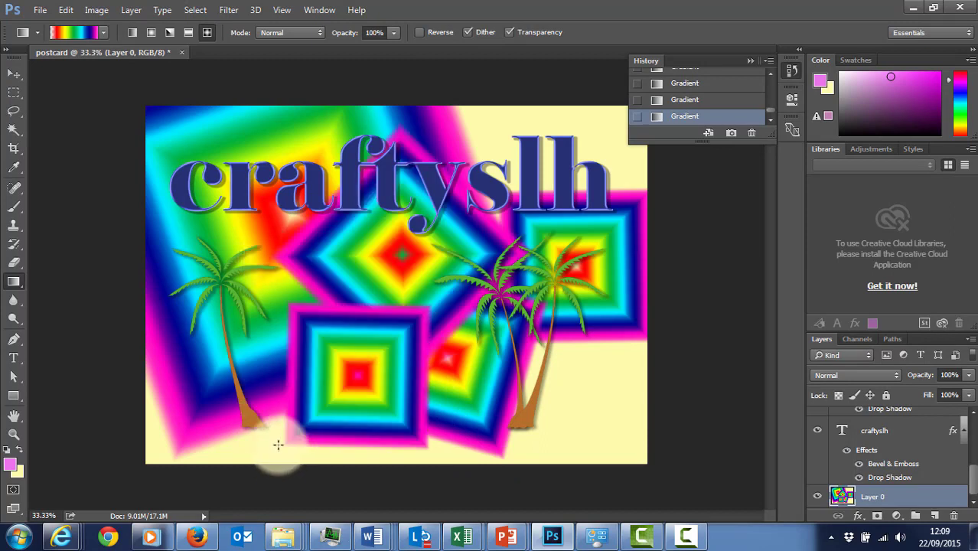
Layer linear rainbow gradients across Layer 0 in several directions and lengths, including horizontal and steep diagonal ones
left_click(134, 32)
left_click_drag(600, 313, 590, 319)
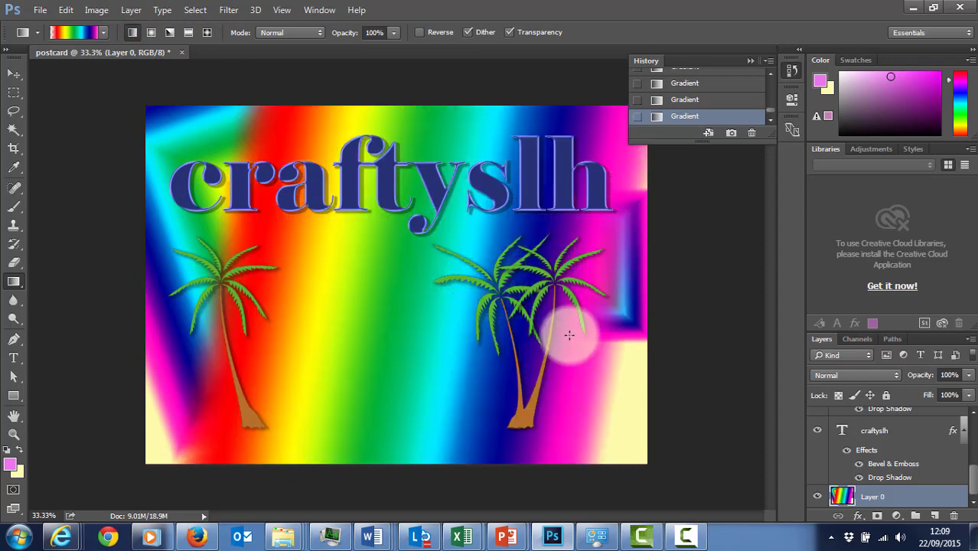
left_click_drag(506, 251, 249, 433)
left_click_drag(203, 409, 544, 326)
left_click_drag(548, 177, 325, 261)
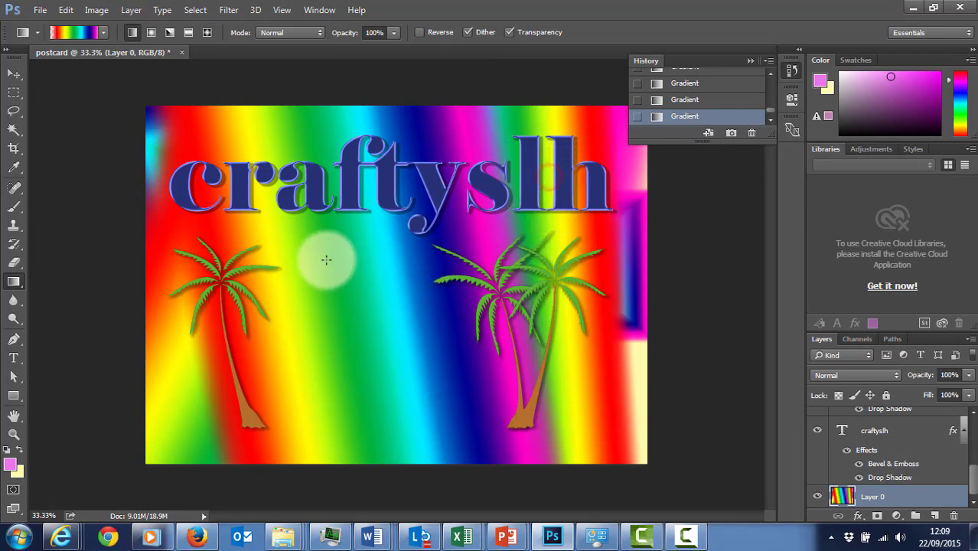
left_click_drag(322, 219, 338, 380)
left_click_drag(498, 245, 443, 396)
left_click_drag(617, 122, 494, 328)
left_click_drag(415, 330, 317, 469)
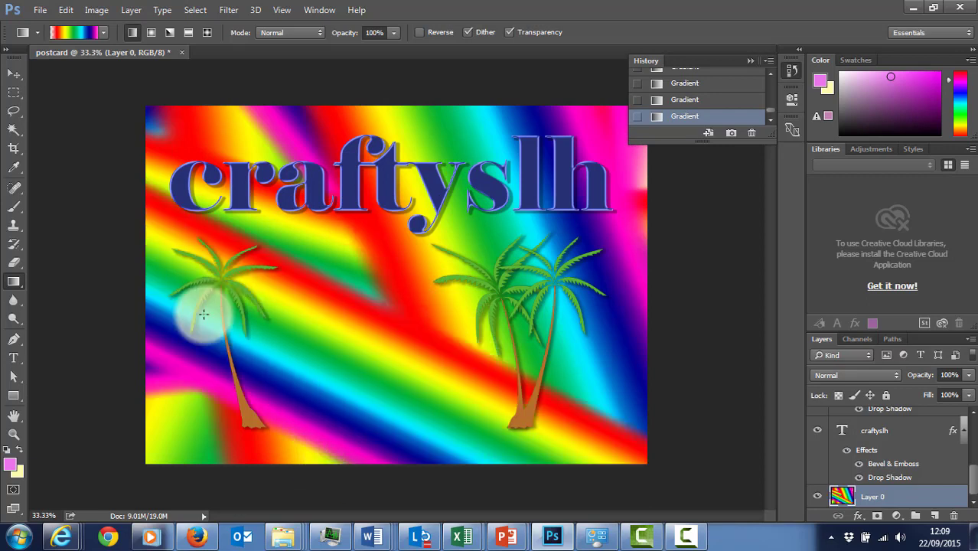
left_click_drag(192, 306, 516, 253)
left_click_drag(464, 138, 424, 205)
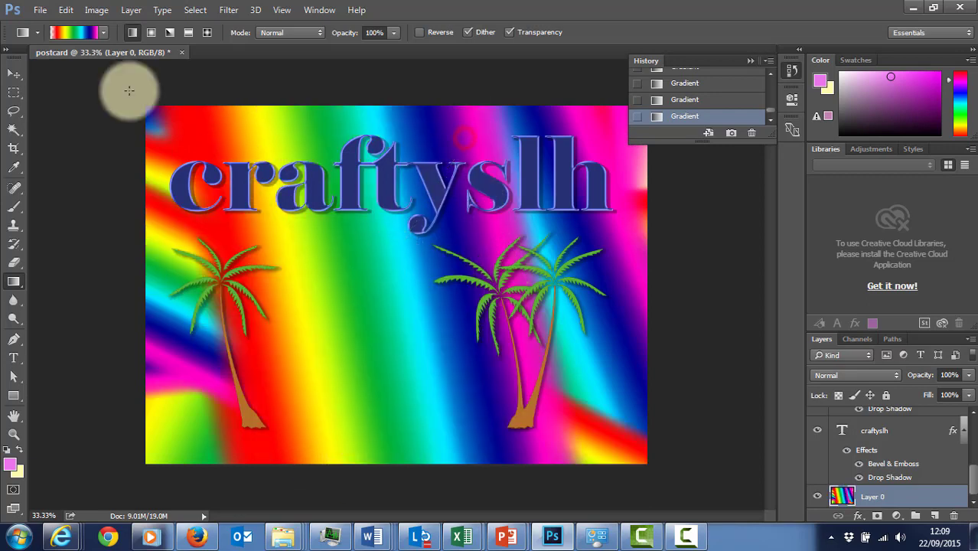
Apply a reflected rainbow gradient to Layer 0 from the middle of the postcard down towards its lower edge
left_click(188, 32)
left_click_drag(383, 260, 385, 448)
left_click_drag(147, 264, 147, 265)
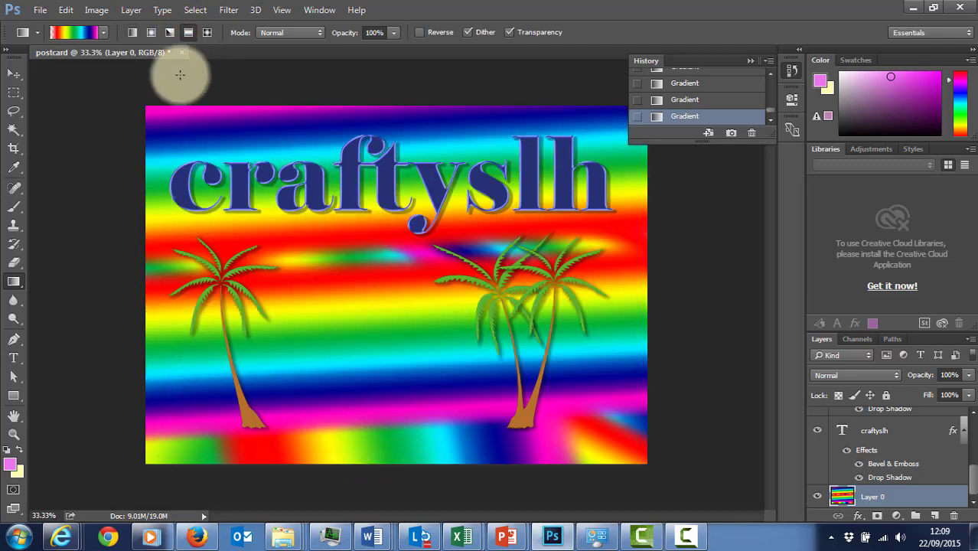
Draw overlapping diamond rainbow gradients on Layer 0 centred near the left palm, the right-hand palms, the lower left and the title's first letters
left_click(206, 32)
left_click_drag(228, 223, 542, 463)
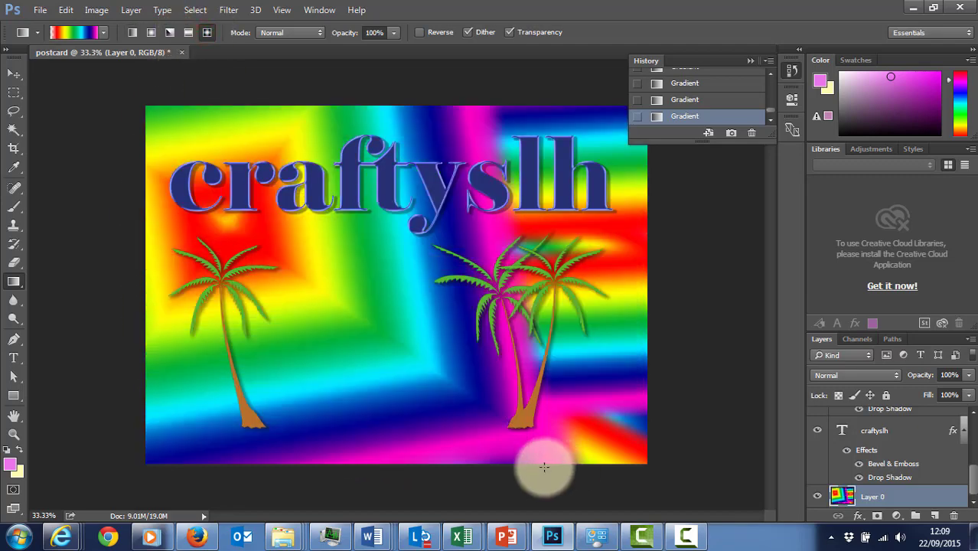
left_click_drag(607, 245, 362, 323)
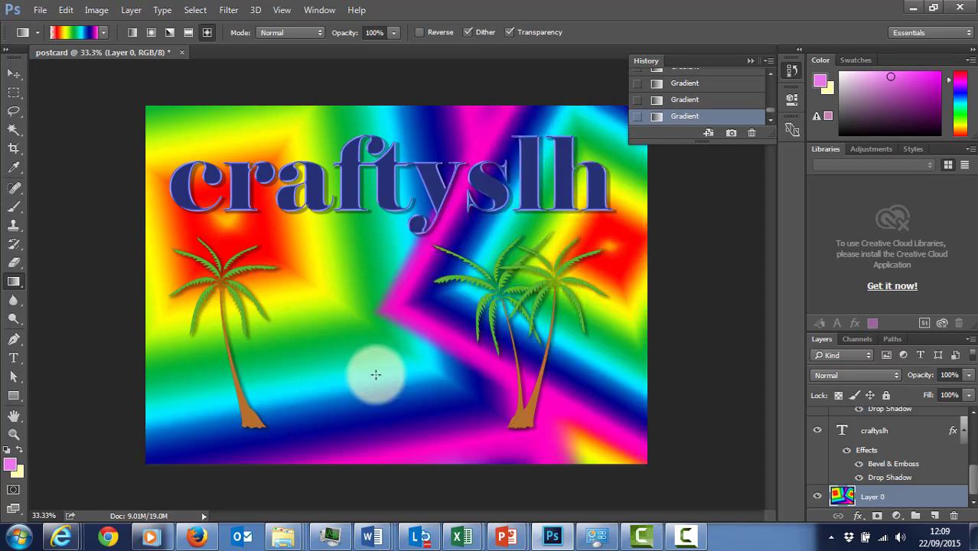
left_click_drag(292, 389, 315, 258)
left_click_drag(280, 186, 400, 370)
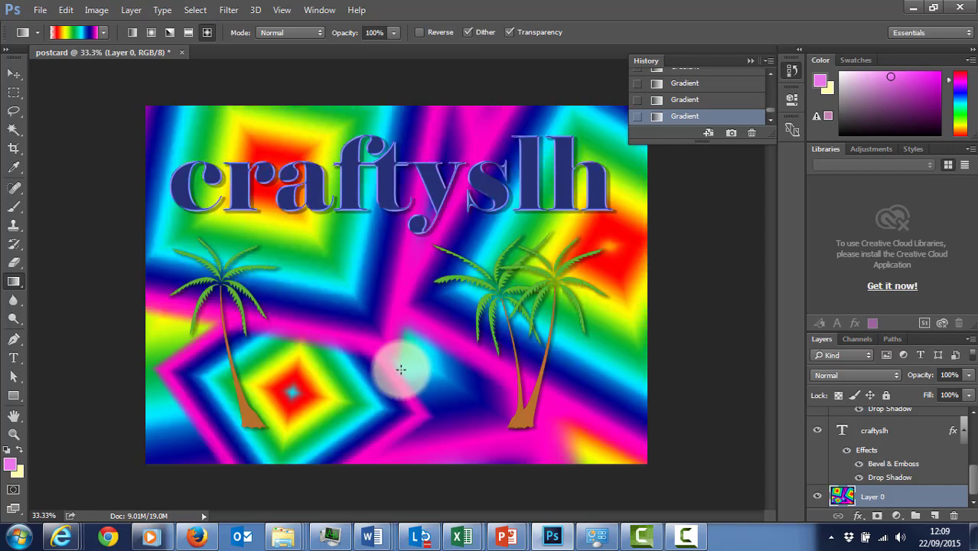